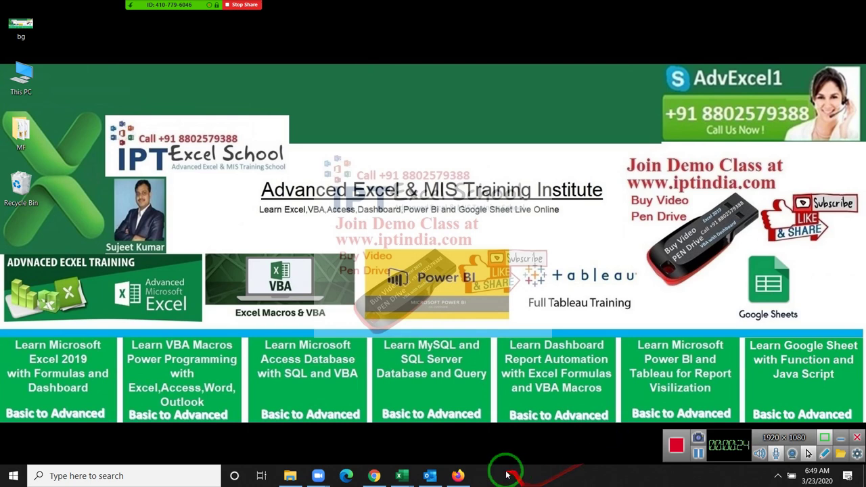
# Step: Open the blank Book1 workbook
pyautogui.moveTo(404, 476)
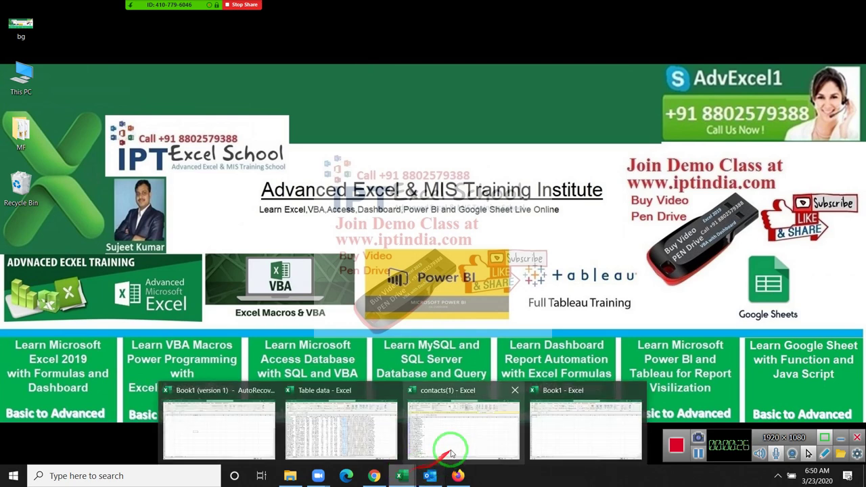
pyautogui.click(569, 440)
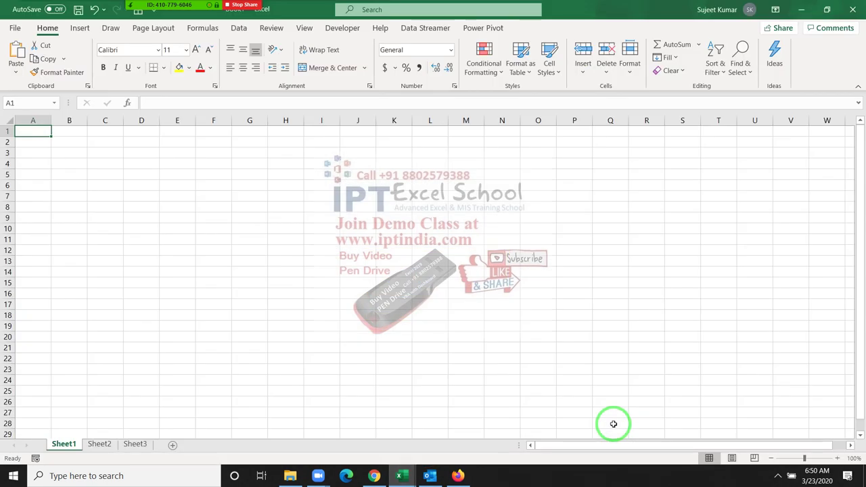
pyautogui.press('Down')
pyautogui.press('Down')
pyautogui.press('Right')
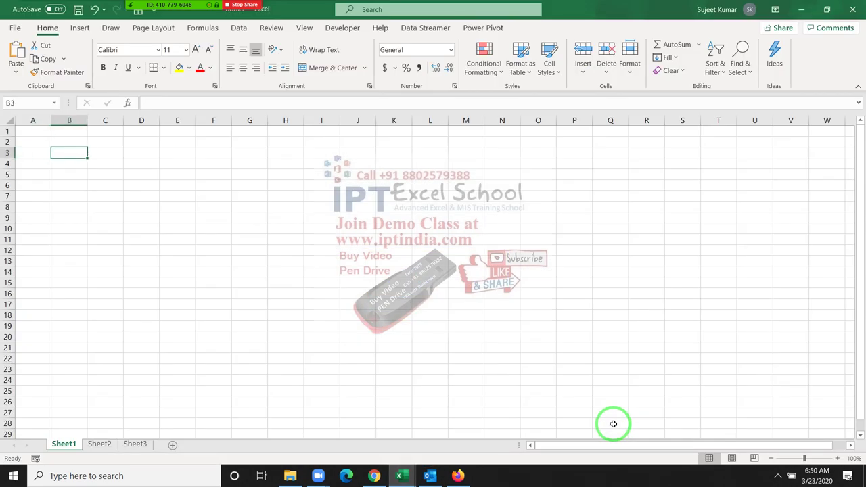
pyautogui.scroll(2, 151, 223)
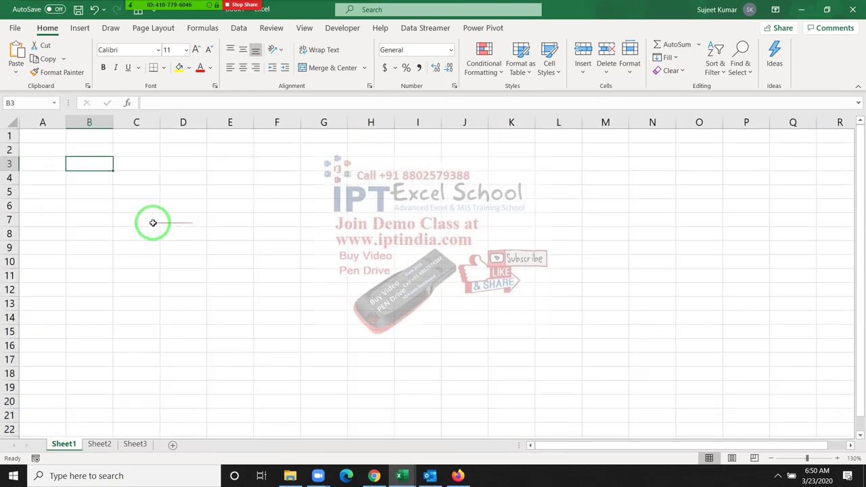
pyautogui.scroll(3, 151, 223)
# Step: Enter the Sales header in A1 with 85, 36, 85 and 63 below it
pyautogui.click(71, 142)
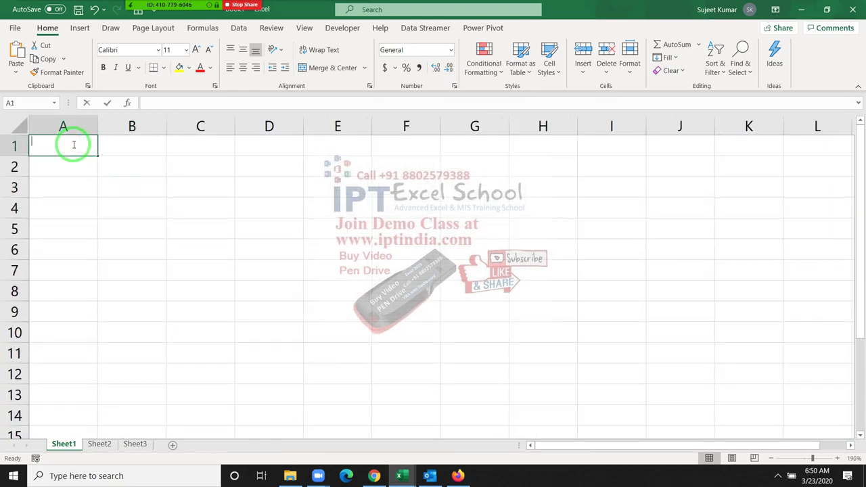
pyautogui.write('Sales')
pyautogui.press('Return')
pyautogui.write('85 ')
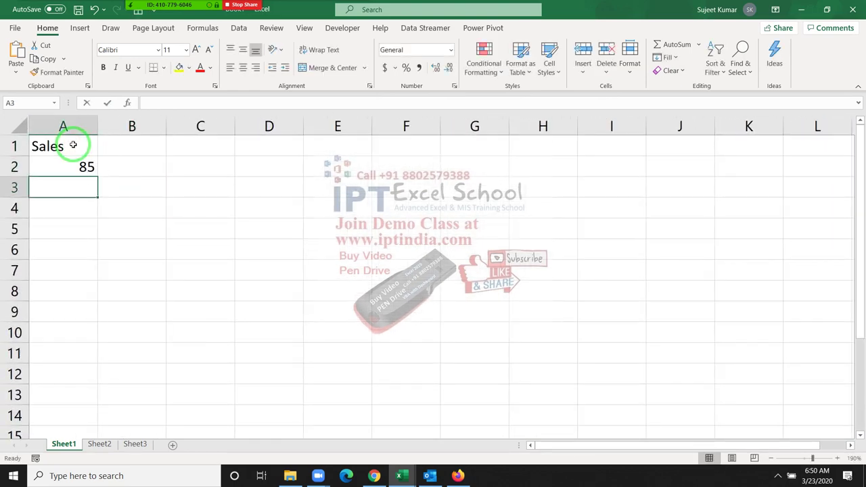
pyautogui.write('36 85 63')
pyautogui.press('Return')
# Step: Add 96, 63 and 41 in A6:A8, correcting the stray extra digits
pyautogui.write('9')
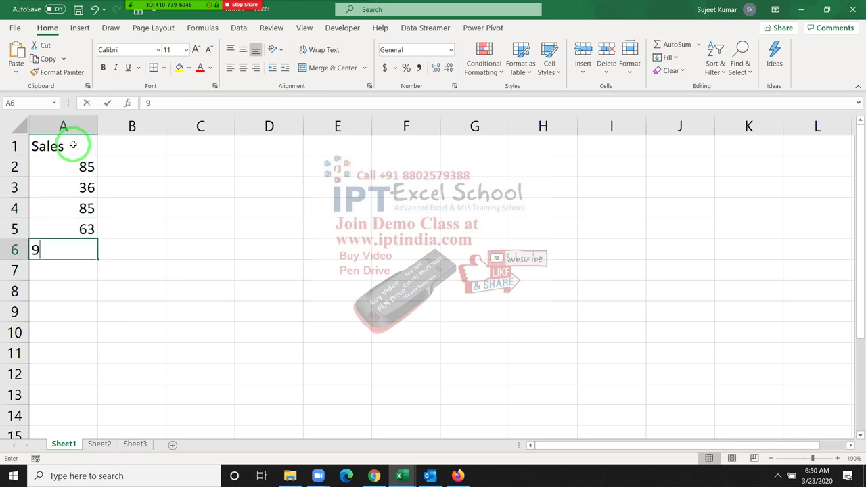
pyautogui.write('6')
pyautogui.press('Return')
pyautogui.write('636')
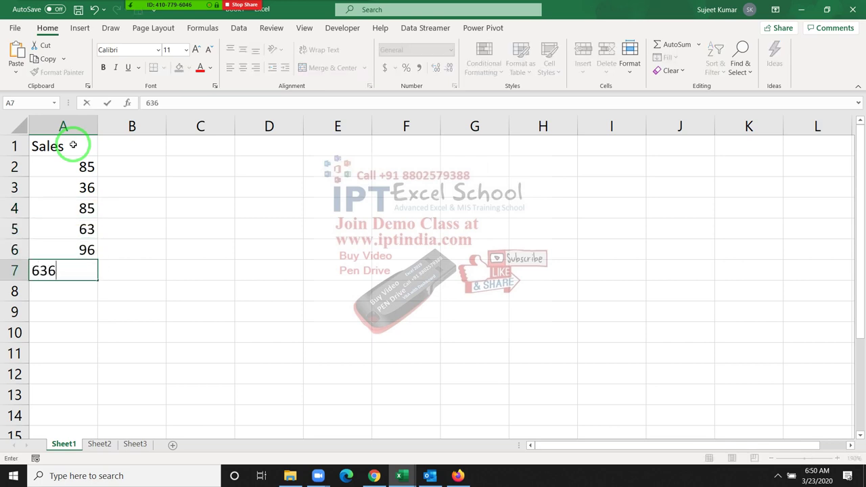
pyautogui.press('BackSpace')
pyautogui.press('Return')
pyautogui.write('41')
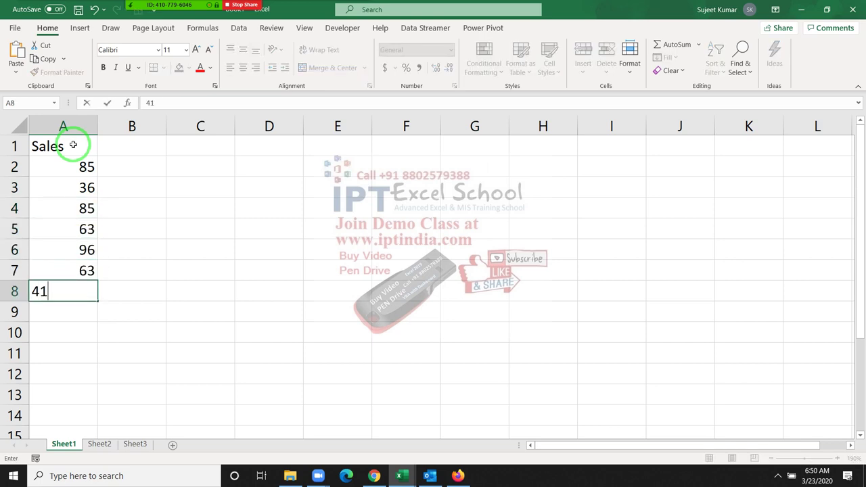
pyautogui.write('5')
pyautogui.press('BackSpace')
pyautogui.press('Return')
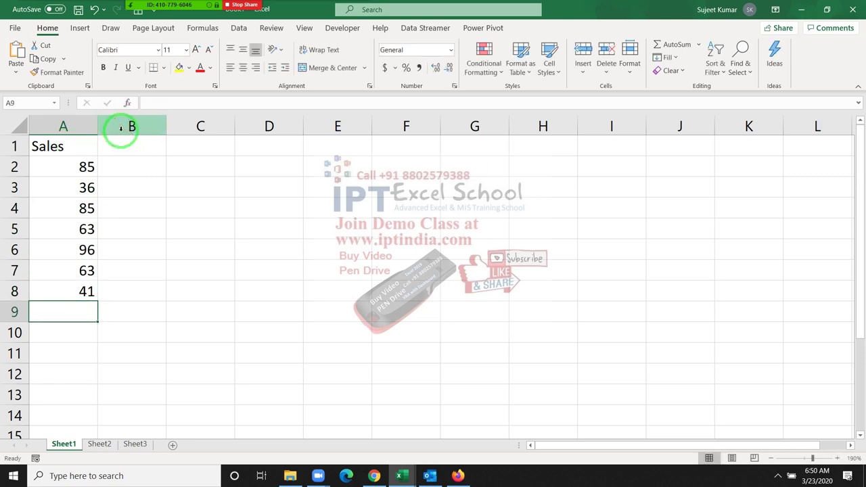
# Step: Start an IF formula in B2 testing A2, then cancel it
pyautogui.click(126, 168)
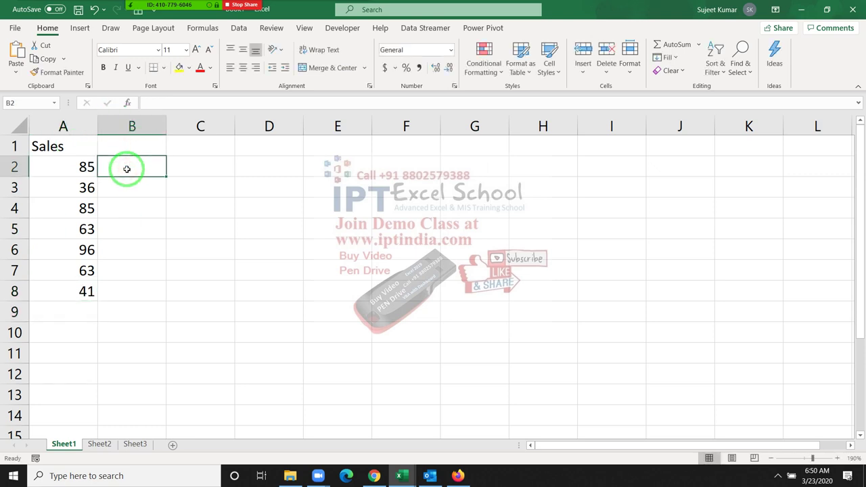
pyautogui.write('=if')
pyautogui.press('Tab')
pyautogui.press('Left')
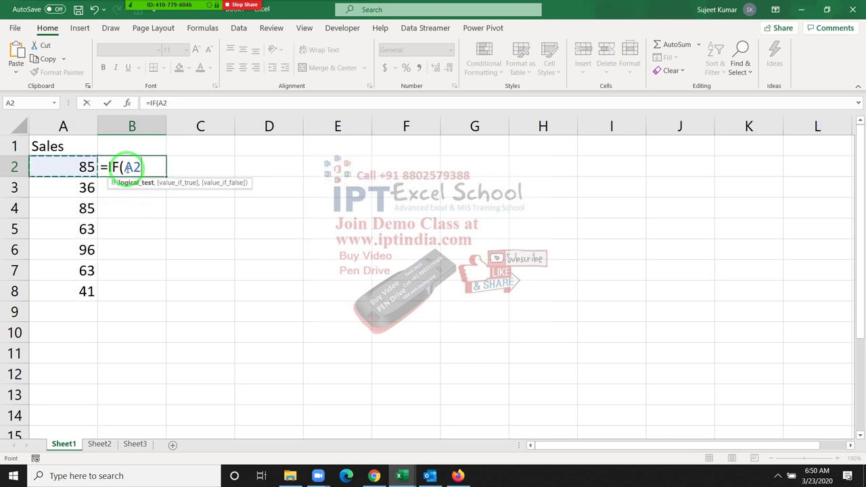
pyautogui.write('<=')
pyautogui.write('50')
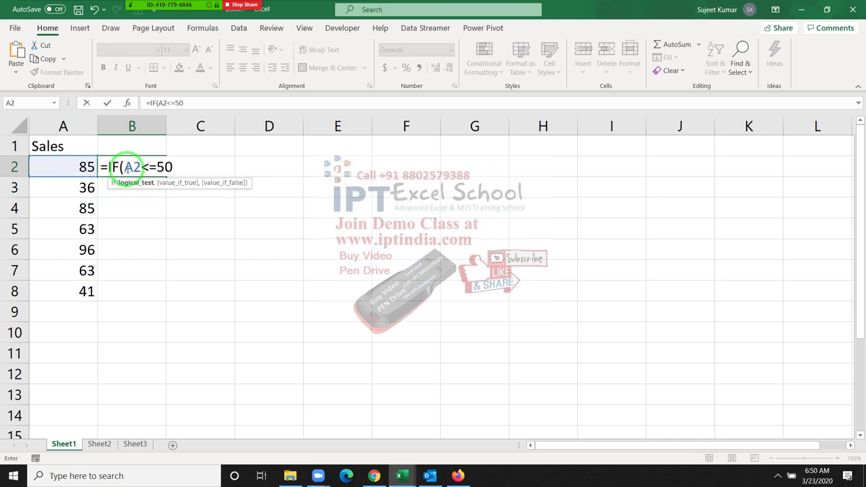
pyautogui.press('BackSpace')
pyautogui.press('BackSpace')
pyautogui.press('BackSpace')
pyautogui.press('BackSpace')
pyautogui.write('>')
pyautogui.write('50')
pyautogui.press('Escape')
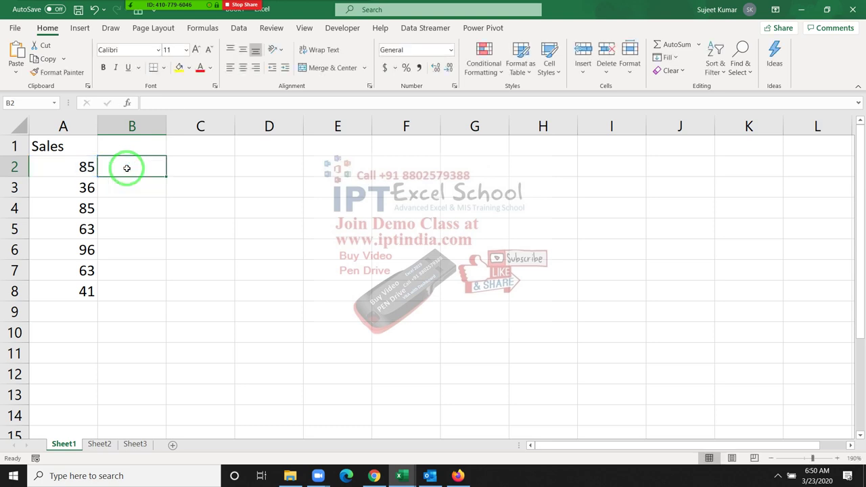
# Step: Enter the range label 40-60 in D2, correcting it from 50-60
pyautogui.press('Right')
pyautogui.press('Right')
pyautogui.write('50')
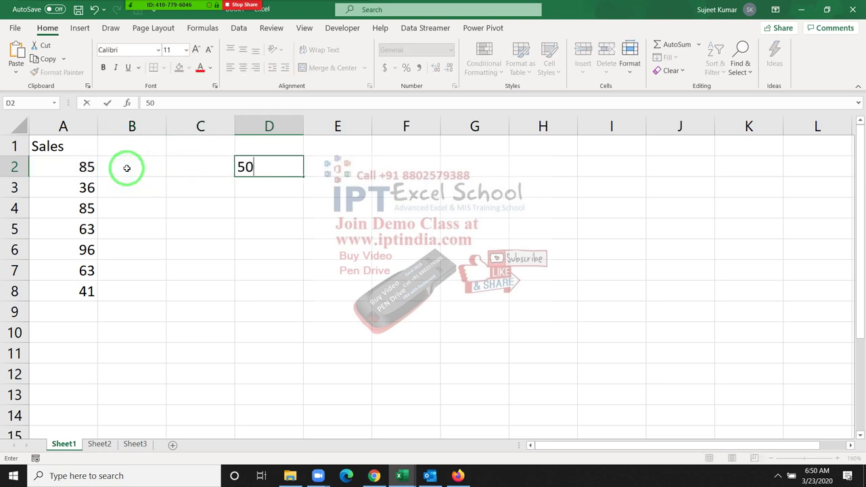
pyautogui.write('-60')
pyautogui.press('Return')
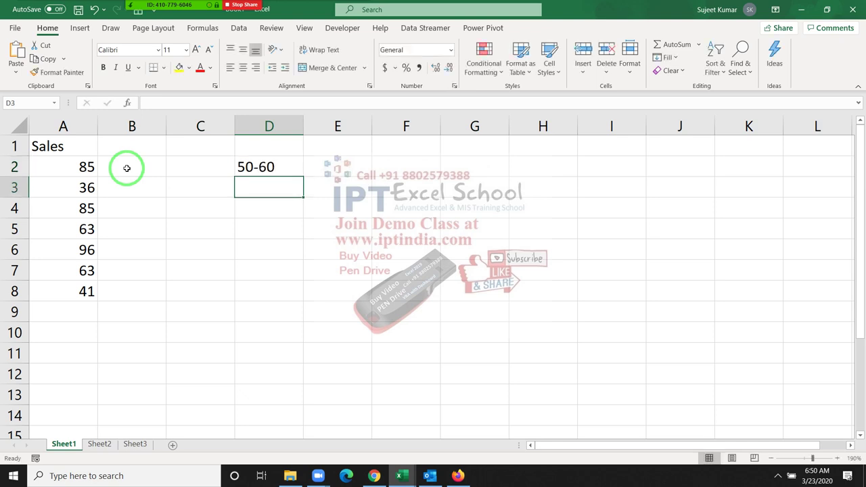
pyautogui.press('Up')
pyautogui.write('40-60')
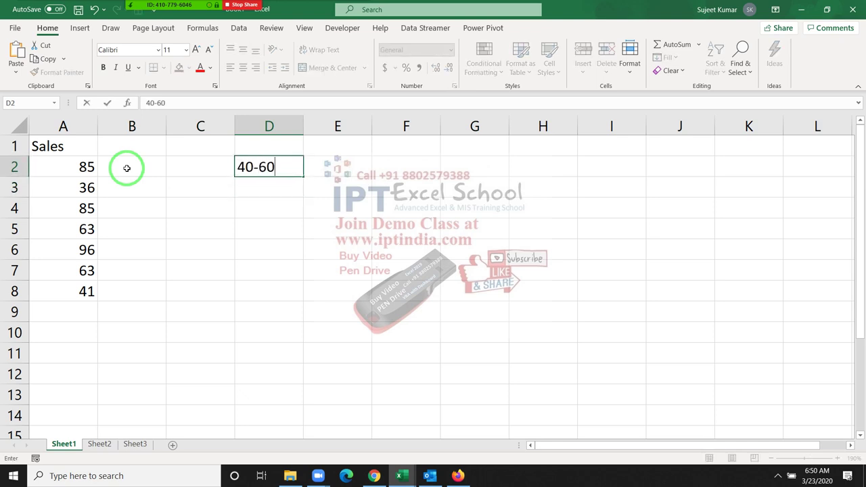
pyautogui.press('Return')
# Step: Put 500 in E2 and 0 in F2, then go back to B2
pyautogui.press('Up')
pyautogui.press('Right')
pyautogui.write('5')
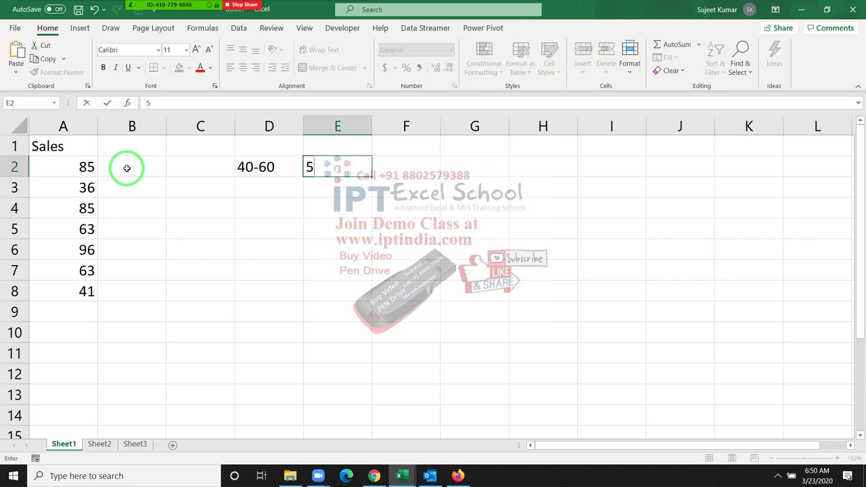
pyautogui.write('00')
pyautogui.press('Right')
pyautogui.write('0')
pyautogui.press('Left')
pyautogui.press('Left')
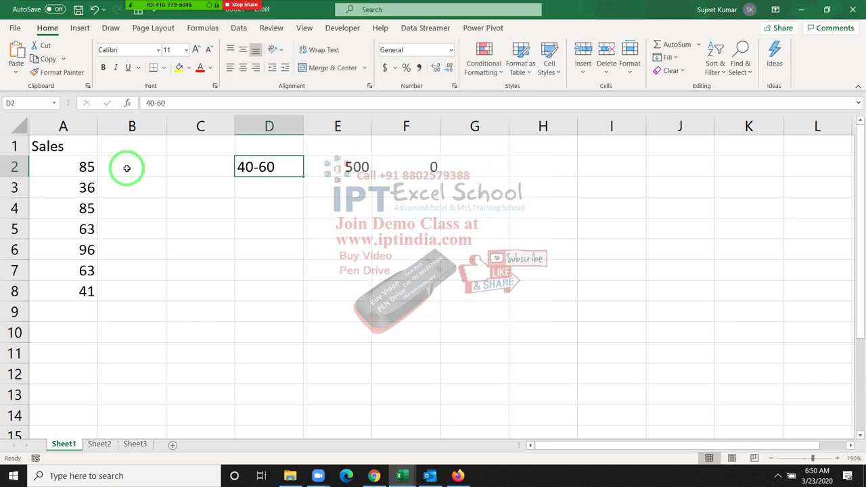
pyautogui.press('Left')
pyautogui.press('Left')
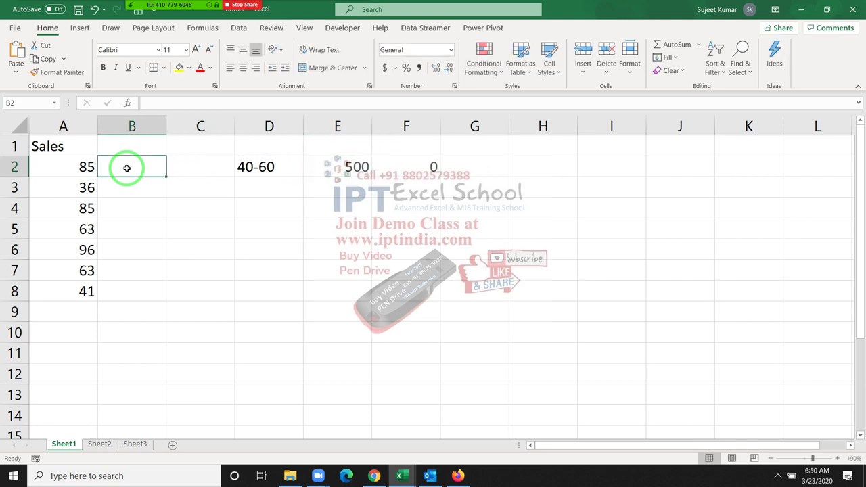
# Step: Type the nested formula =IF(A2>=40,IF(A2<=60,500,0),0) into B2
pyautogui.write('=')
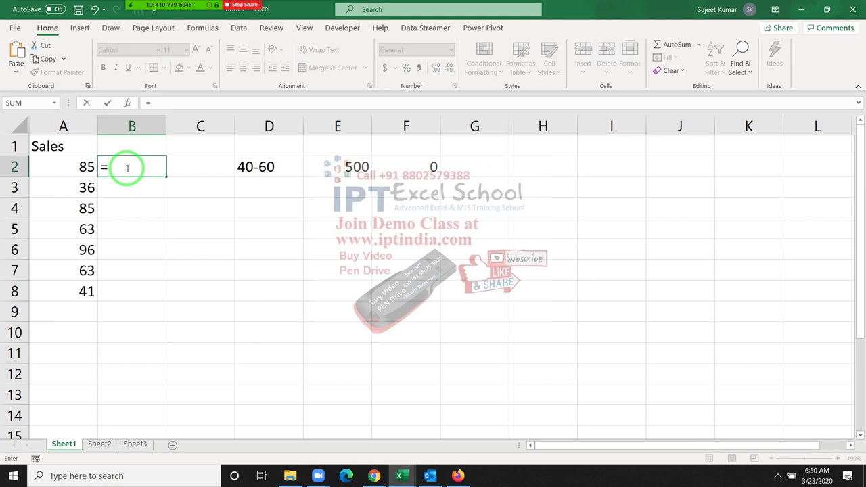
pyautogui.write('if')
pyautogui.press('Tab')
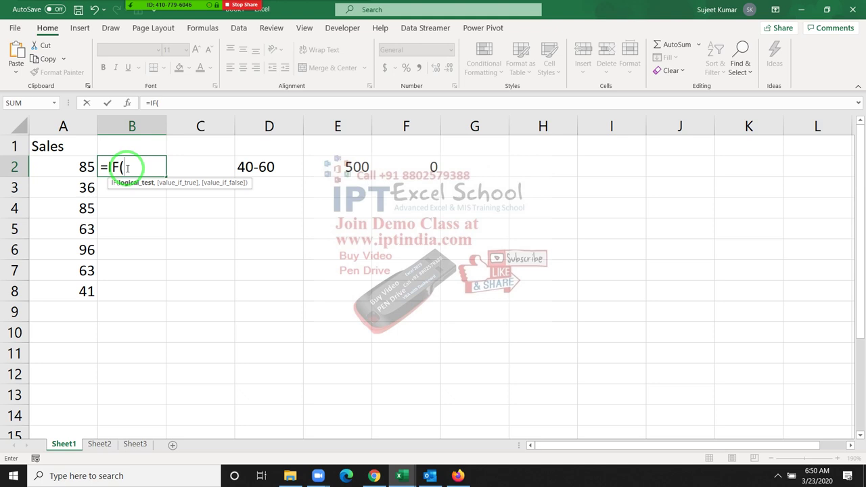
pyautogui.press('Left')
pyautogui.write('>')
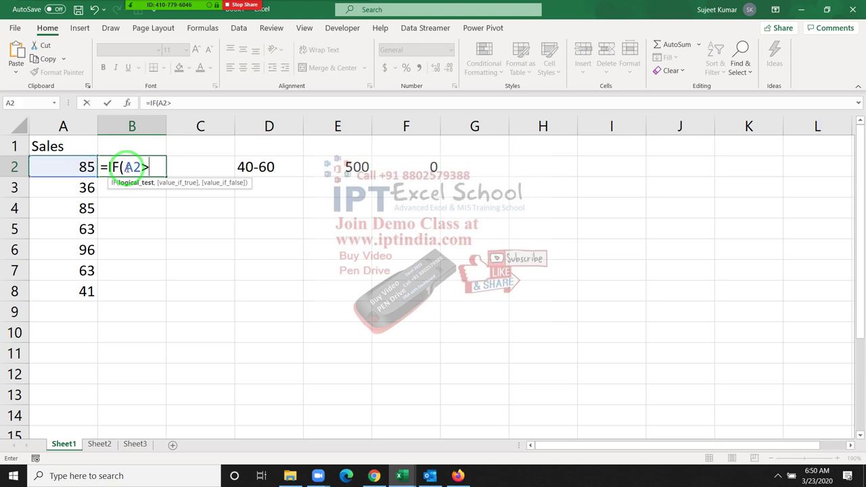
pyautogui.write('=')
pyautogui.write('40,I')
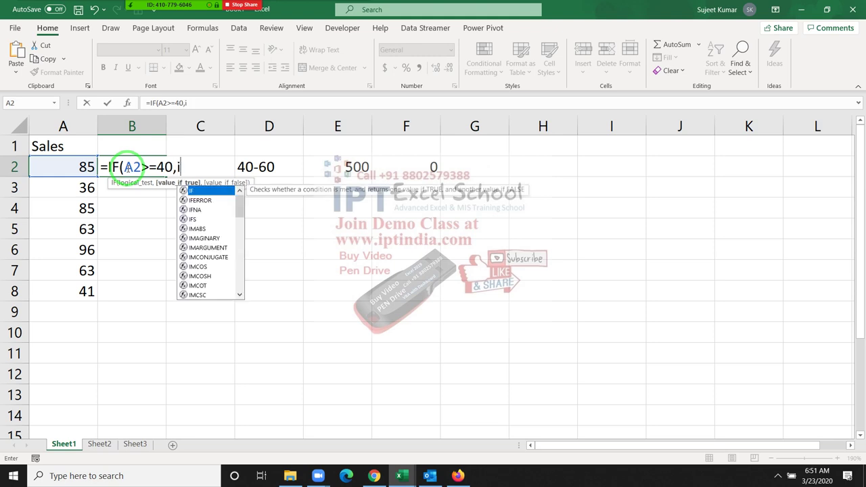
pyautogui.write('F(')
pyautogui.press('Left')
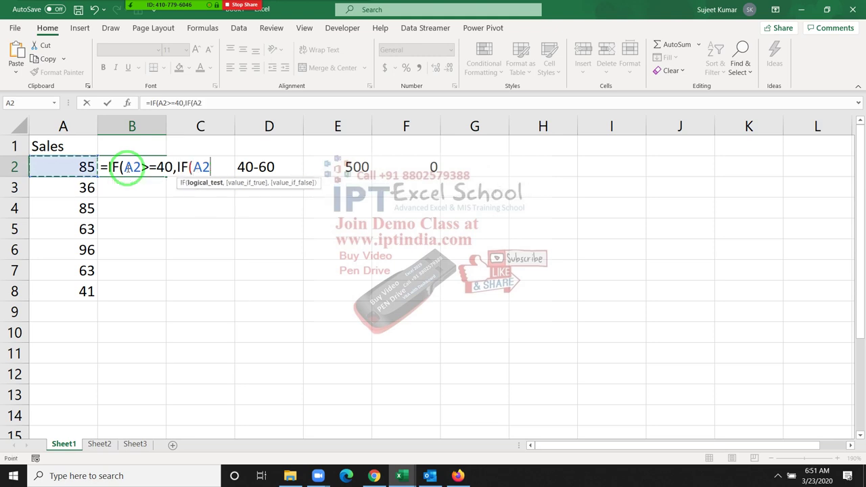
pyautogui.write('<=60')
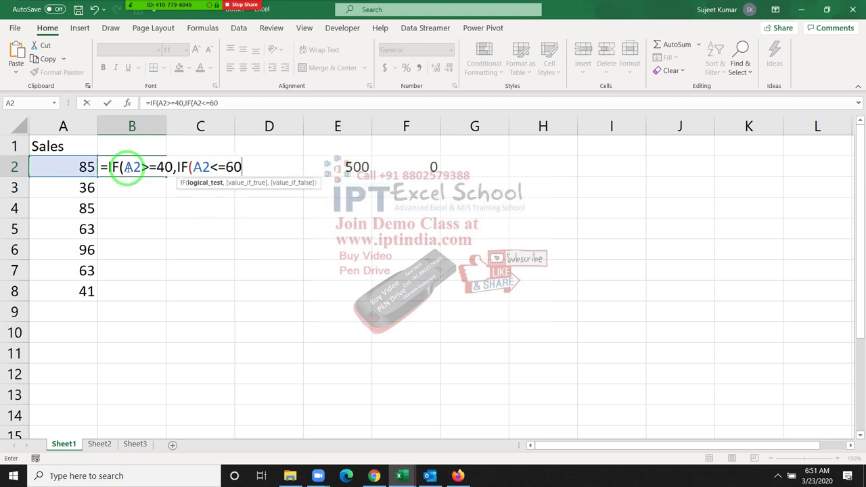
pyautogui.write(',5')
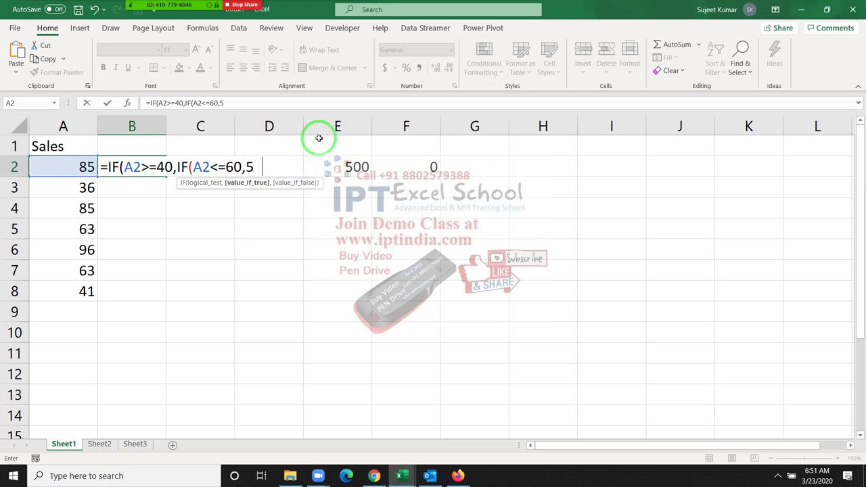
pyautogui.write('00,0')
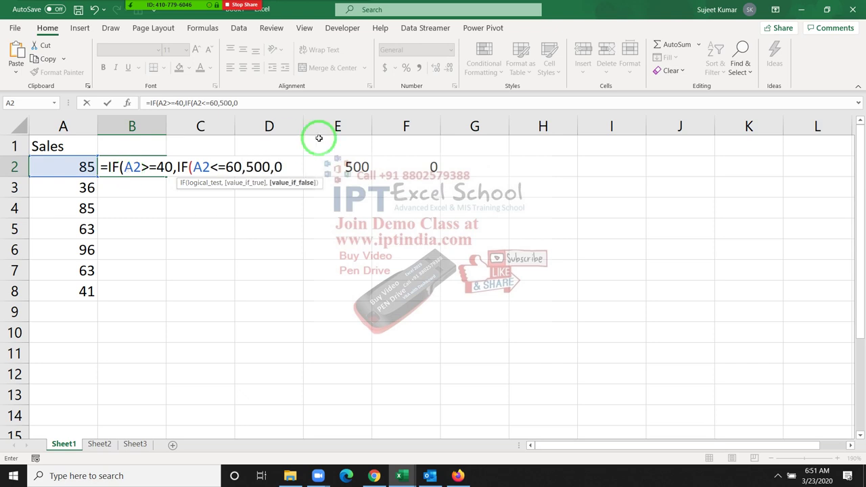
pyautogui.write('),0')
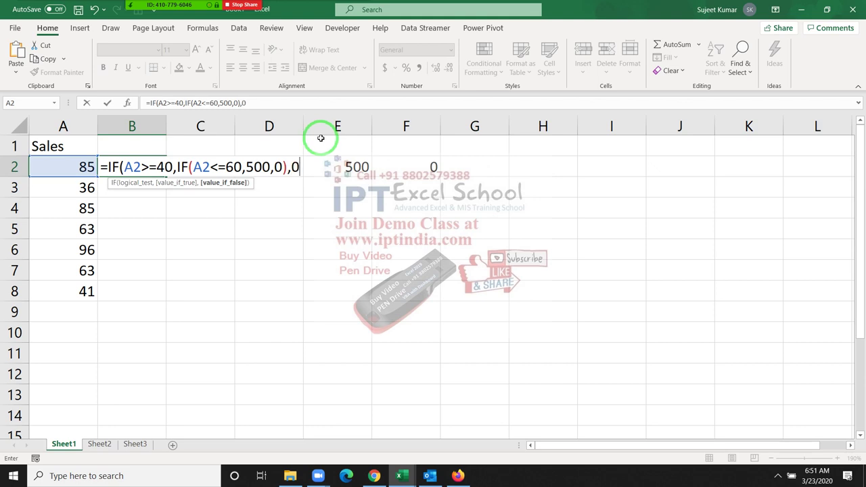
pyautogui.write(')')
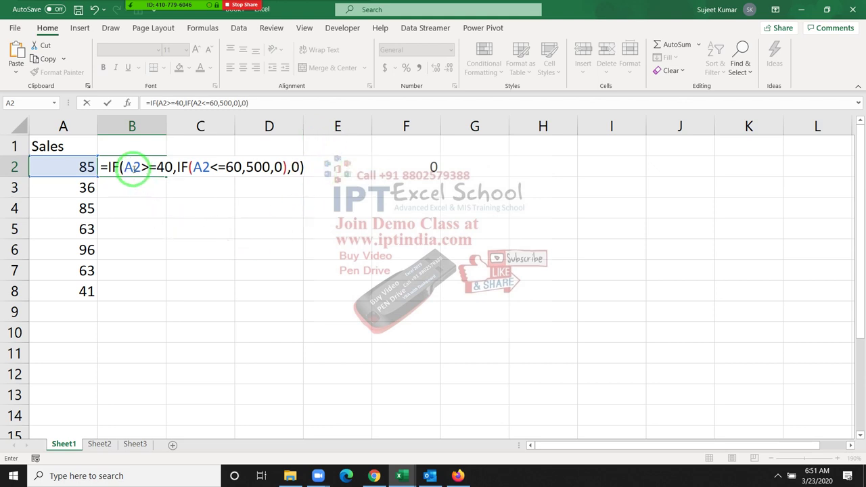
# Step: Walk through the conditions and results of B2's =IF(A2>=40,IF(A2<=60,500,0),0), then commit it
pyautogui.moveTo(134, 168); pyautogui.dragTo(226, 168)
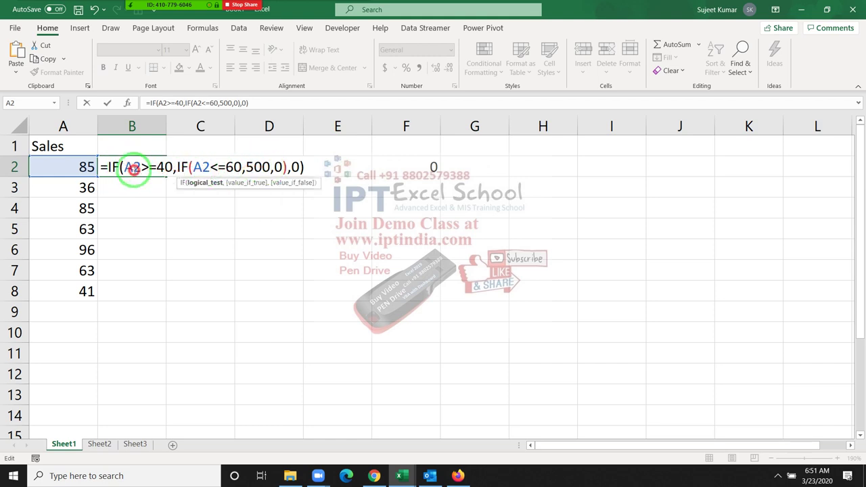
pyautogui.moveTo(124, 168); pyautogui.dragTo(288, 168)
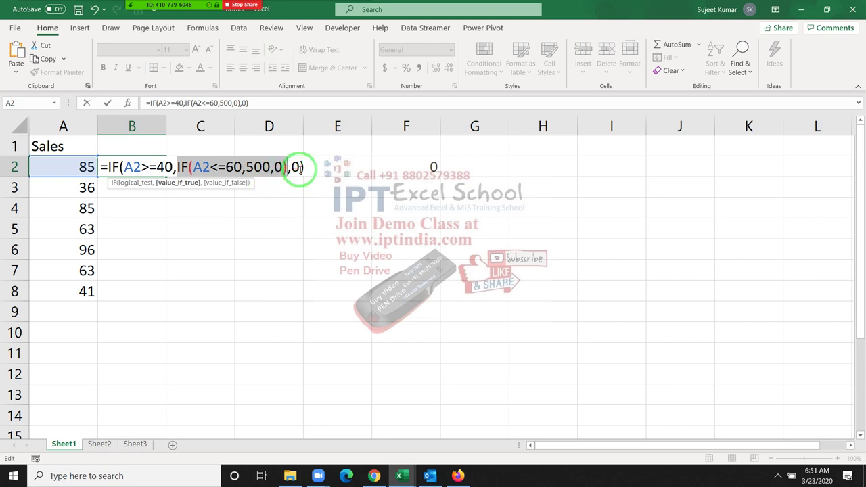
pyautogui.click(222, 166)
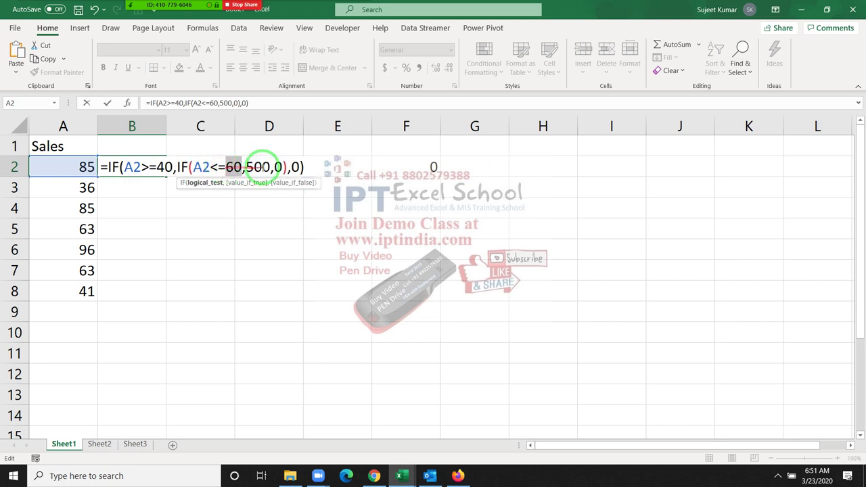
pyautogui.click(264, 166)
pyautogui.click(276, 167)
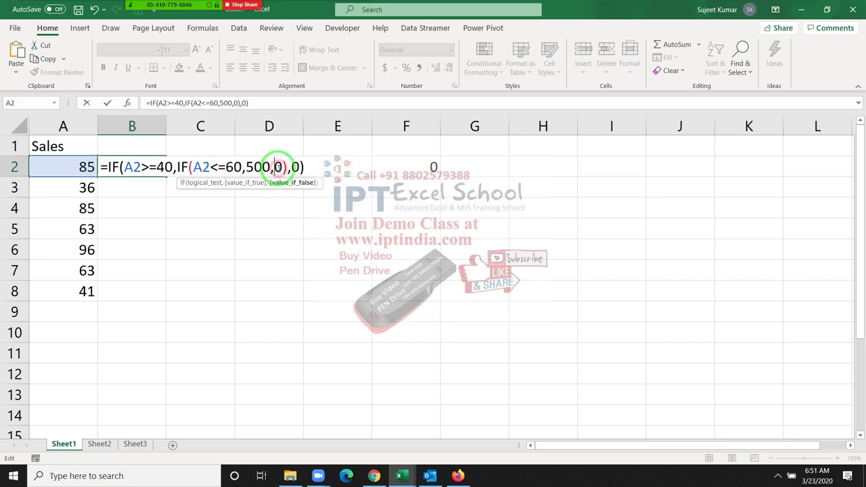
pyautogui.click(140, 166)
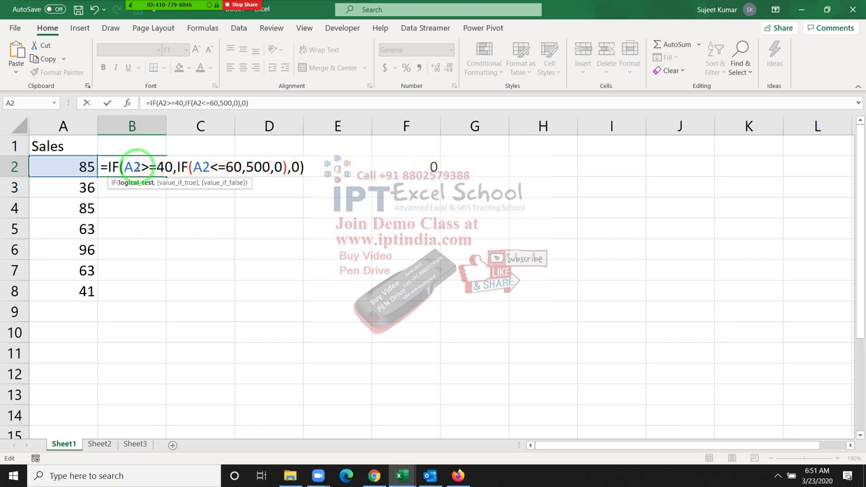
pyautogui.moveTo(123, 166); pyautogui.dragTo(173, 166)
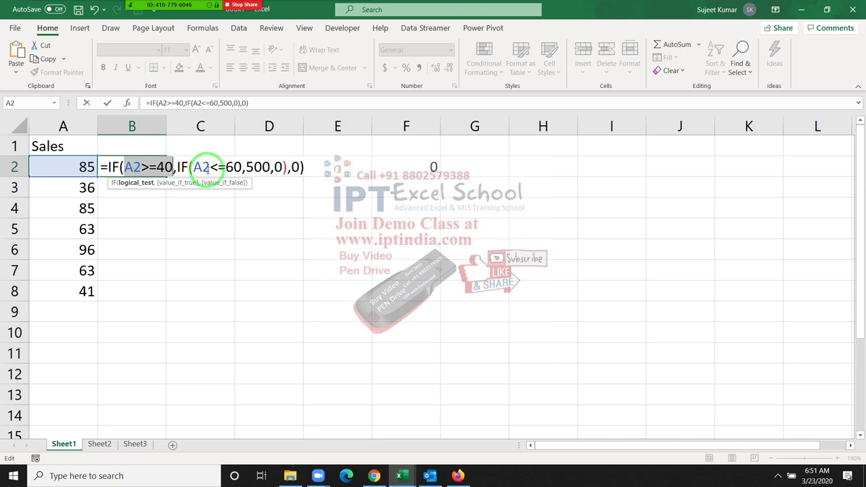
pyautogui.doubleClick(205, 168)
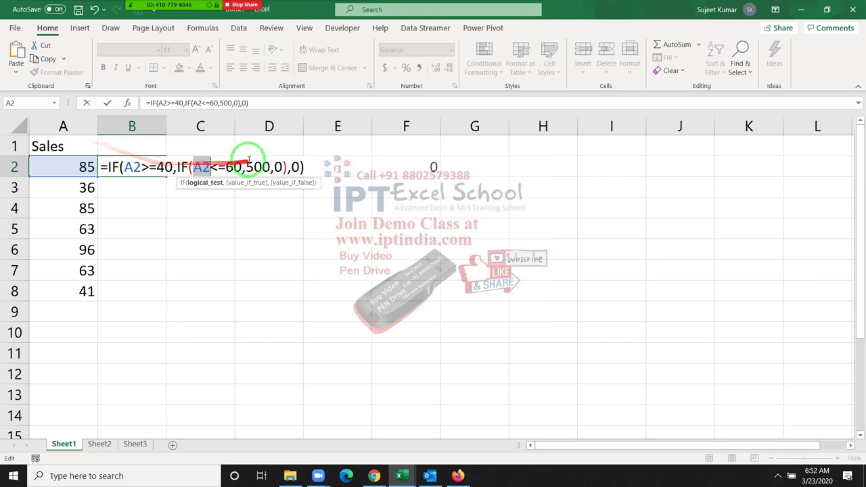
pyautogui.press('Return')
# Step: Fill B2's nested IF down to B8 and check the copied formulas
pyautogui.press('Up')
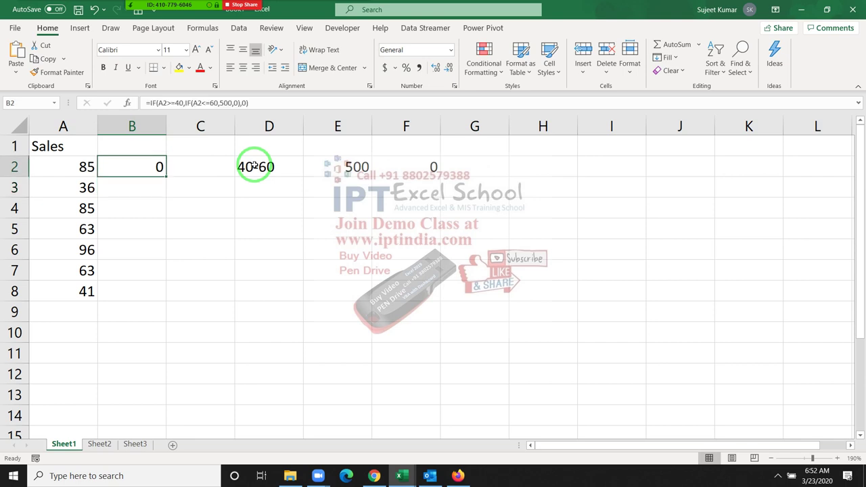
pyautogui.doubleClick(167, 177)
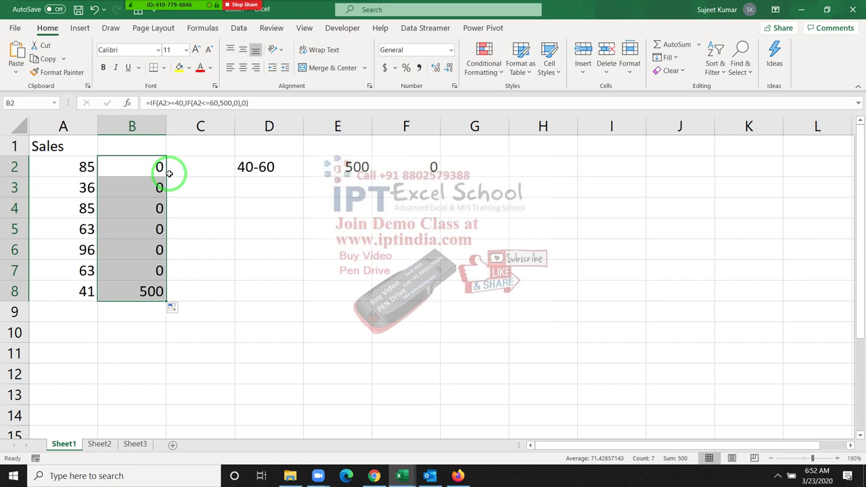
pyautogui.click(129, 187)
pyautogui.click(135, 228)
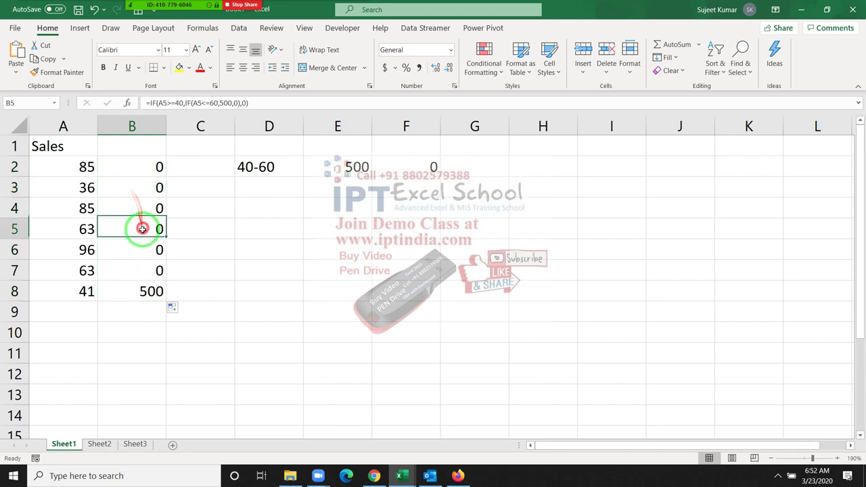
pyautogui.click(143, 265)
pyautogui.click(157, 226)
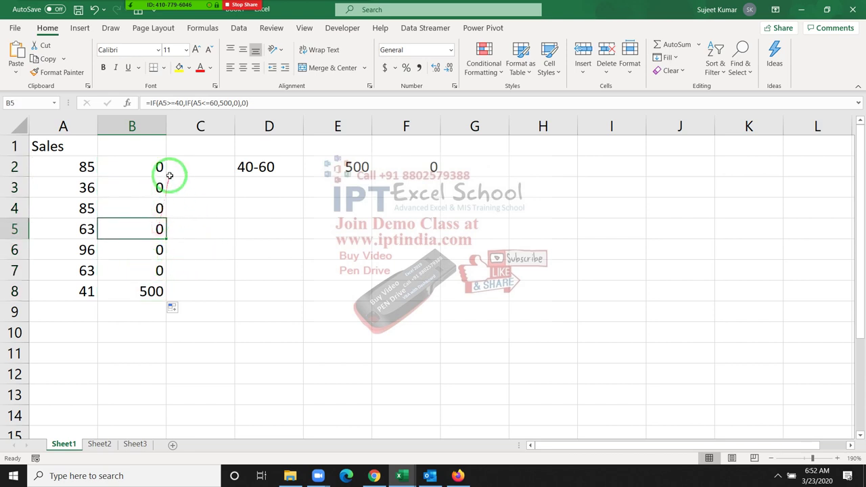
pyautogui.click(193, 174)
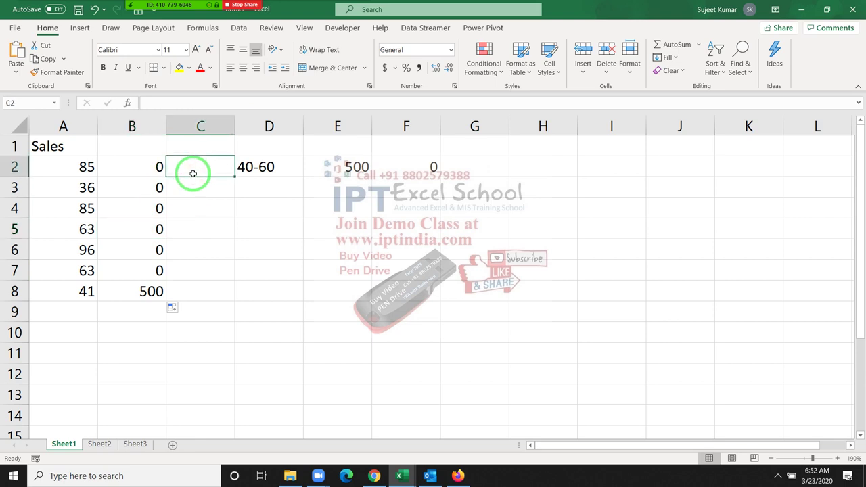
# Step: Enter =AND(A2>=40,A2<=60) in C2
pyautogui.write('=and')
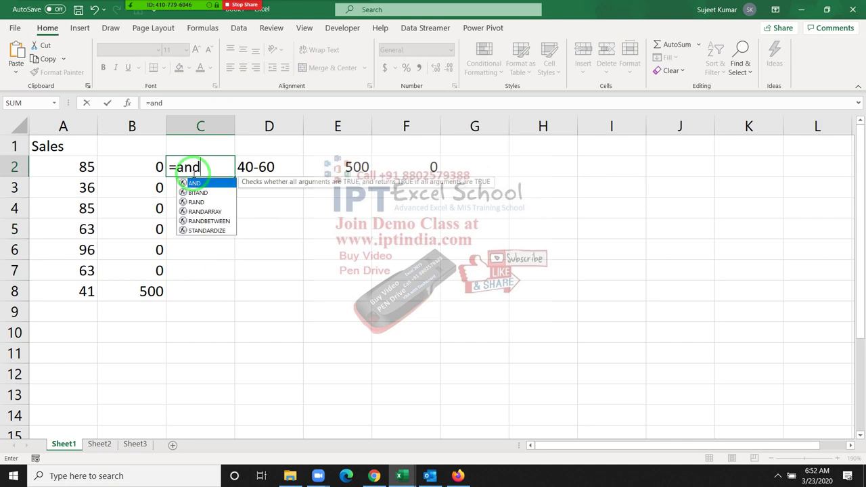
pyautogui.press('Tab')
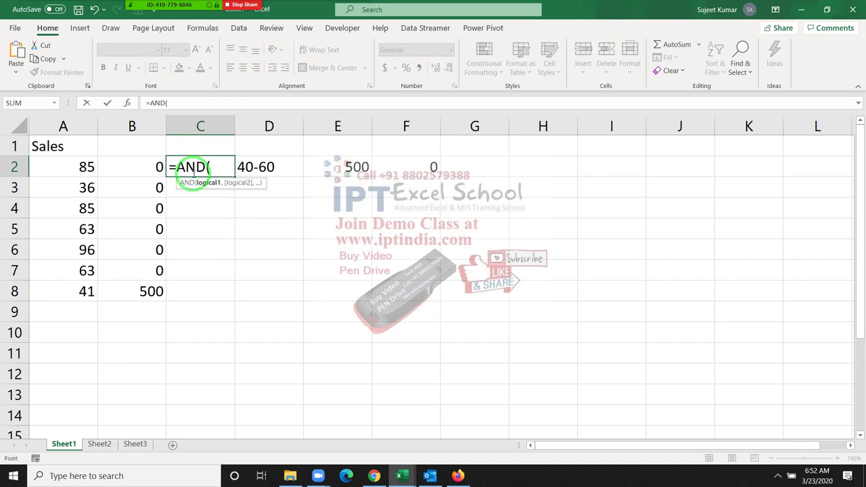
pyautogui.press('Left')
pyautogui.press('Left')
pyautogui.write('>')
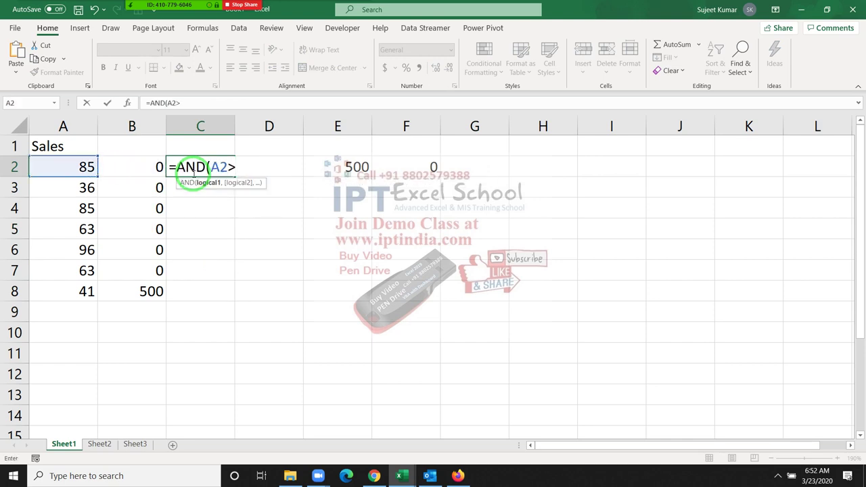
pyautogui.write('=')
pyautogui.write('40')
pyautogui.write(',')
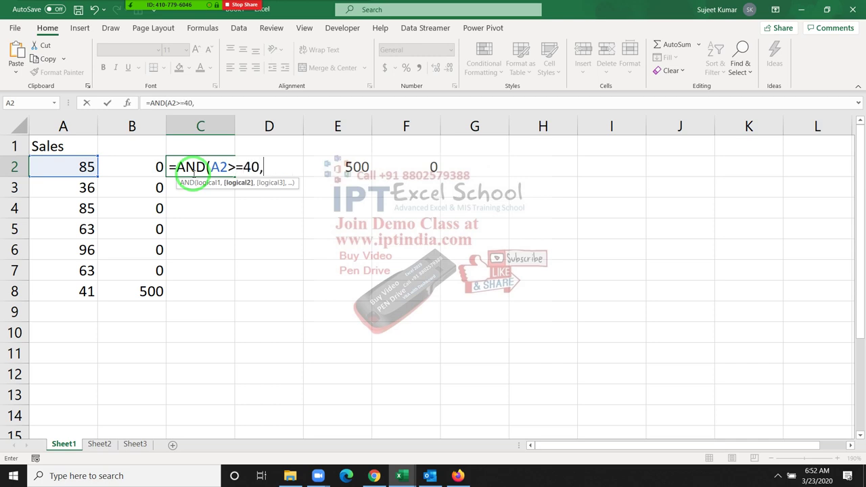
pyautogui.press('Left')
pyautogui.press('Left')
pyautogui.write('<')
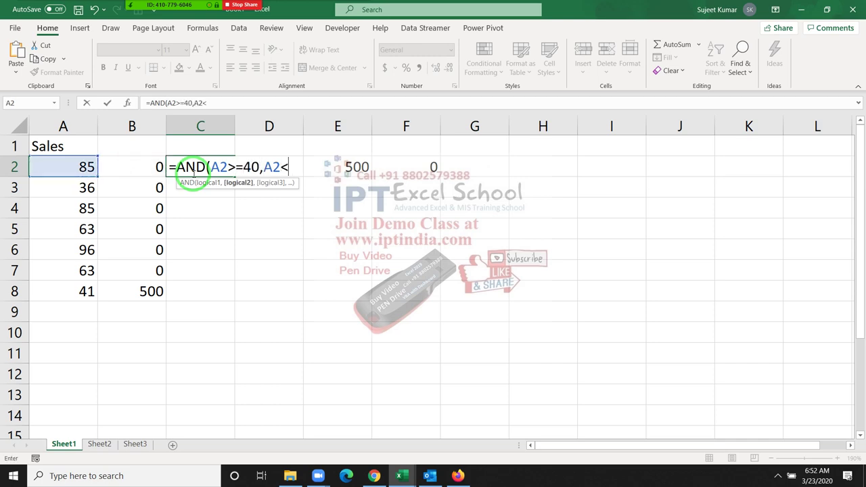
pyautogui.write('=60')
pyautogui.write(')')
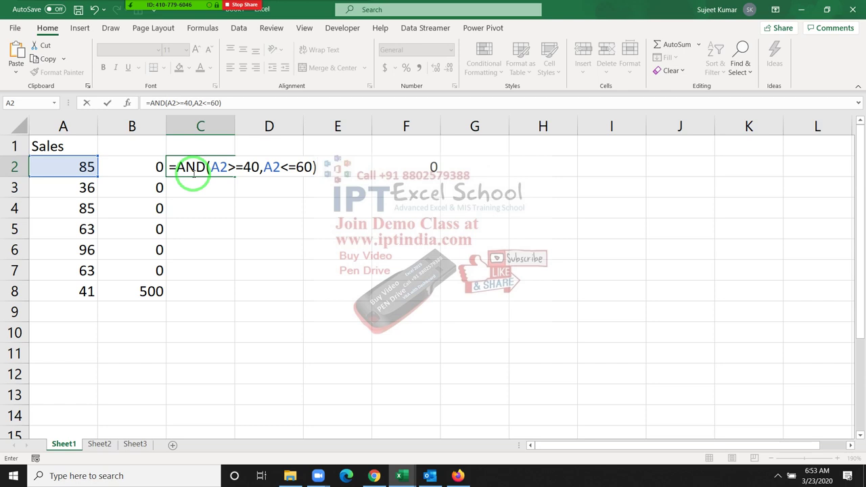
pyautogui.press('Return')
# Step: Copy the AND formula down to C8 and check the TRUE/FALSE results
pyautogui.click(193, 172)
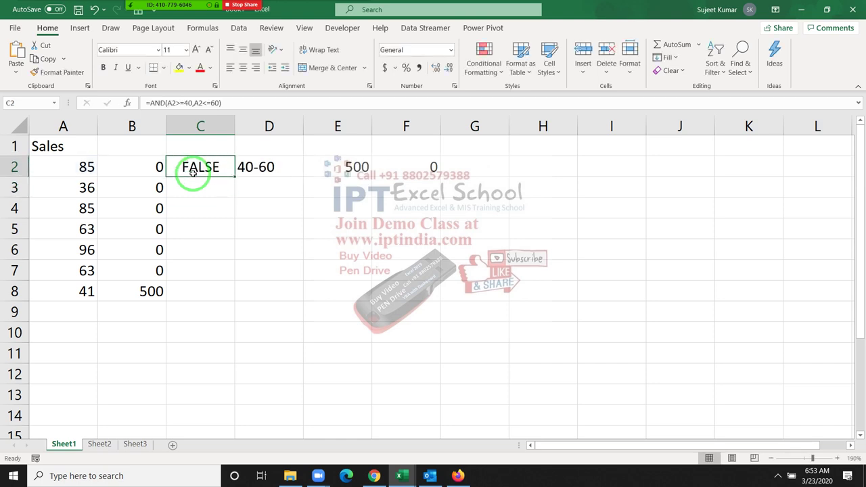
pyautogui.doubleClick(235, 176)
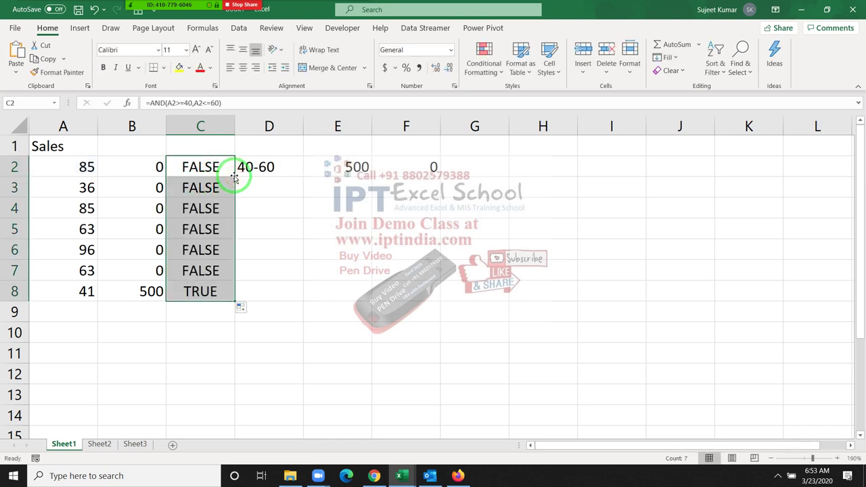
pyautogui.press('Down')
pyautogui.press('Down')
pyautogui.press('Down')
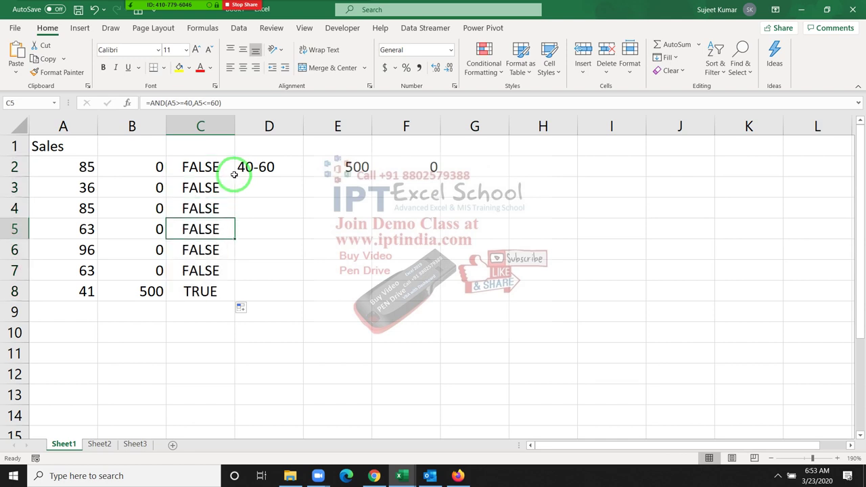
pyautogui.press('Down')
pyautogui.press('Down')
pyautogui.press('Down')
pyautogui.press('Up')
pyautogui.press('Up')
pyautogui.press('Up')
pyautogui.press('Up')
pyautogui.press('Up')
pyautogui.press('Up')
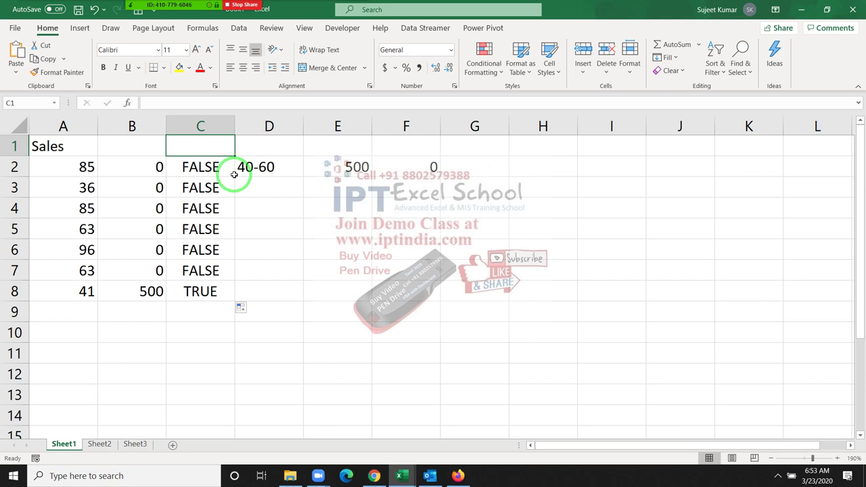
# Step: Open C2's AND formula for editing, and close the WhatsApp browser tab before returning to Excel
pyautogui.click(233, 174)
pyautogui.doubleClick(234, 174)
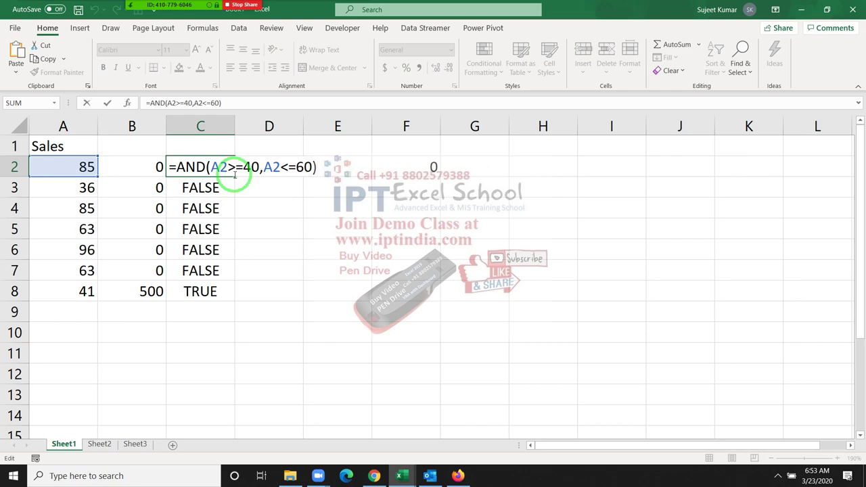
pyautogui.click(376, 475)
pyautogui.click(401, 9)
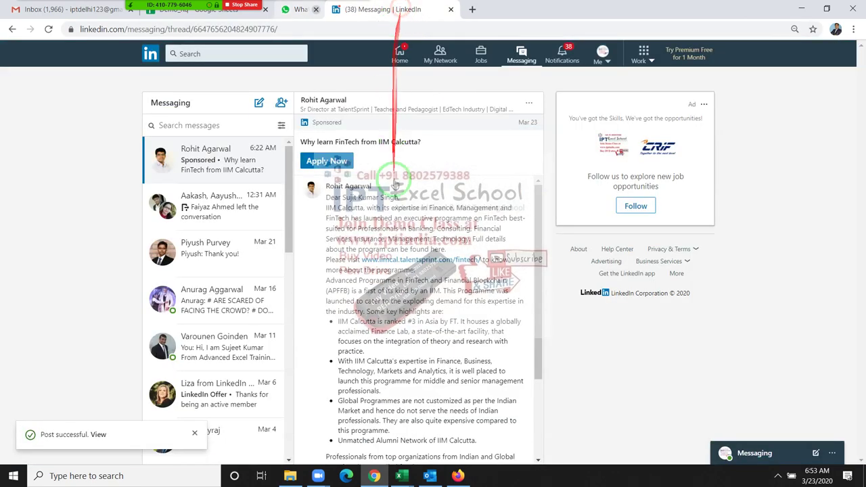
pyautogui.hotkey('alt', 'Tab')
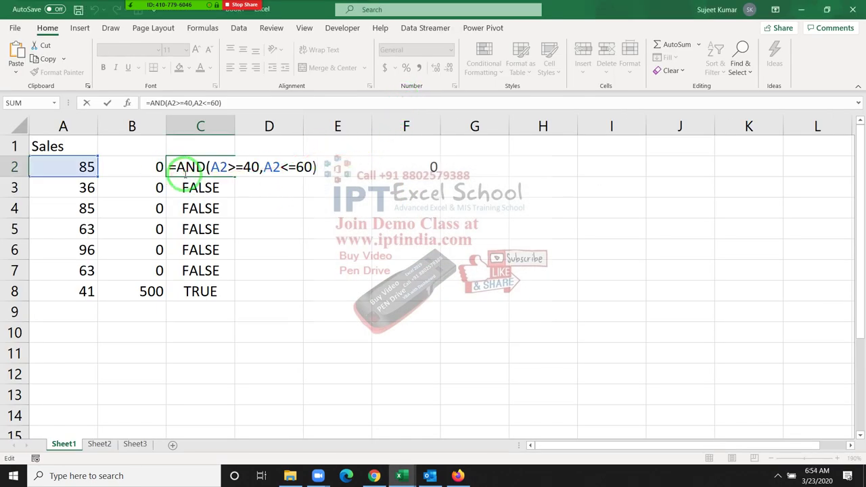
# Step: Change C2 to =IF(AND(A2>=40,A2<=60),500,0)
pyautogui.write('IF(')
pyautogui.click(210, 168)
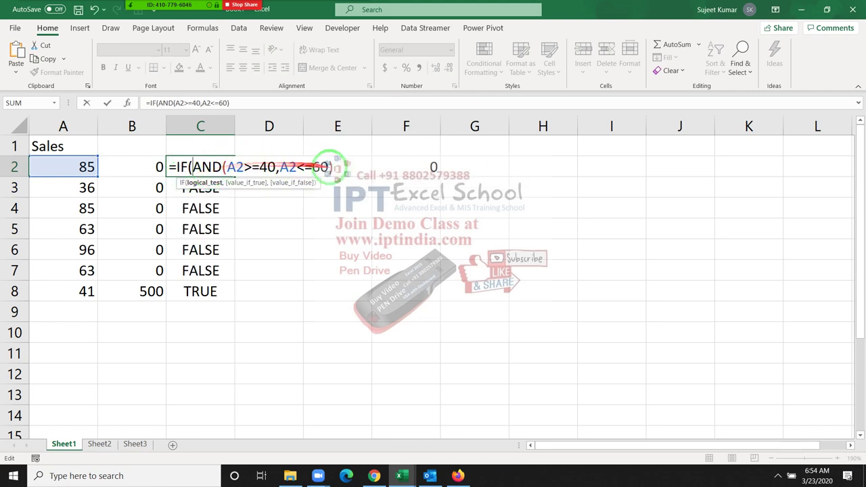
pyautogui.click(338, 167)
pyautogui.write(',')
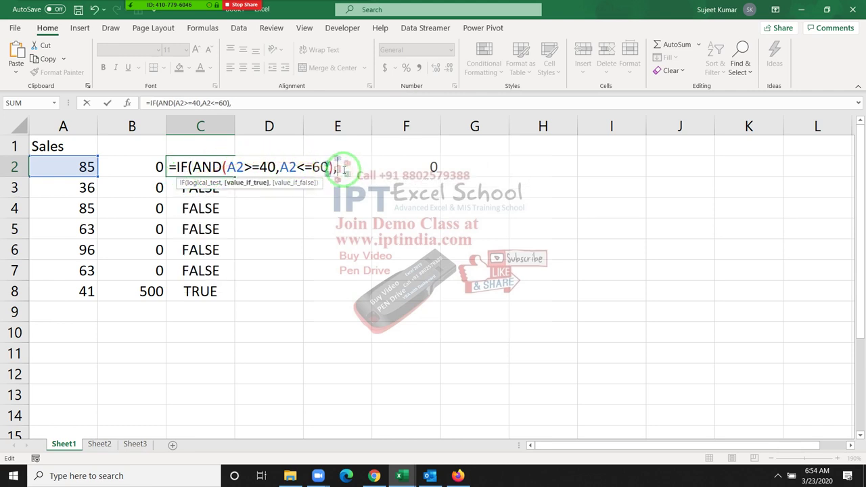
pyautogui.write('0')
pyautogui.press('BackSpace')
pyautogui.write('500')
pyautogui.write(',0)')
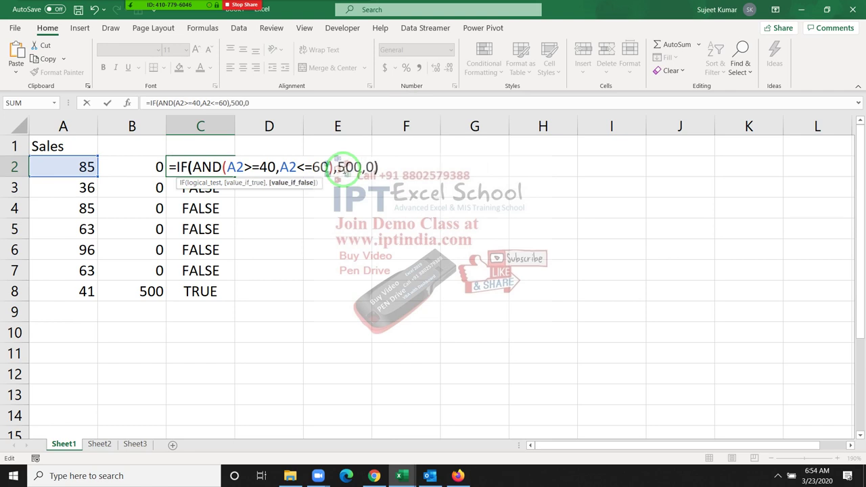
pyautogui.press('Return')
# Step: Copy the IF formula down to C8 and switch to Sheet2
pyautogui.press('Up')
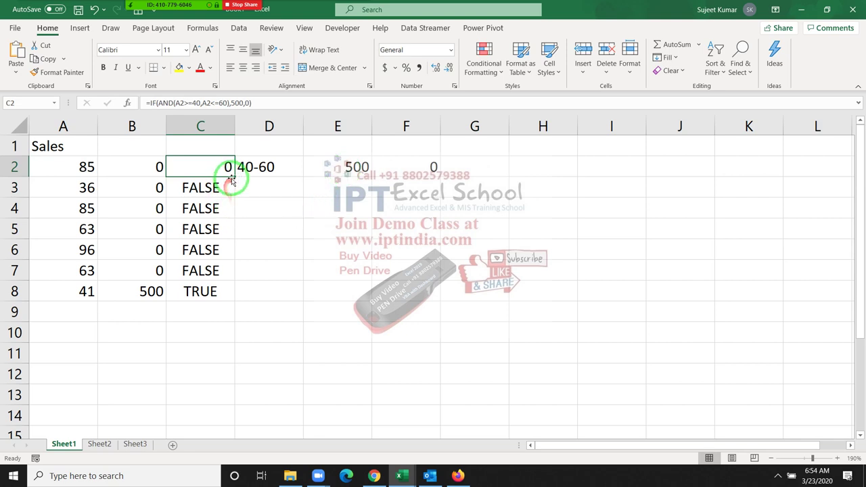
pyautogui.doubleClick(234, 178)
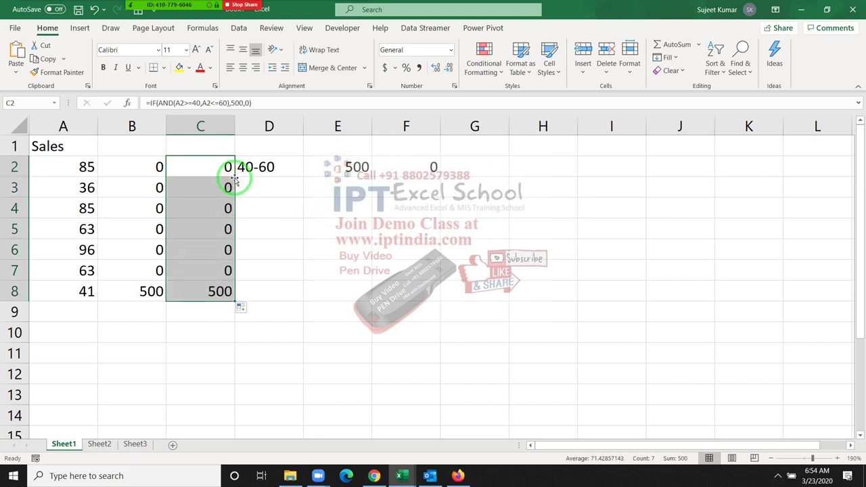
pyautogui.click(102, 444)
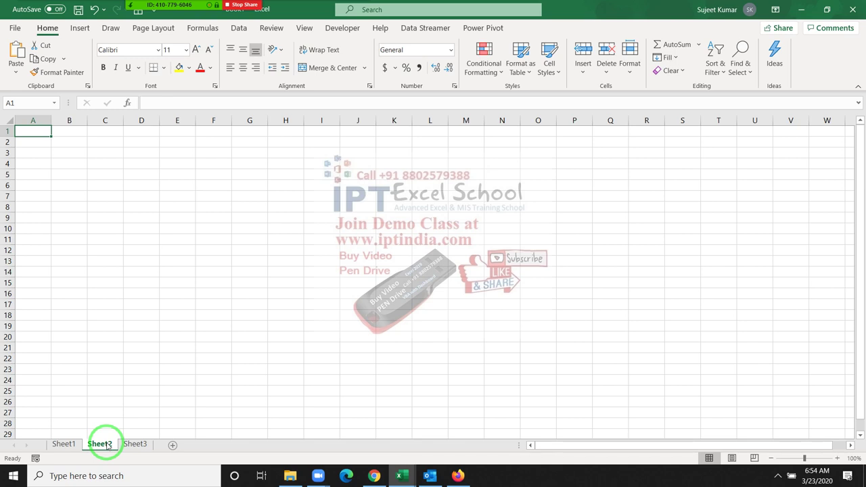
# Step: Enter the Name header and fill subject headings S-1 through S-4 across row 1
pyautogui.scroll(3, 94, 347)
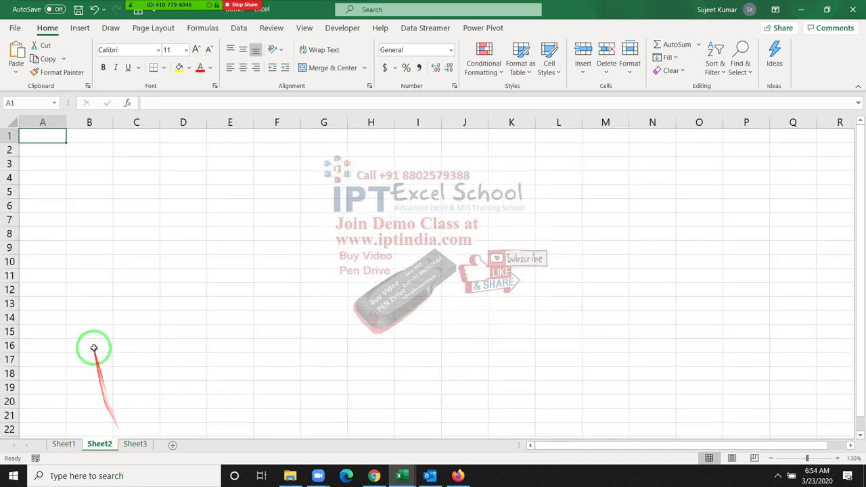
pyautogui.write('Nam')
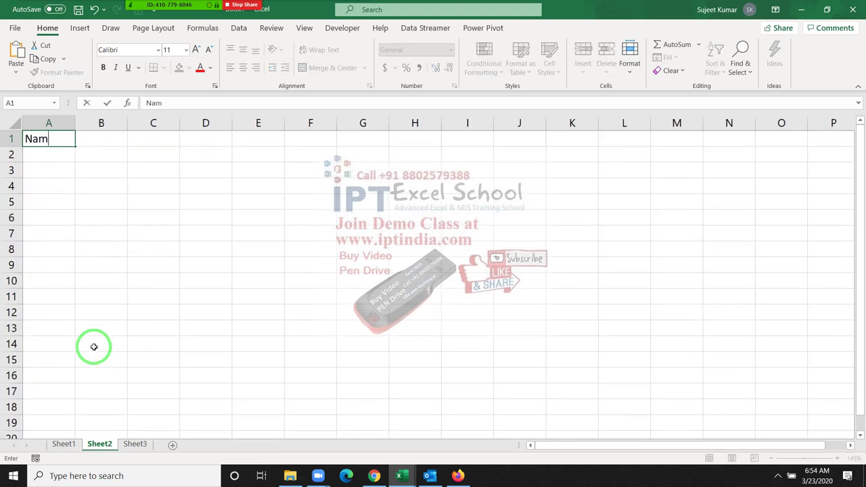
pyautogui.write('e')
pyautogui.press('Tab')
pyautogui.write('S-')
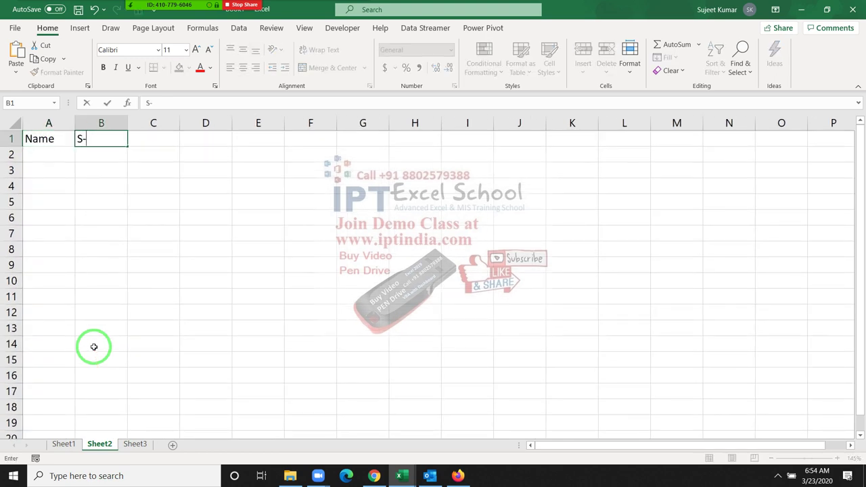
pyautogui.write('1')
pyautogui.press('Return')
pyautogui.click(113, 138)
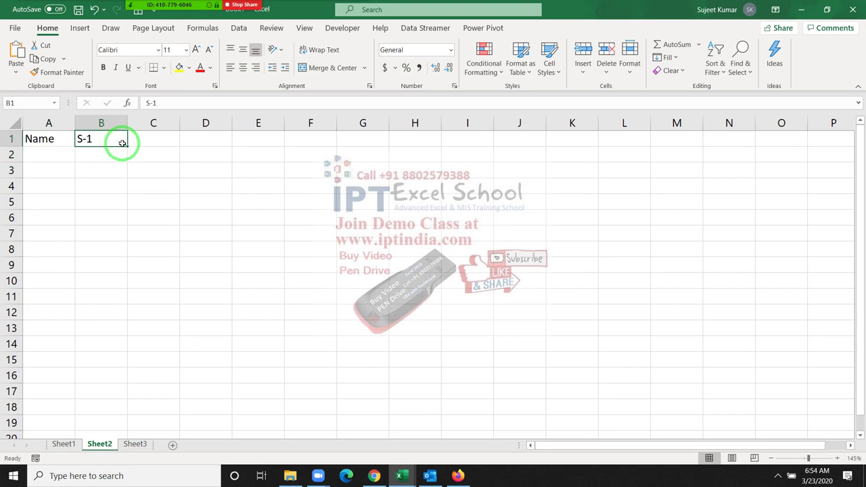
pyautogui.moveTo(127, 145); pyautogui.dragTo(260, 148)
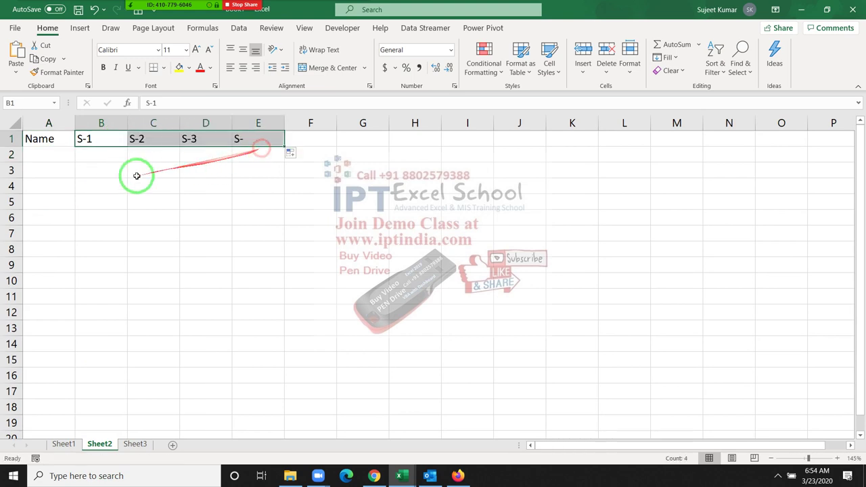
# Step: Type Puja in A2 and fill the student names down to A12
pyautogui.click(57, 154)
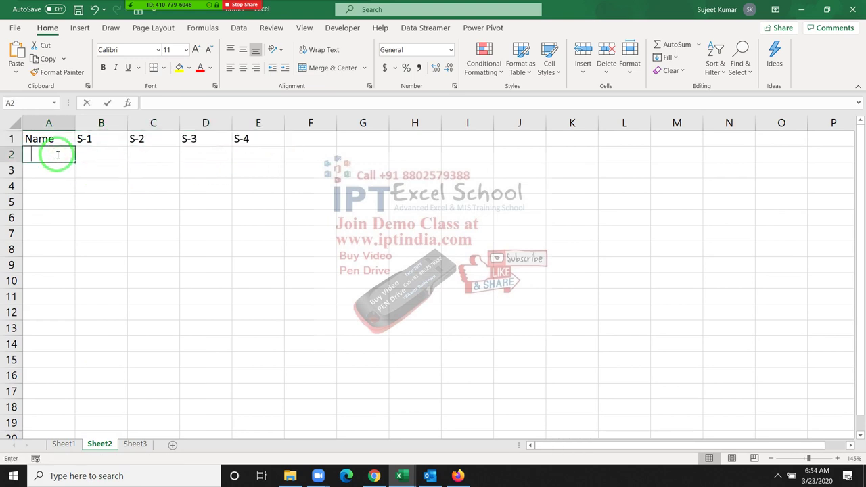
pyautogui.write('Puja')
pyautogui.press('Return')
pyautogui.click(57, 155)
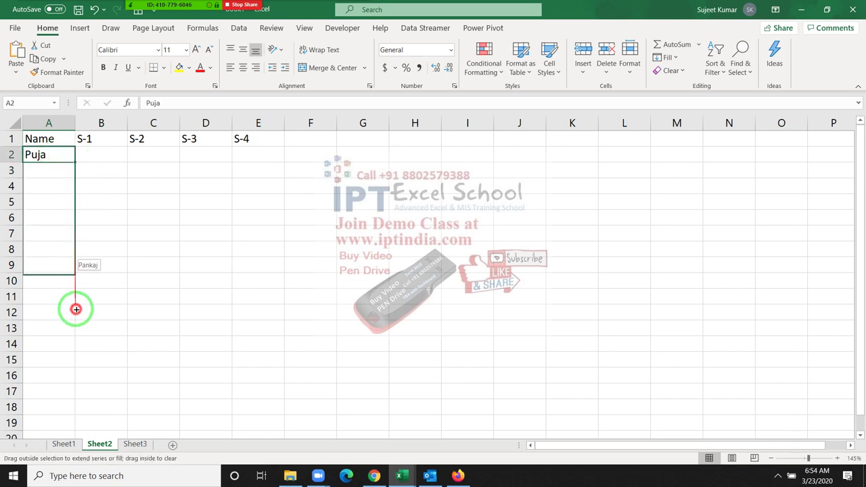
pyautogui.moveTo(76, 163); pyautogui.dragTo(74, 314)
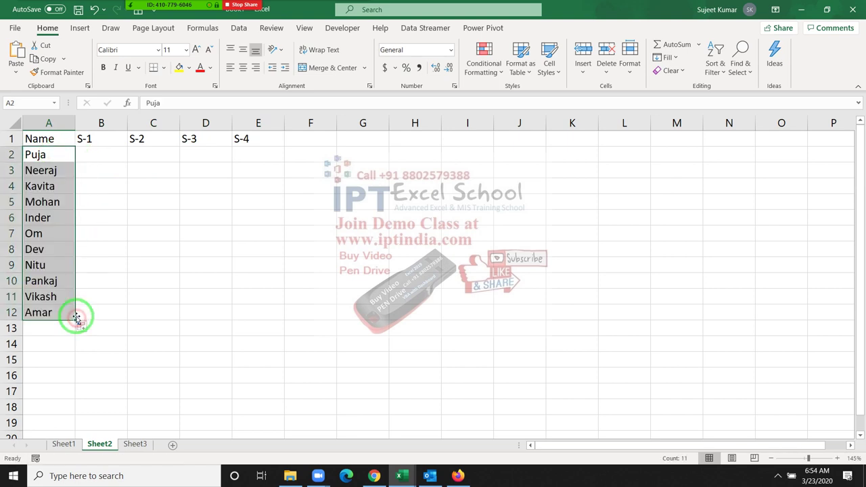
# Step: Enter =RANDBETWEEN(10,90) in B2 and fill it across the B2:E12 marks block
pyautogui.click(116, 158)
pyautogui.write('=ra')
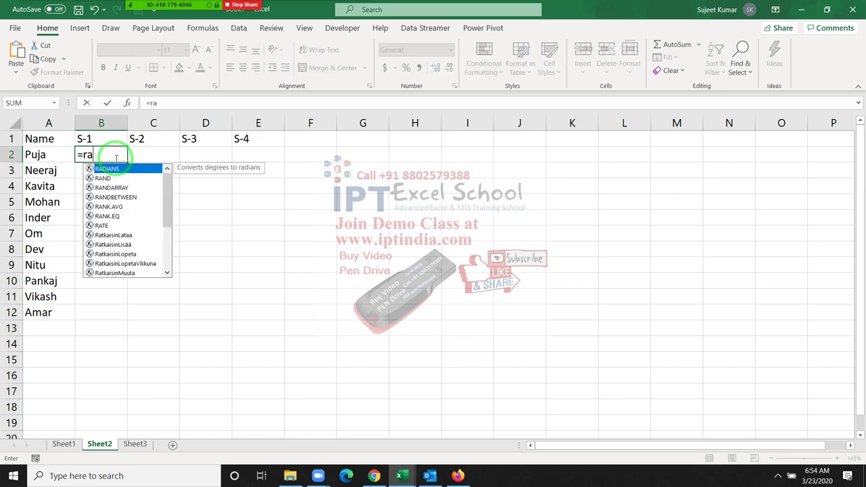
pyautogui.press('Down')
pyautogui.press('Down')
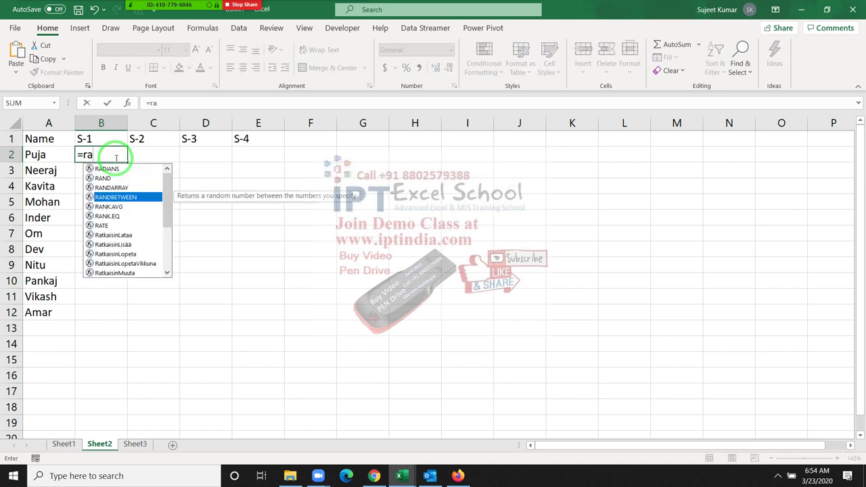
pyautogui.press('Tab')
pyautogui.write('10,9')
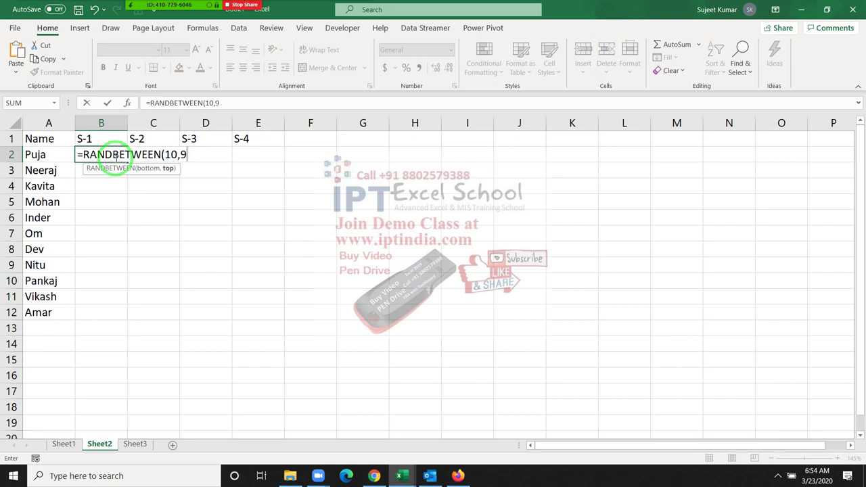
pyautogui.write('0)')
pyautogui.press('Return')
pyautogui.press('Left')
pyautogui.hotkey('ctrl', 'Down')
pyautogui.press('Right')
pyautogui.hotkey('ctrl', 'shift', 'Up')
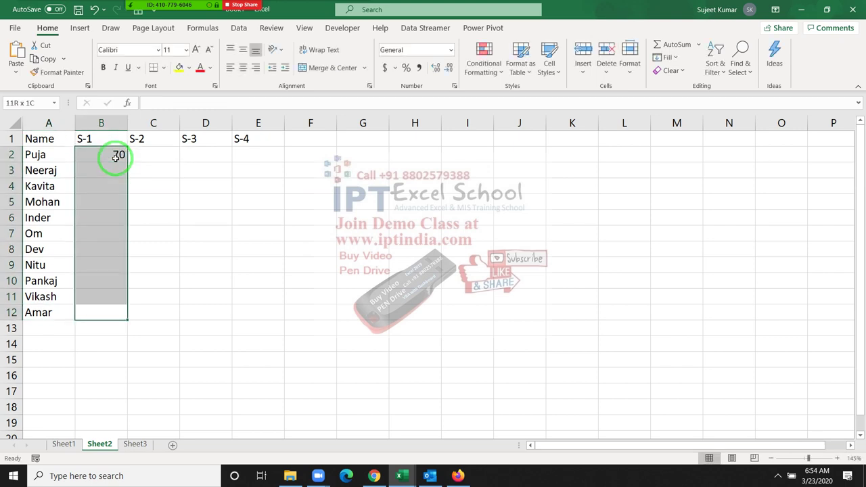
pyautogui.hotkey('shift', 'Right')
pyautogui.hotkey('shift', 'Right')
pyautogui.hotkey('shift', 'Right')
pyautogui.hotkey('ctrl', 'd')
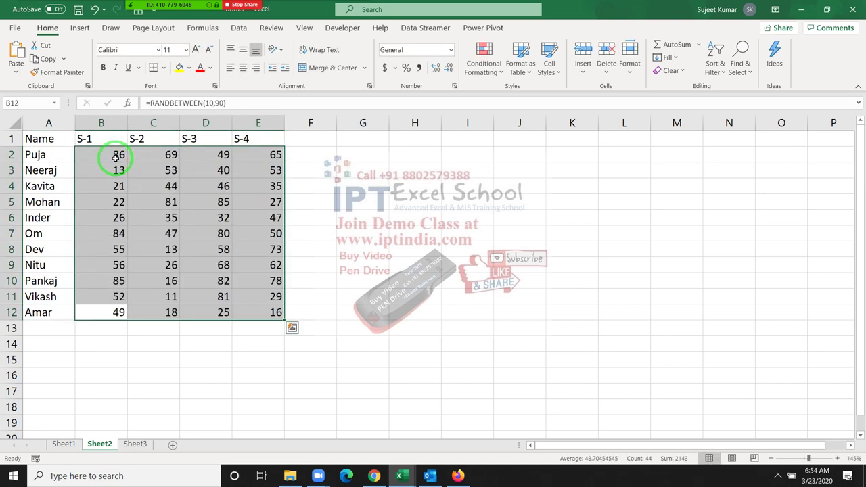
# Step: Copy the generated marks and paste them back as fixed values
pyautogui.hotkey('ctrl', 'c')
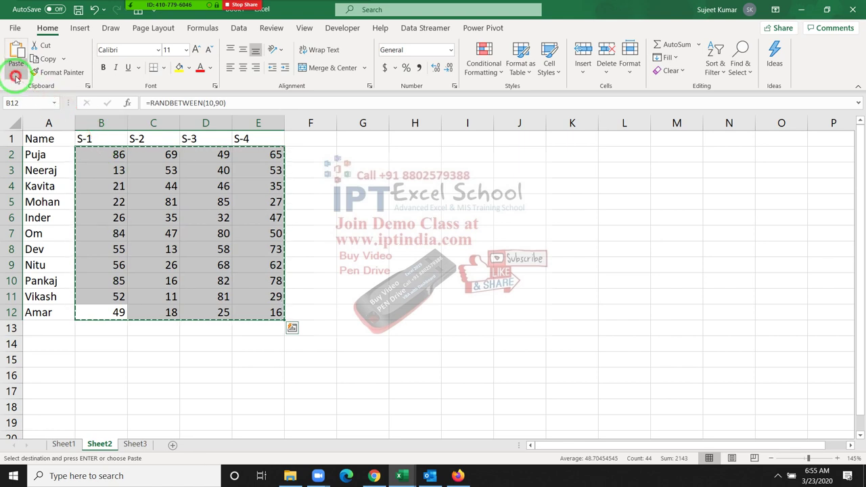
pyautogui.click(16, 71)
pyautogui.click(14, 158)
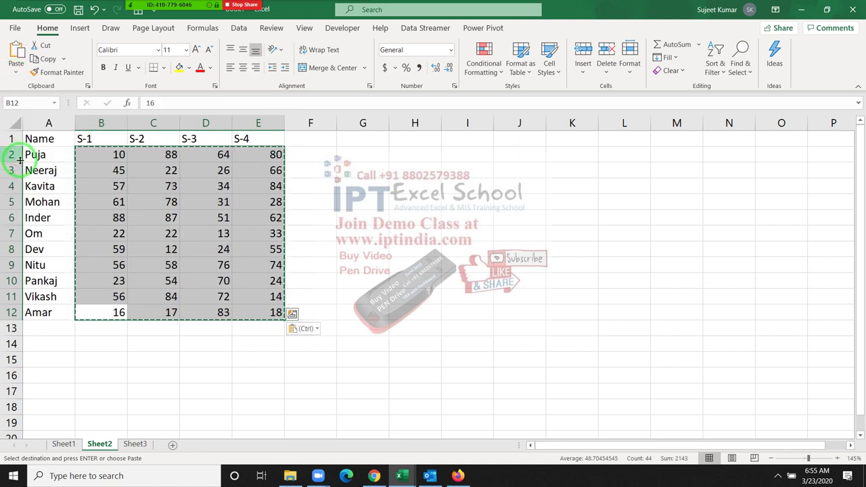
pyautogui.click(294, 140)
# Step: Enter the heading 'Pass/Fail' in F1, replacing the misspelled first attempt
pyautogui.write('R')
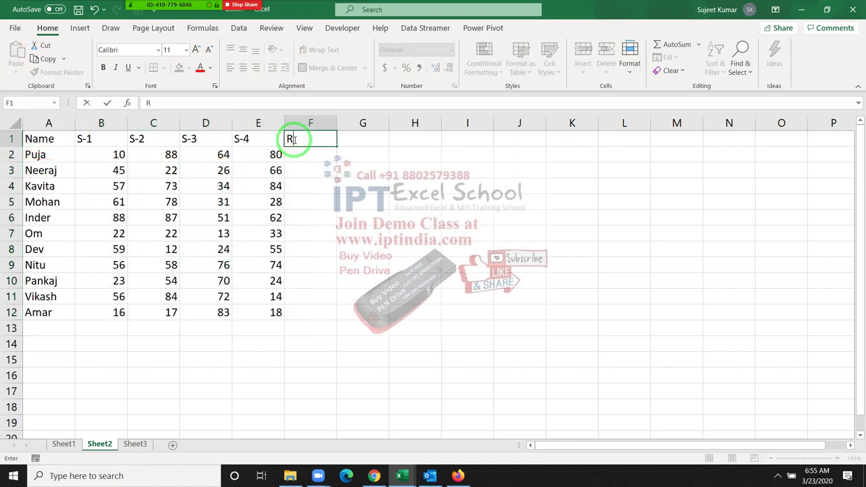
pyautogui.write('e')
pyautogui.write('su')
pyautogui.press('BackSpace')
pyautogui.press('BackSpace')
pyautogui.write('h')
pyautogui.write('us')
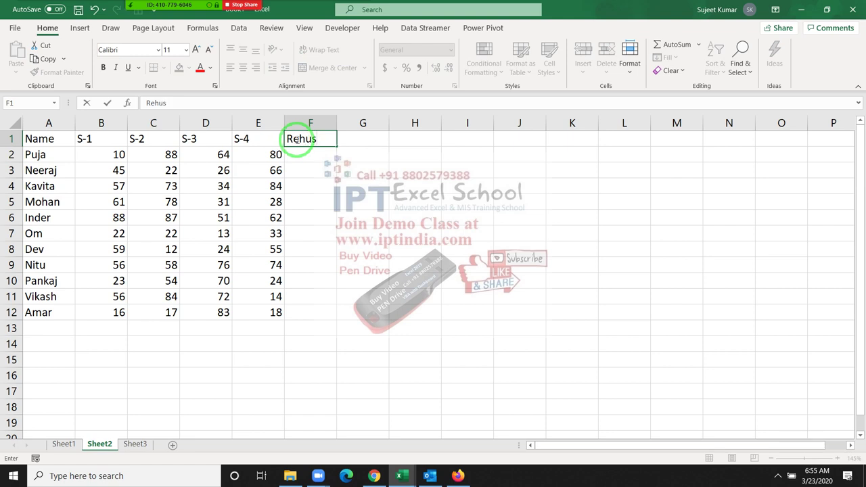
pyautogui.press('BackSpace')
pyautogui.press('BackSpace')
pyautogui.press('BackSpace')
pyautogui.write('j')
pyautogui.write('u')
pyautogui.write('lt')
pyautogui.press('Return')
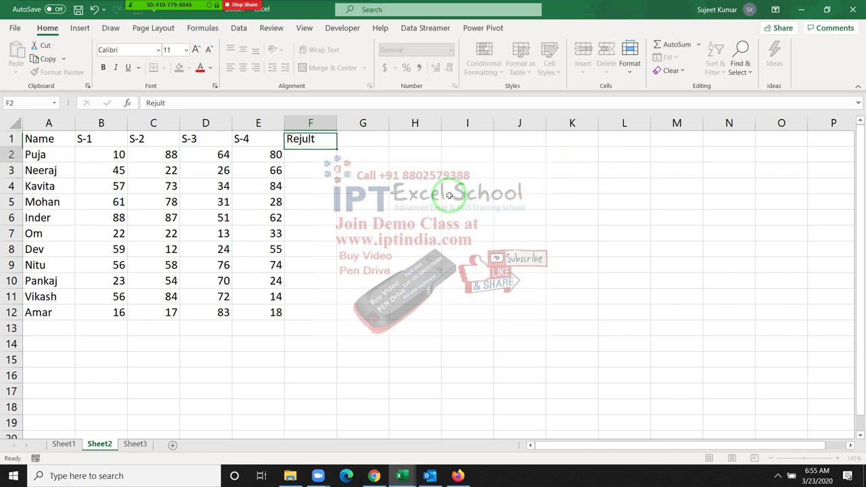
pyautogui.press('Up')
pyautogui.press('Delete')
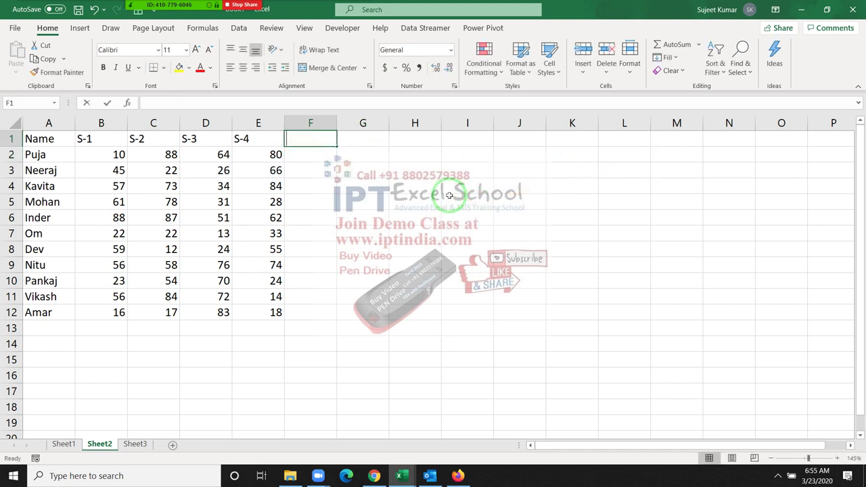
pyautogui.write('Pass/')
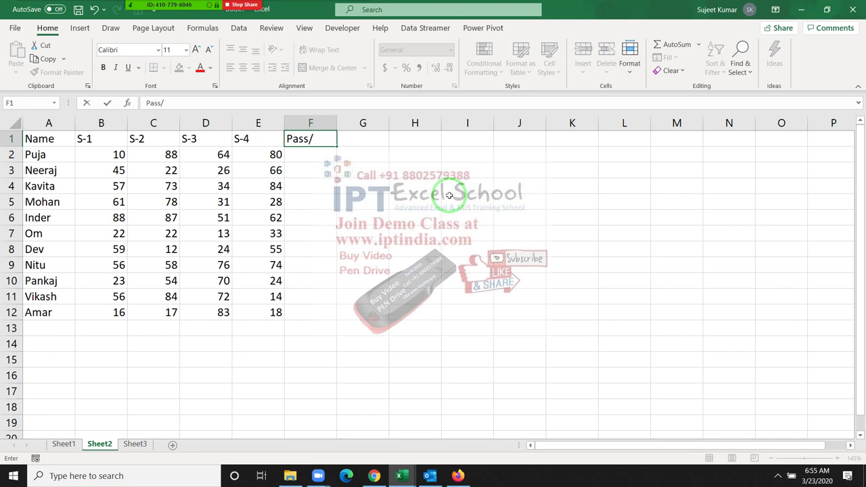
pyautogui.write('Fail')
pyautogui.press('Return')
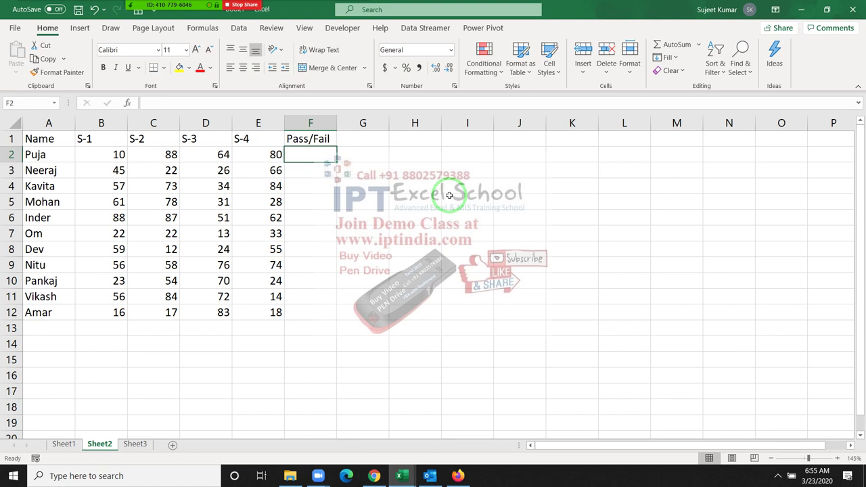
# Step: Enter 'Pass' in F2 for the first student, then select that student's row of marks
pyautogui.write('Pass')
pyautogui.press('Return')
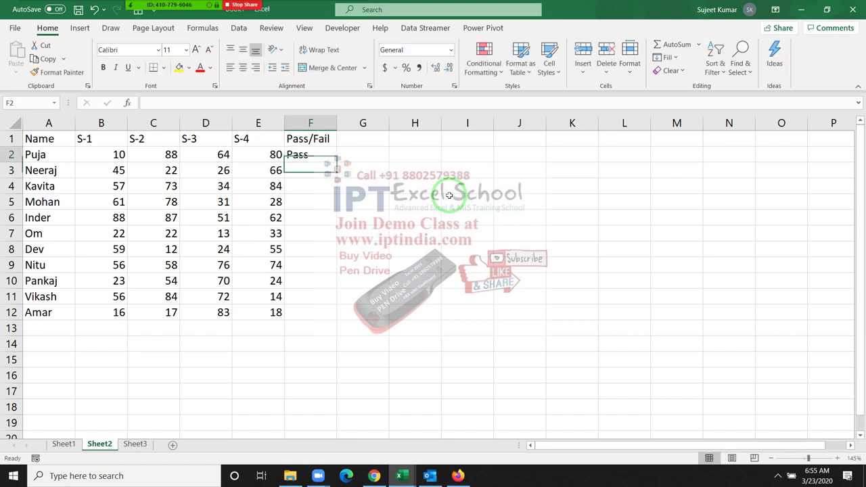
pyautogui.press('Up')
pyautogui.press('Left')
pyautogui.hotkey('ctrl', 'shift', 'Left')
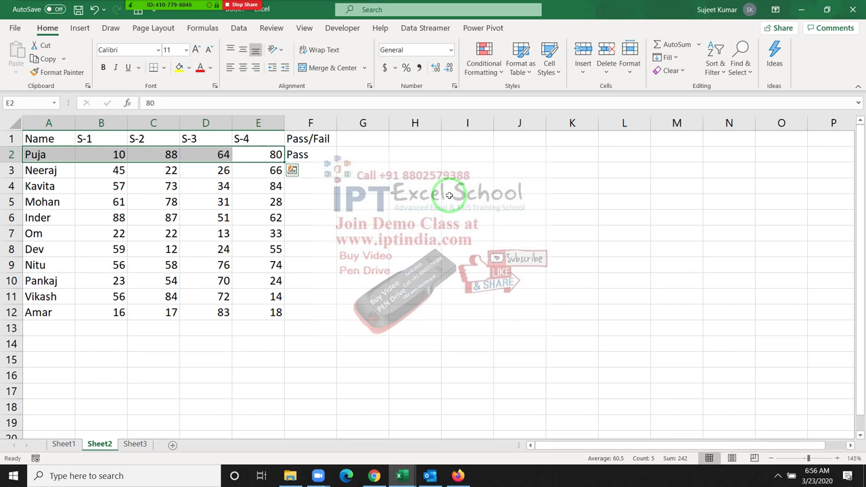
# Step: Clear F2 and start an AND formula with the condition B2>=30
pyautogui.click(315, 155)
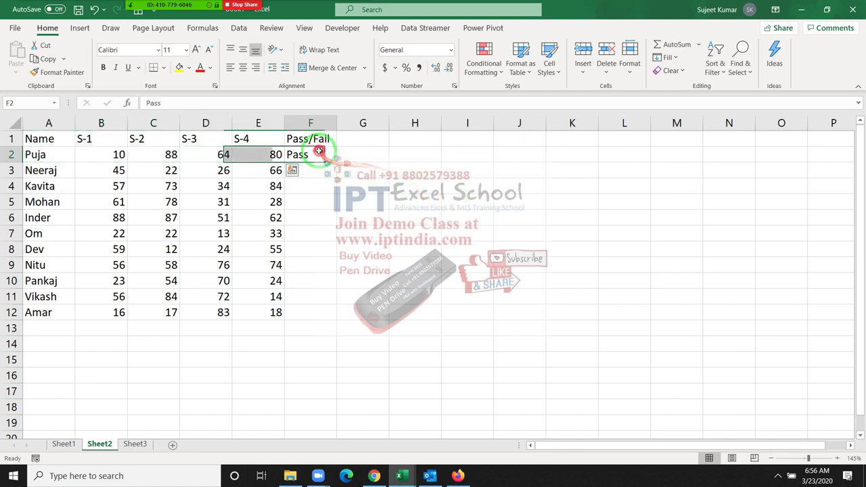
pyautogui.press('Delete')
pyautogui.write('=')
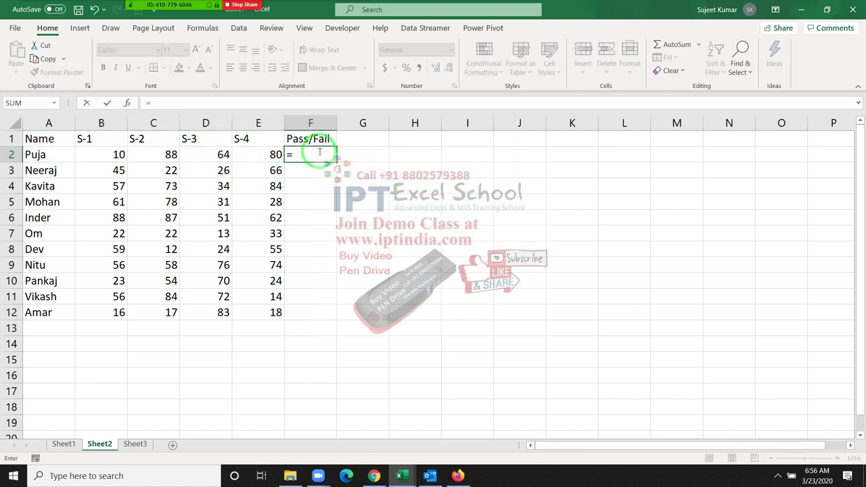
pyautogui.write('and')
pyautogui.press('Tab')
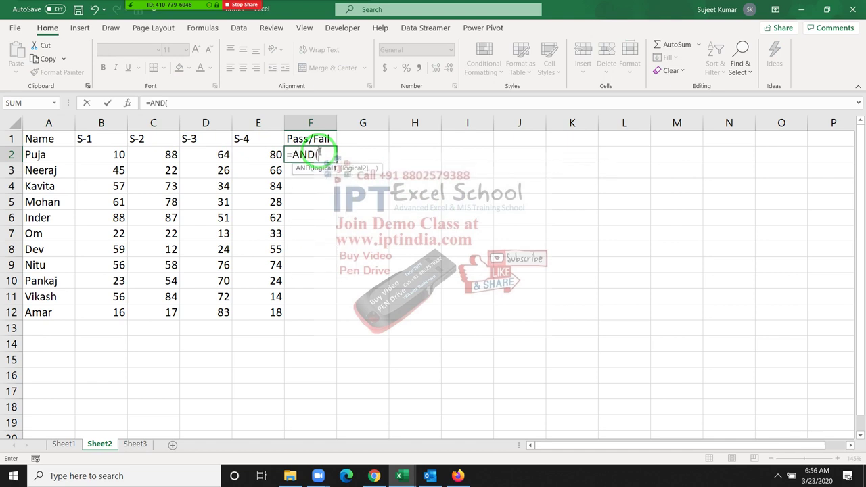
pyautogui.press('Left')
pyautogui.press('Left')
pyautogui.press('Left')
pyautogui.press('Left')
pyautogui.write('>')
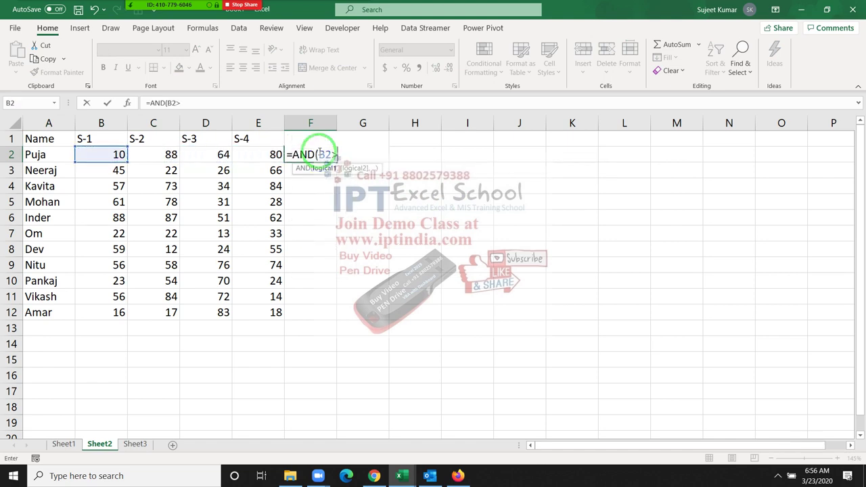
pyautogui.write('=')
pyautogui.write('0')
pyautogui.press('BackSpace')
pyautogui.write('30,')
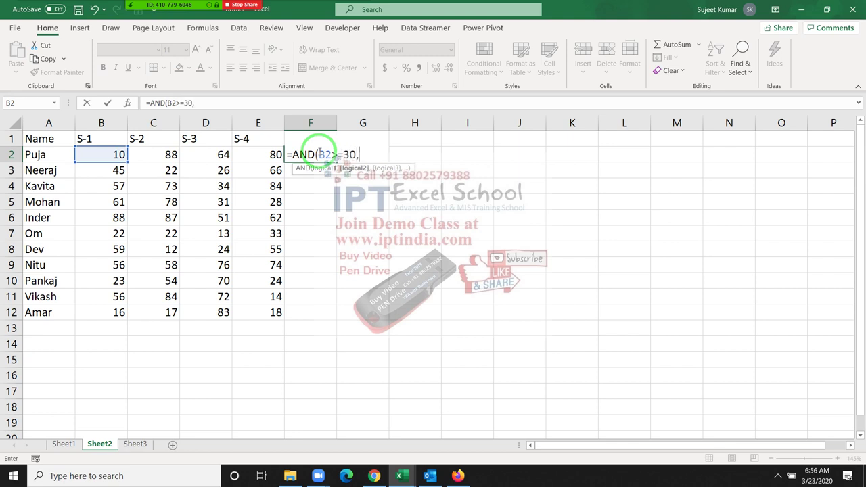
# Step: Add the C2, D2 and E2 >=30 conditions and enter the AND formula, which returns FALSE
pyautogui.click(163, 155)
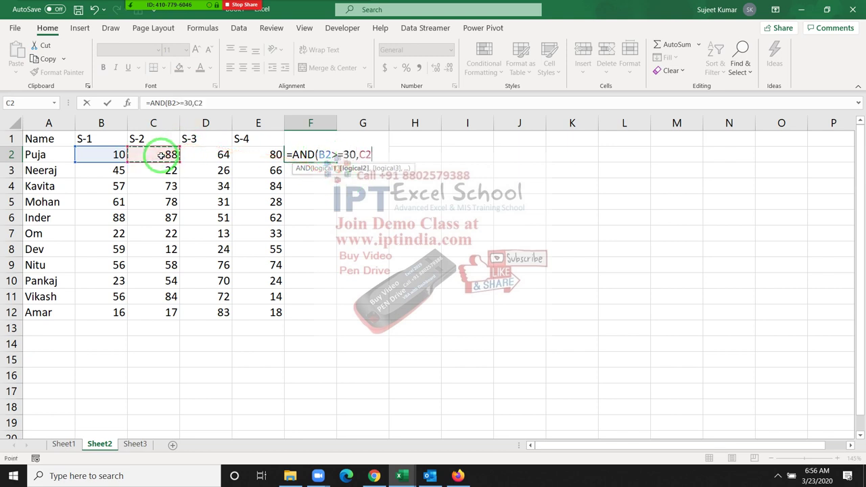
pyautogui.write('>=')
pyautogui.write('30,')
pyautogui.click(188, 155)
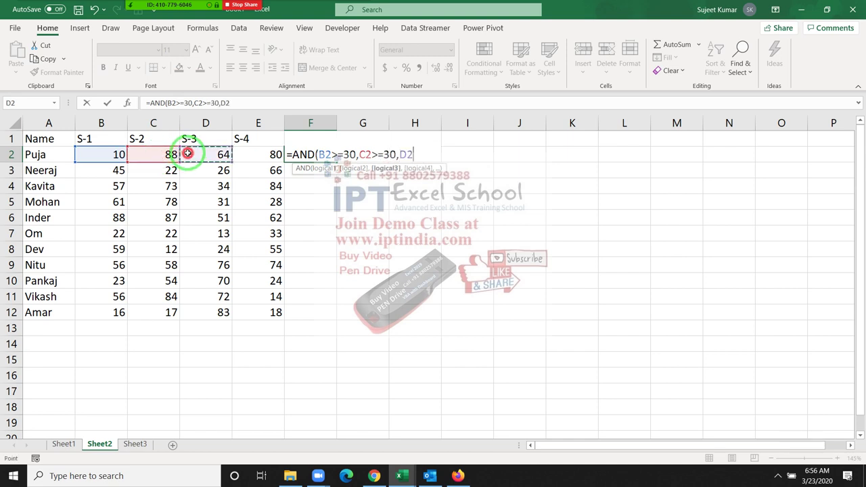
pyautogui.write('>=')
pyautogui.write('30,')
pyautogui.click(274, 154)
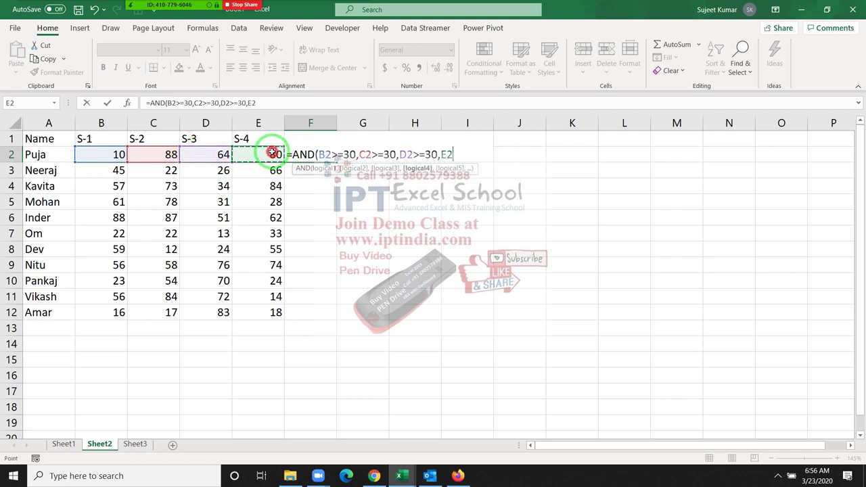
pyautogui.write('>=')
pyautogui.write('30')
pyautogui.hotkey('ctrl', 'Return')
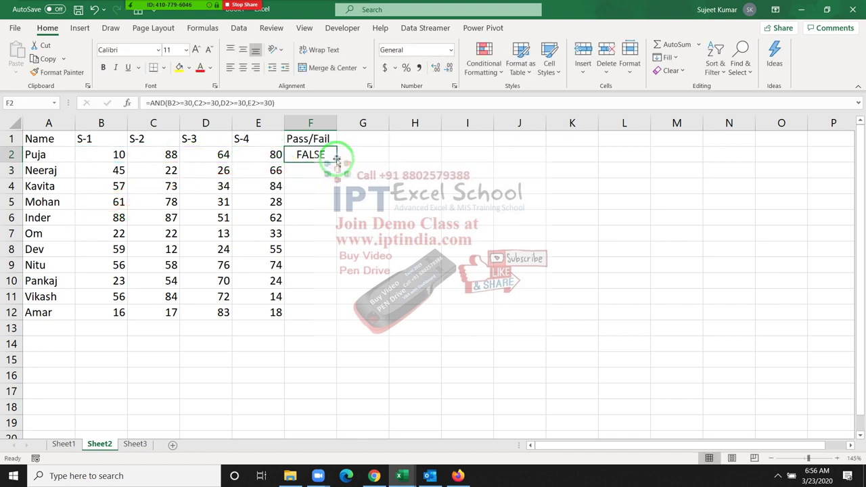
# Step: Fill F2's AND formula down to F12, then select F2 to review it
pyautogui.doubleClick(336, 160)
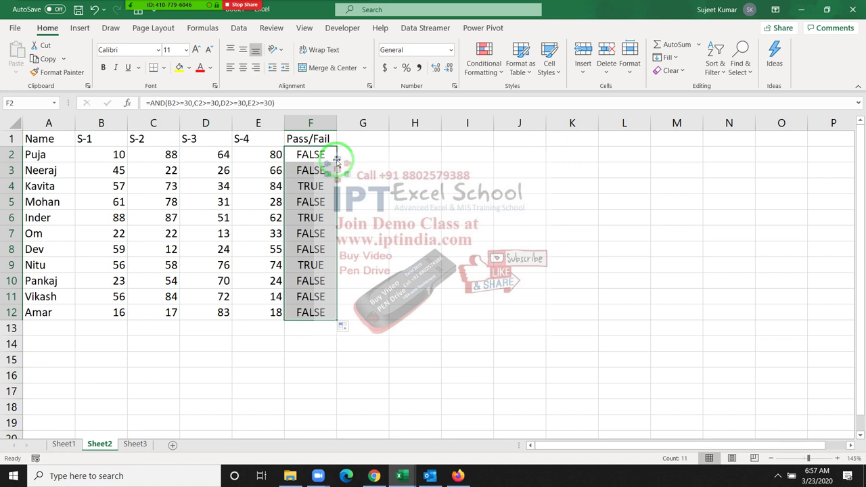
pyautogui.click(333, 143)
pyautogui.click(337, 157)
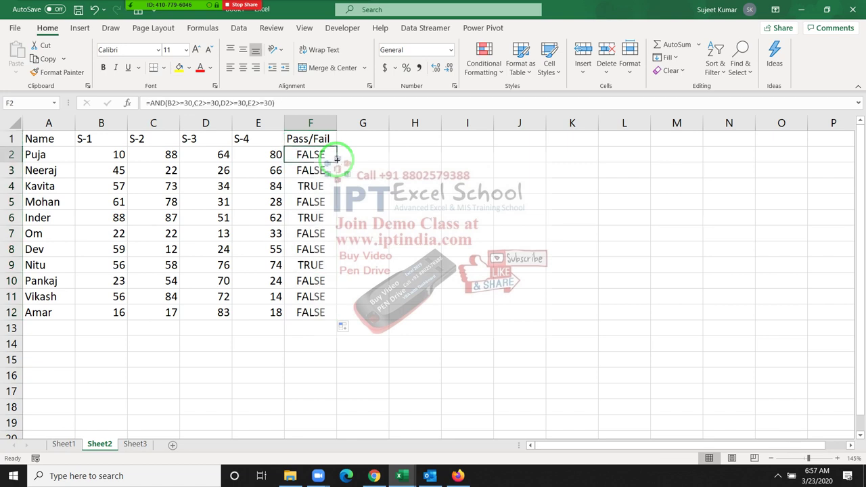
# Step: Change F2 to =IF(AND(B2>=30,C2>=30,D2>=30,E2>=30),"Pass","Fail") and fill it down to F12
pyautogui.click(150, 102)
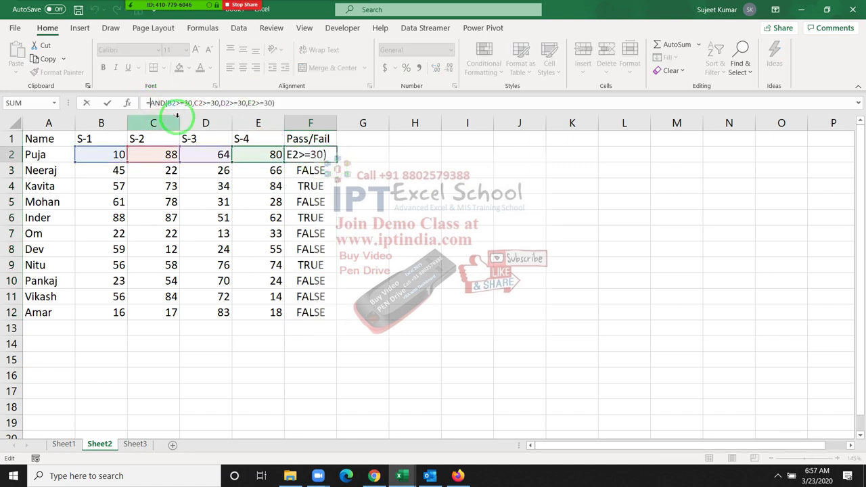
pyautogui.write('IF(')
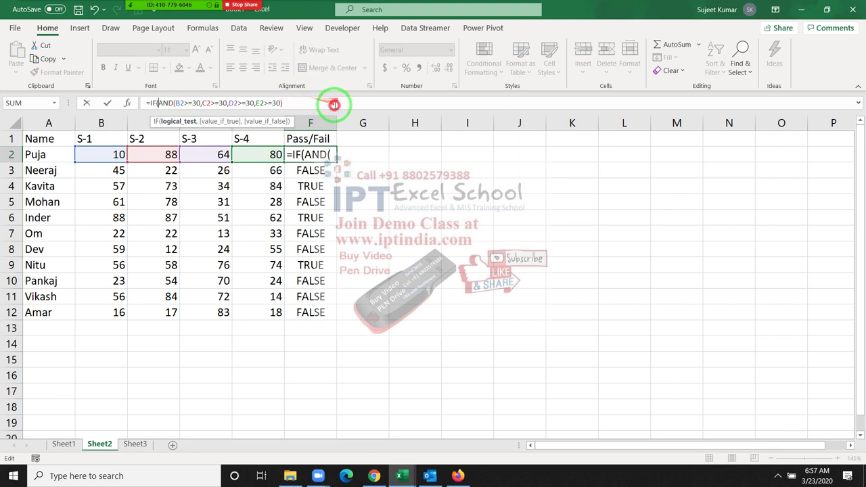
pyautogui.click(334, 105)
pyautogui.write('=t')
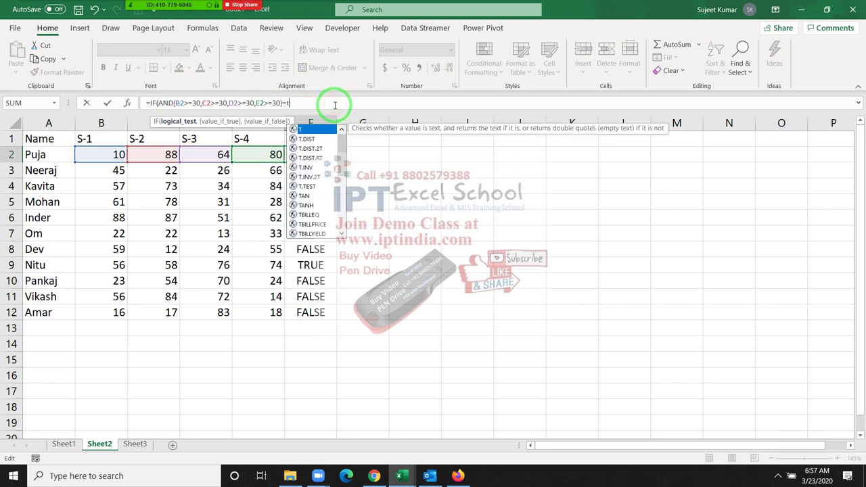
pyautogui.write('rue')
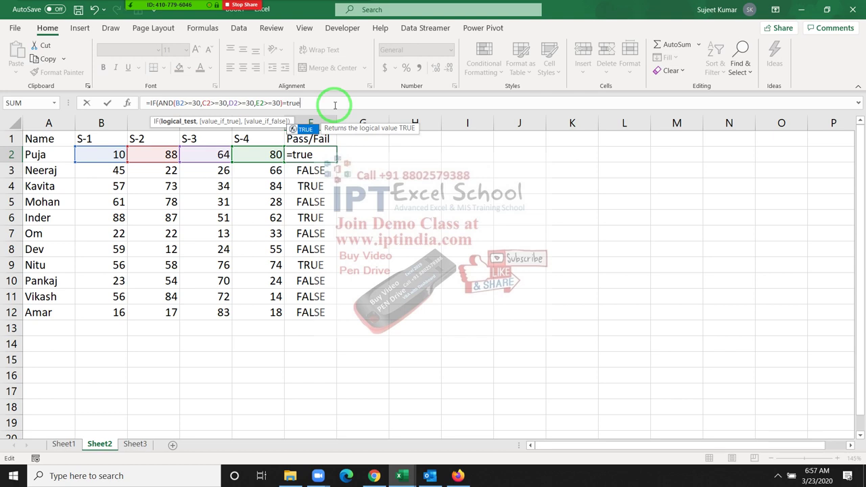
pyautogui.press('BackSpace')
pyautogui.press('BackSpace')
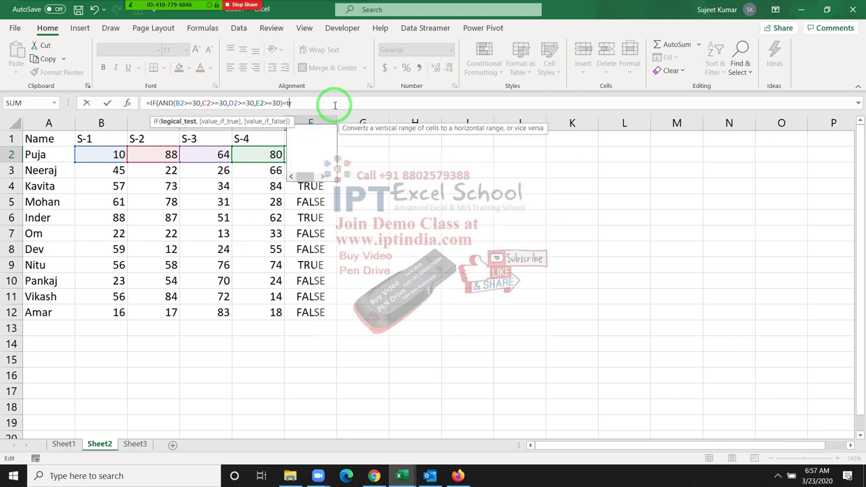
pyautogui.press('BackSpace')
pyautogui.press('BackSpace')
pyautogui.press('BackSpace')
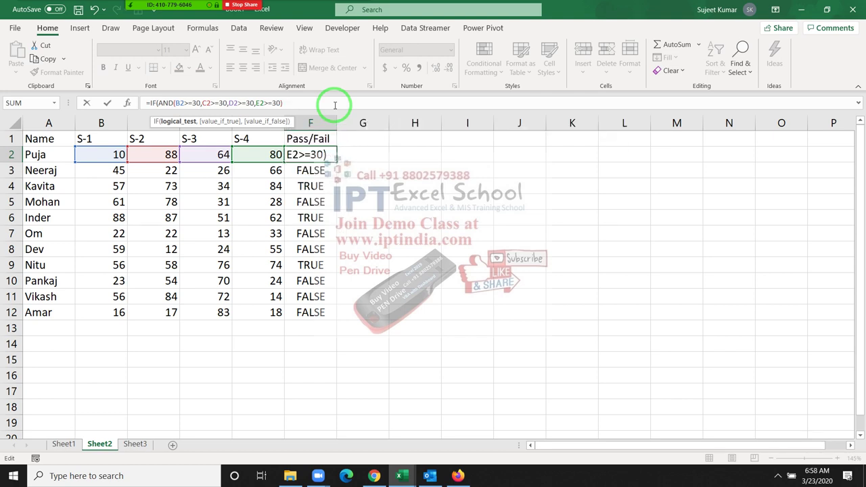
pyautogui.write(',')
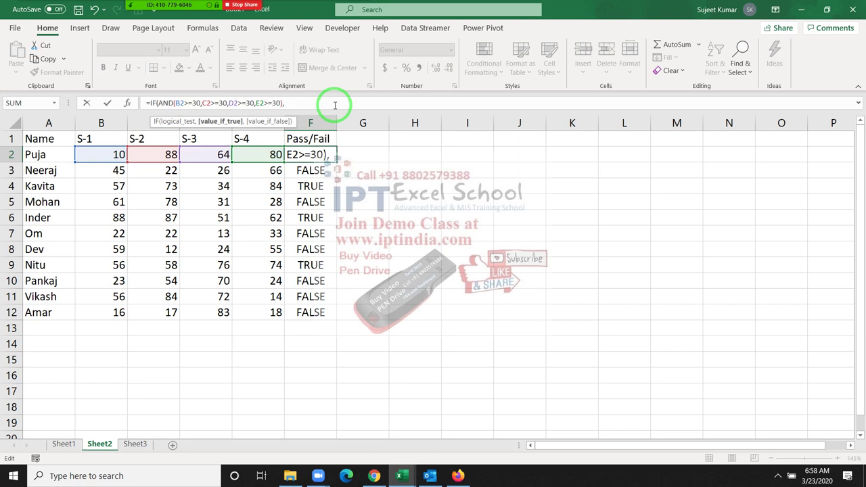
pyautogui.write('"Pass')
pyautogui.write('","Fa')
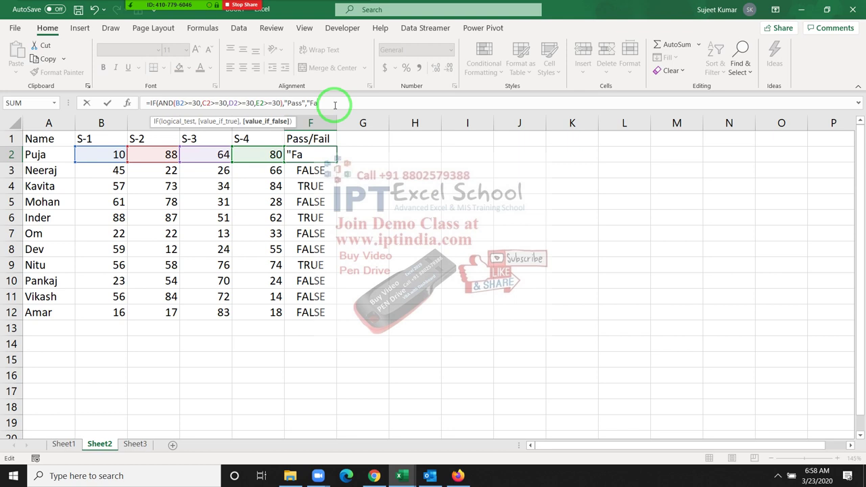
pyautogui.write('il"')
pyautogui.press('Return')
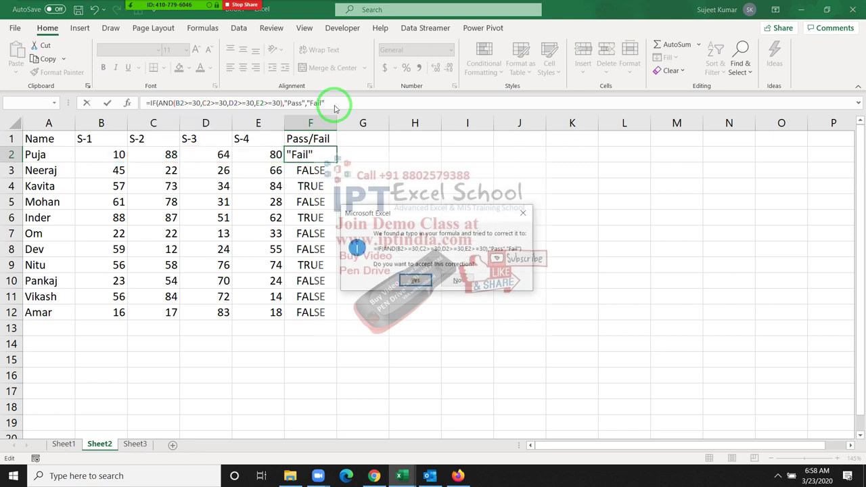
pyautogui.press('Return')
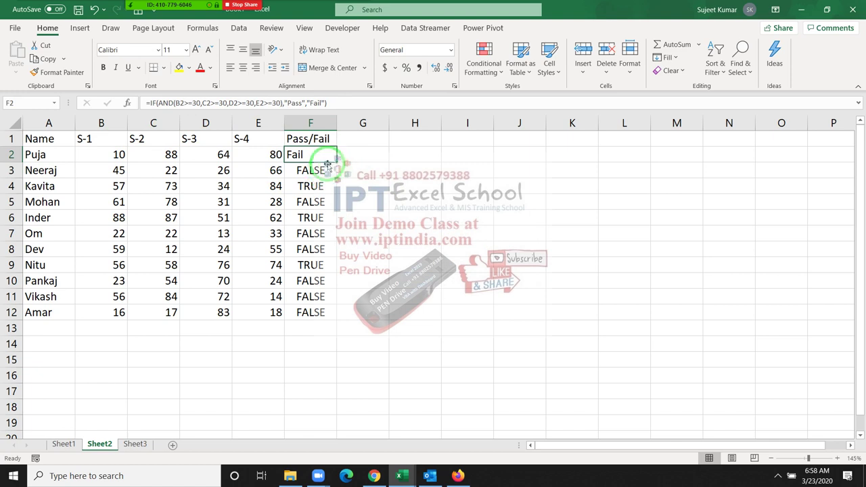
pyautogui.doubleClick(337, 162)
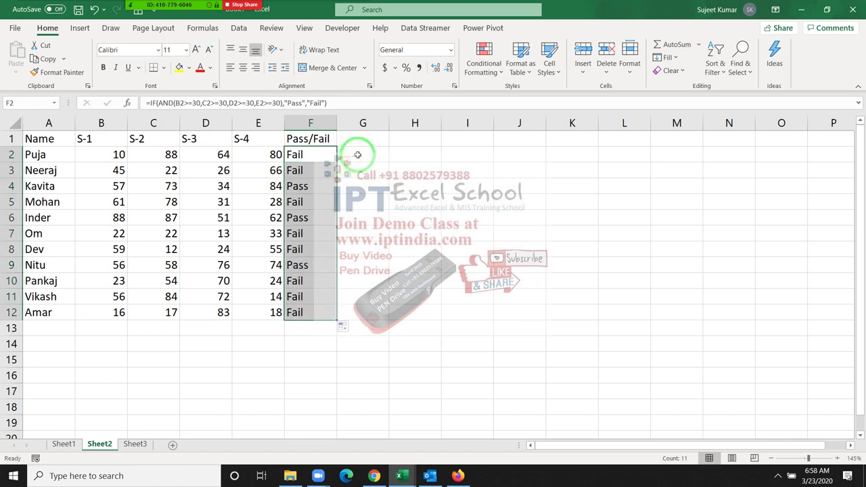
# Step: Enter =COUNTIF(B2:E2,">=30") in G2 and fill it down to G12
pyautogui.click(357, 155)
pyautogui.write('=co')
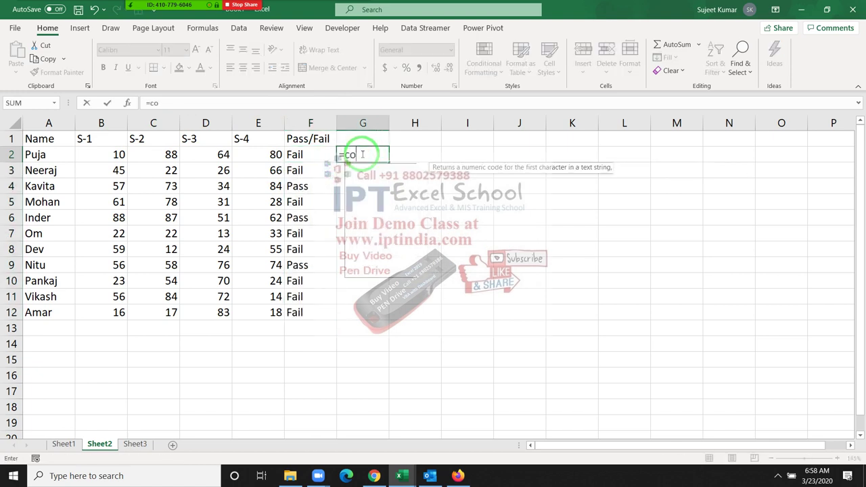
pyautogui.write('un')
pyautogui.press('Down')
pyautogui.press('Down')
pyautogui.press('Down')
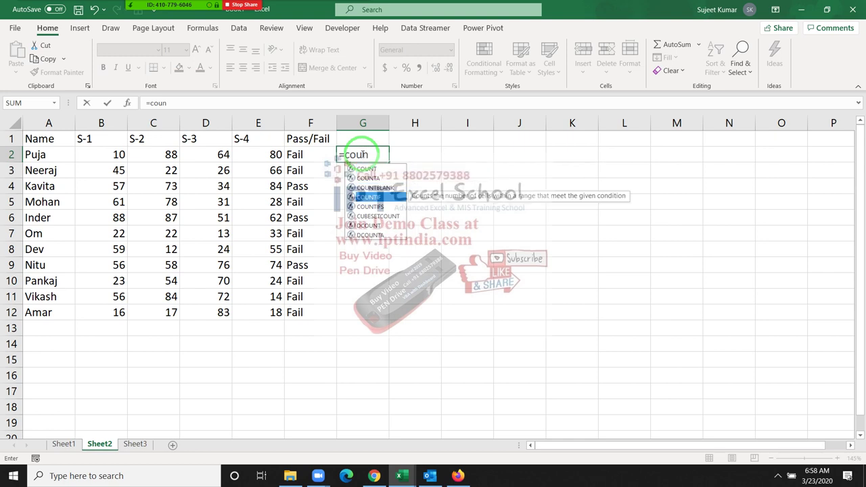
pyautogui.press('Tab')
pyautogui.press('Left')
pyautogui.press('Left')
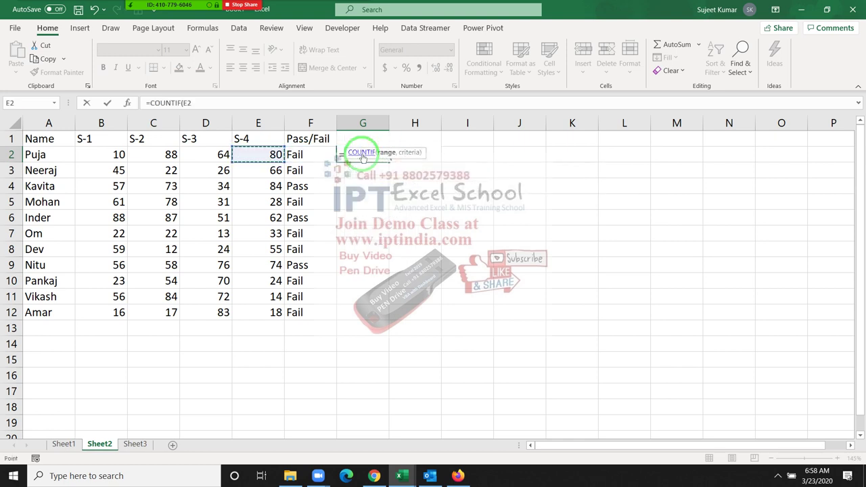
pyautogui.hotkey('shift', 'Left')
pyautogui.hotkey('shift', 'Left')
pyautogui.hotkey('shift', 'Left')
pyautogui.hotkey('shift', 'Right')
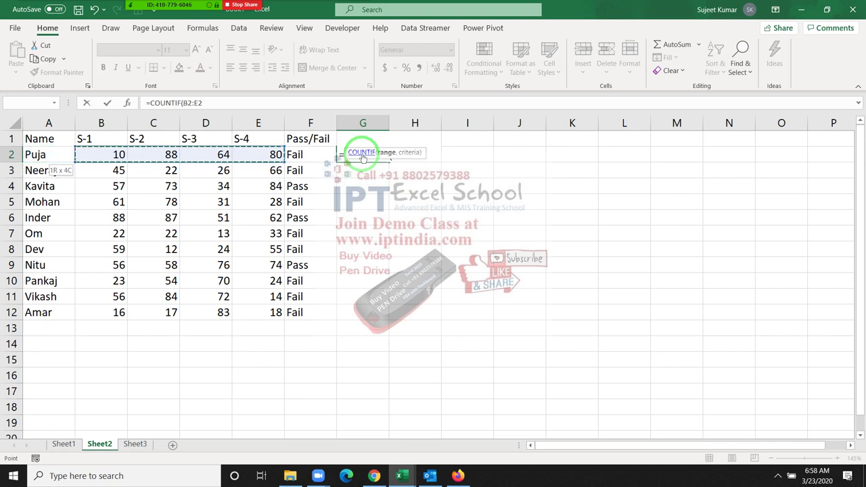
pyautogui.write(',">')
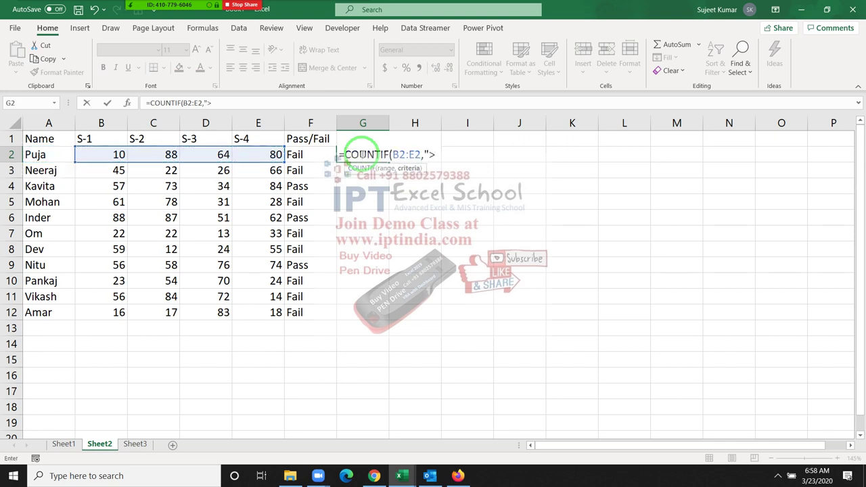
pyautogui.write('=30')
pyautogui.write('"')
pyautogui.press('Return')
pyautogui.click(359, 155)
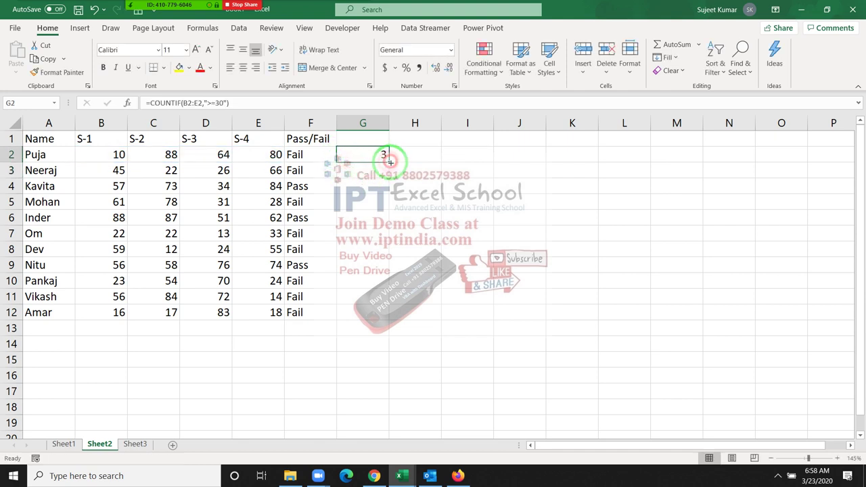
pyautogui.doubleClick(390, 163)
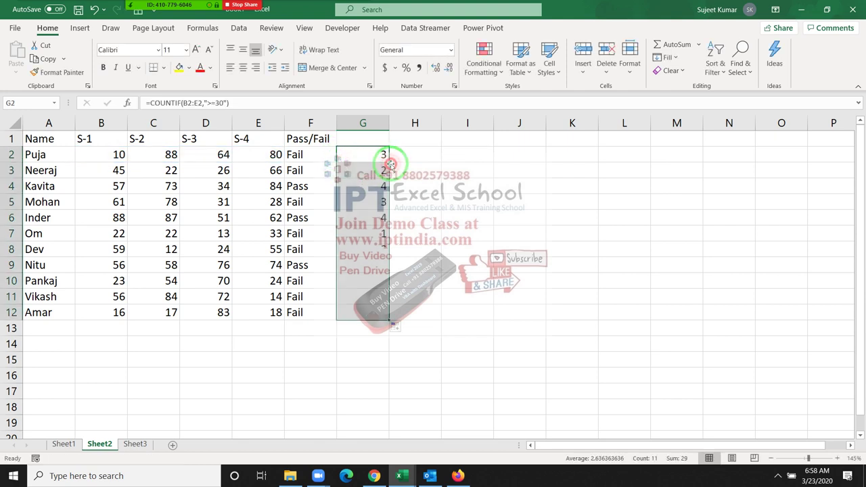
# Step: Change G2 to =IF(COUNTIF(B2:E2,">=30")=4,"Pass","Fail") and fill it down to G12
pyautogui.click(150, 102)
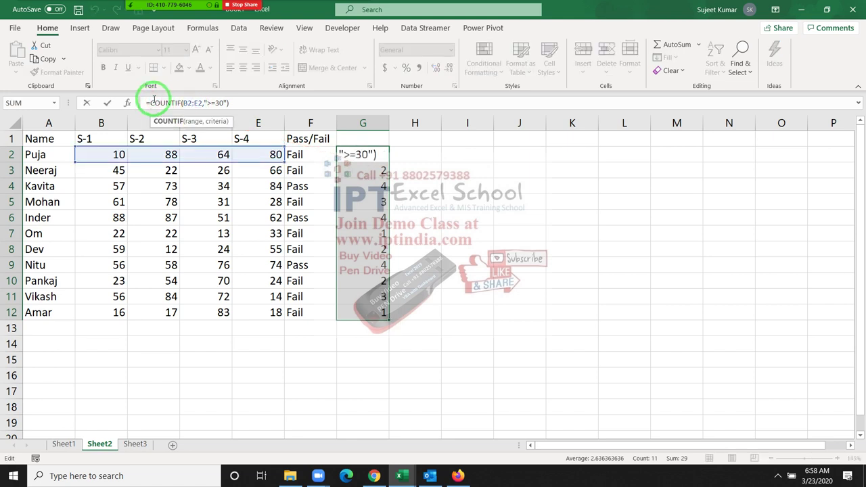
pyautogui.write('IF(')
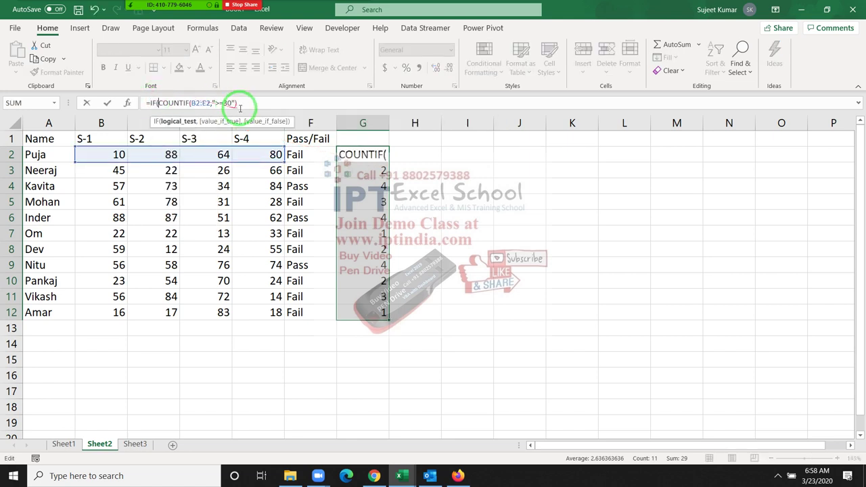
pyautogui.click(238, 102)
pyautogui.write('=')
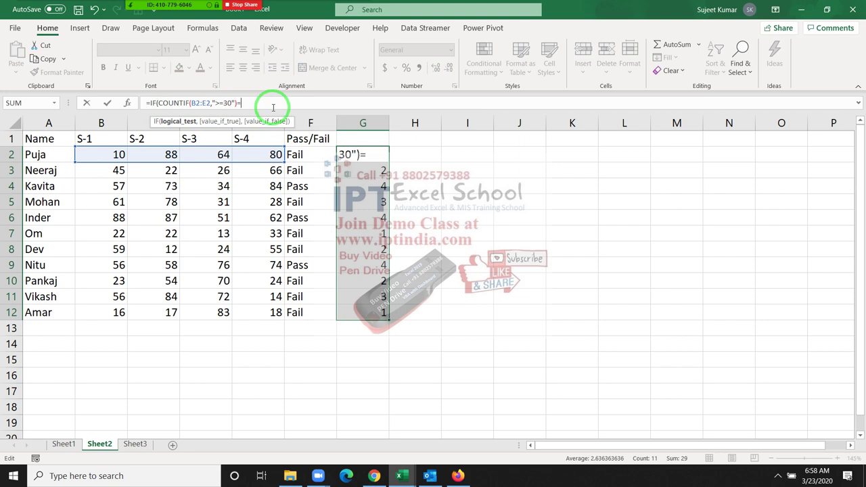
pyautogui.write('4,"Pass')
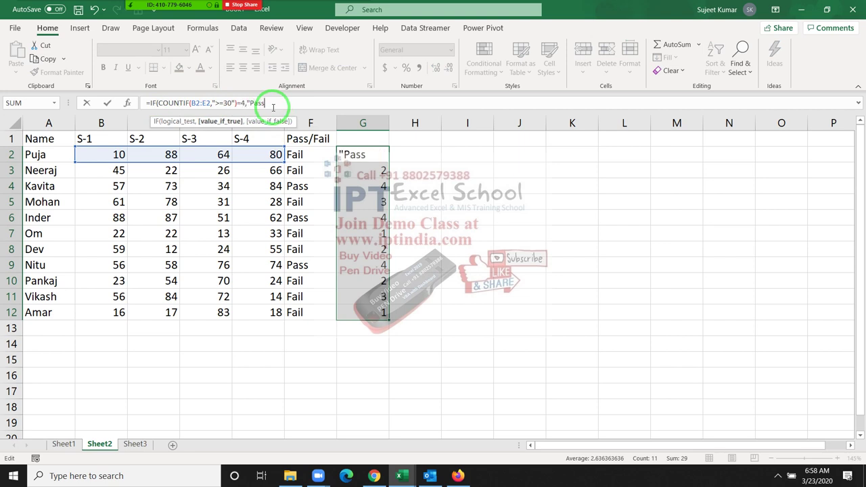
pyautogui.write('","F')
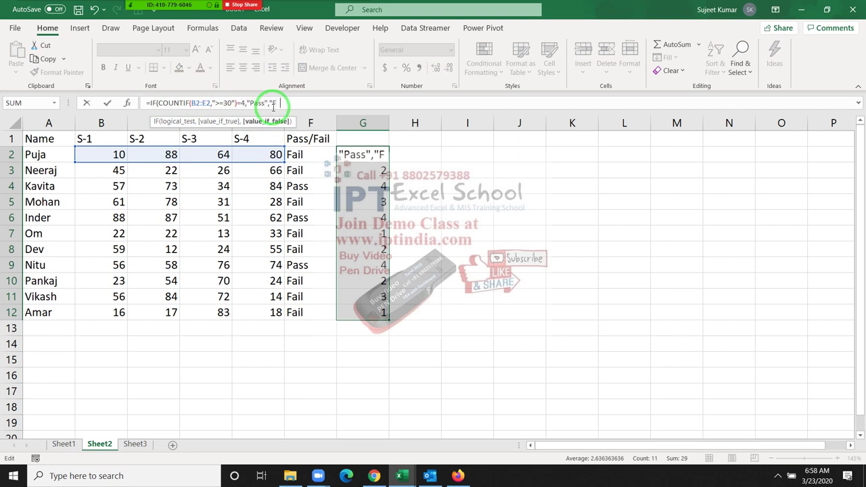
pyautogui.write('ail')
pyautogui.press('Return')
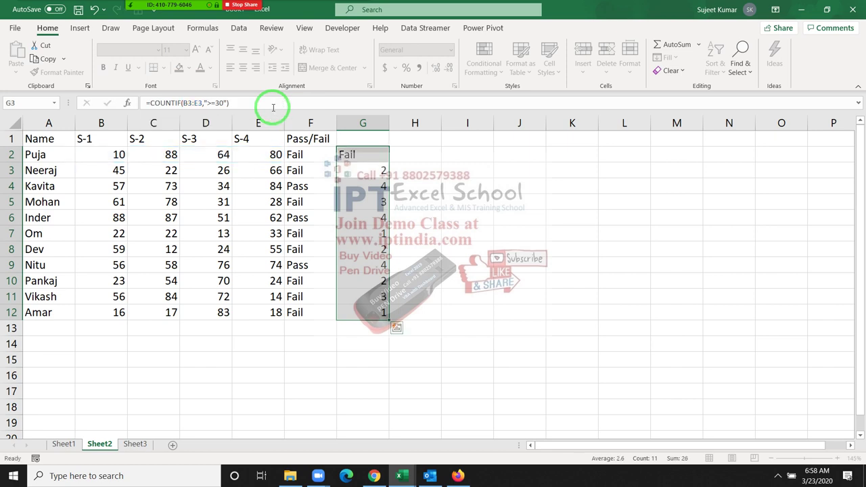
pyautogui.press('Up')
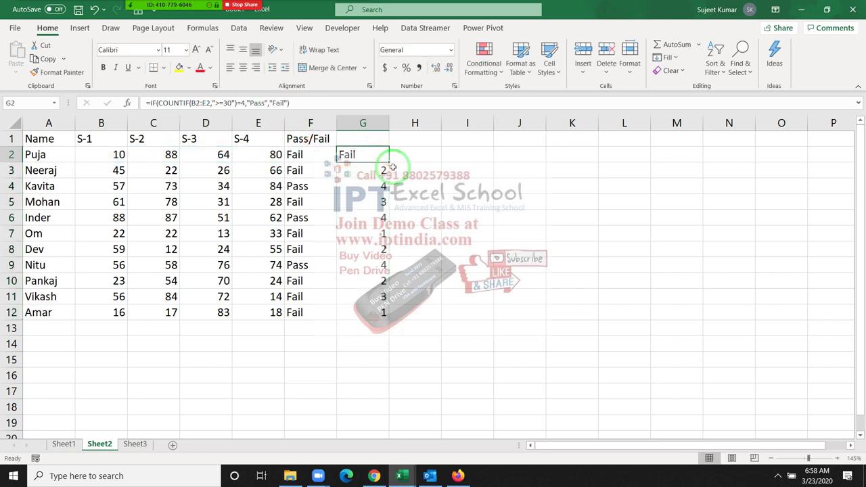
pyautogui.doubleClick(389, 163)
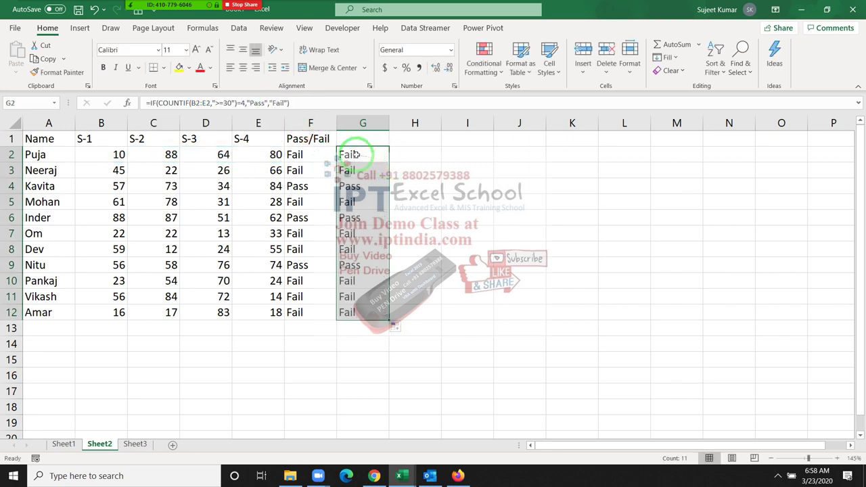
pyautogui.click(345, 154)
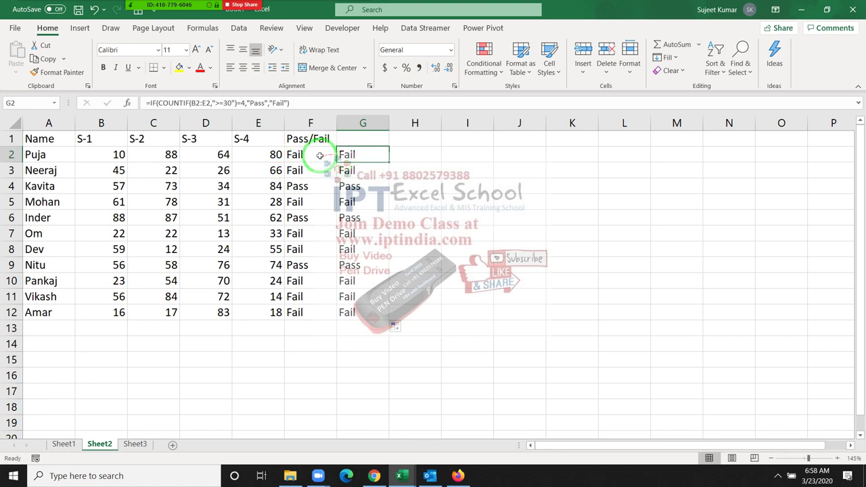
# Step: Review F2's AND formula and G2's COUNTIF formula side by side
pyautogui.click(319, 155)
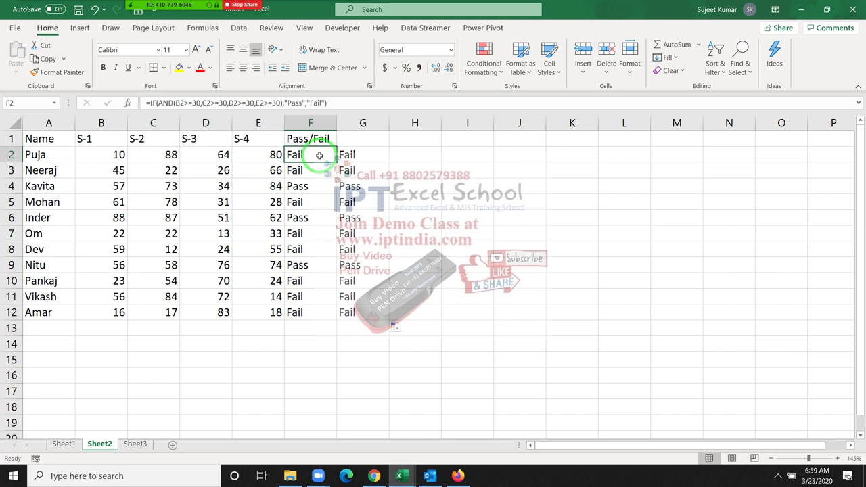
pyautogui.press('Right')
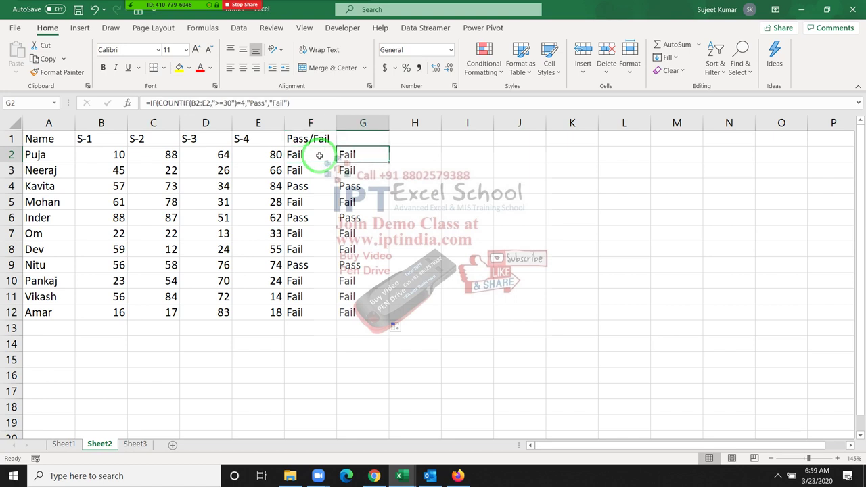
pyautogui.press('F2')
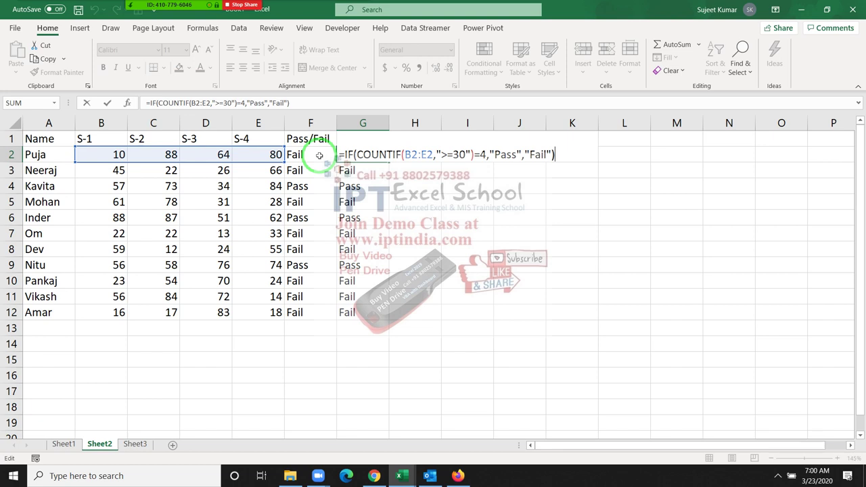
pyautogui.press('Return')
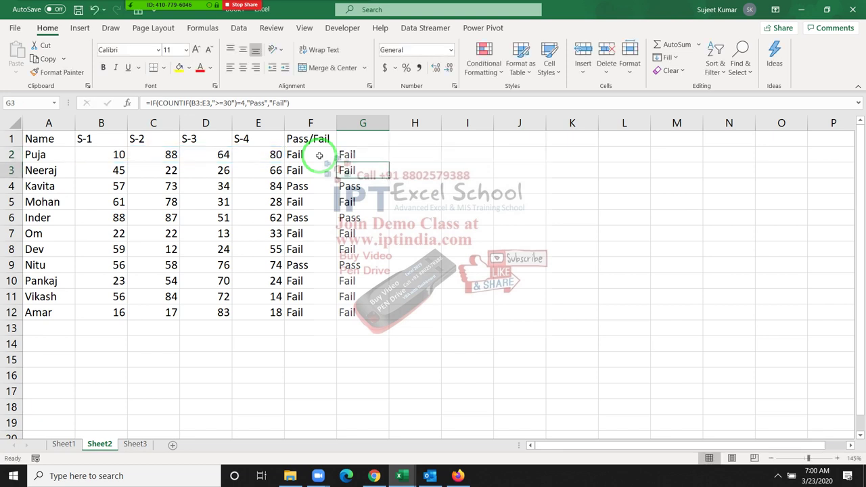
# Step: Reopen the F2 and G2 formulas to inspect the >=30 criteria, leaving both unchanged
pyautogui.click(319, 155)
pyautogui.doubleClick(320, 155)
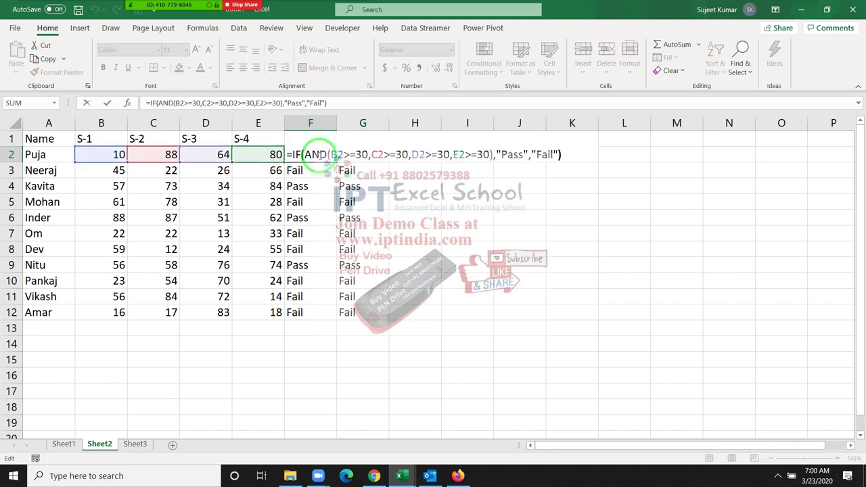
pyautogui.press('Left')
pyautogui.press('Left')
pyautogui.press('Left')
pyautogui.press('Escape')
pyautogui.press('Right')
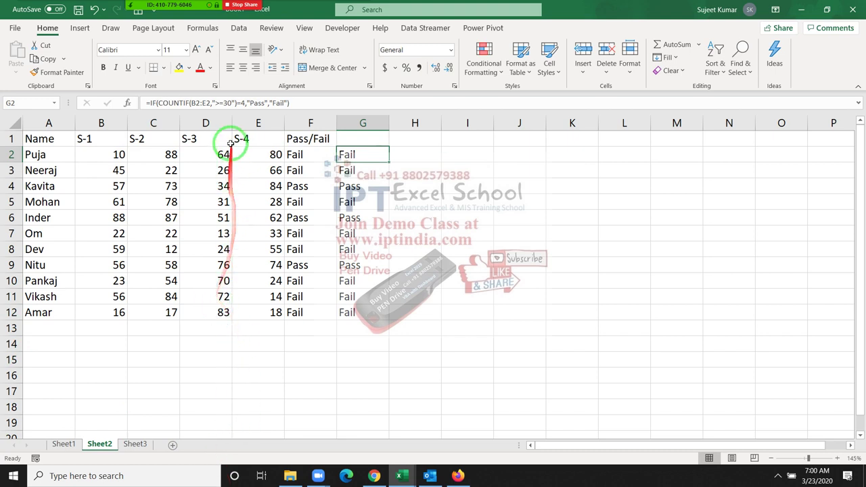
pyautogui.click(227, 103)
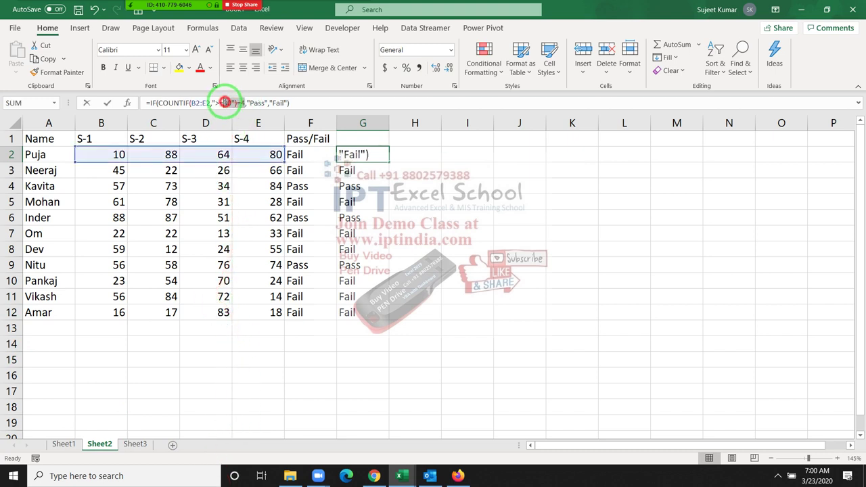
pyautogui.doubleClick(224, 102)
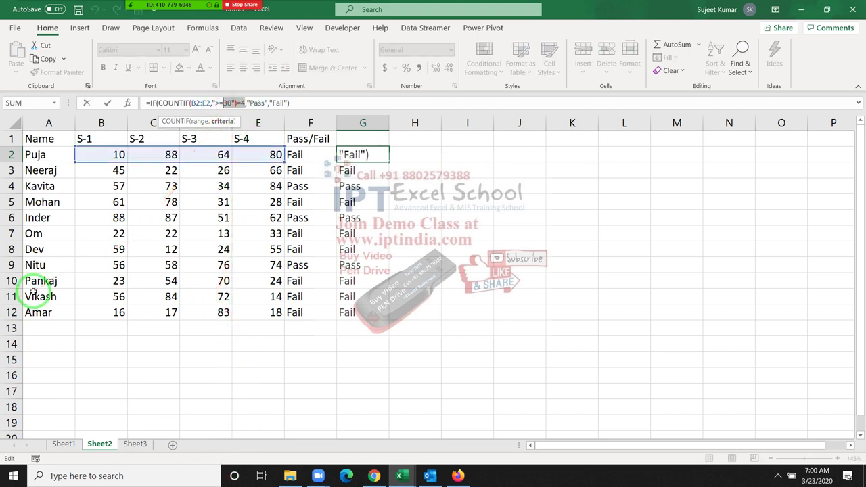
pyautogui.press('Escape')
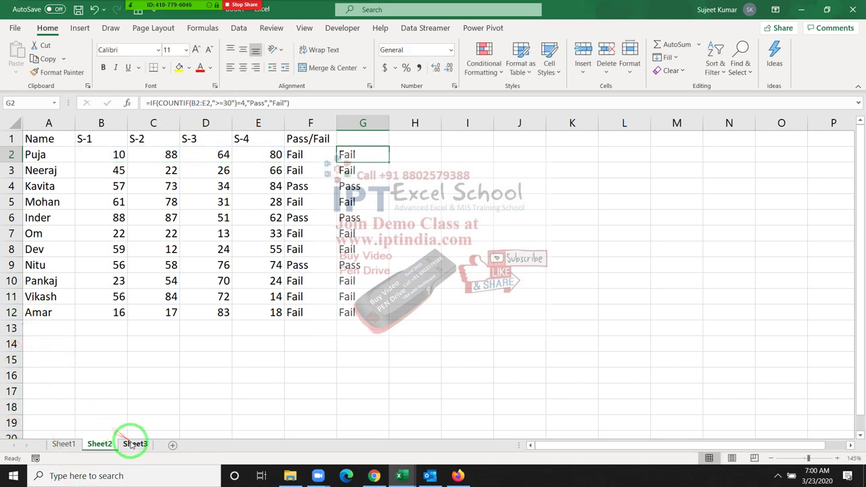
# Step: Return to Sheet2 and type the table label 'ID' in A17
pyautogui.click(134, 444)
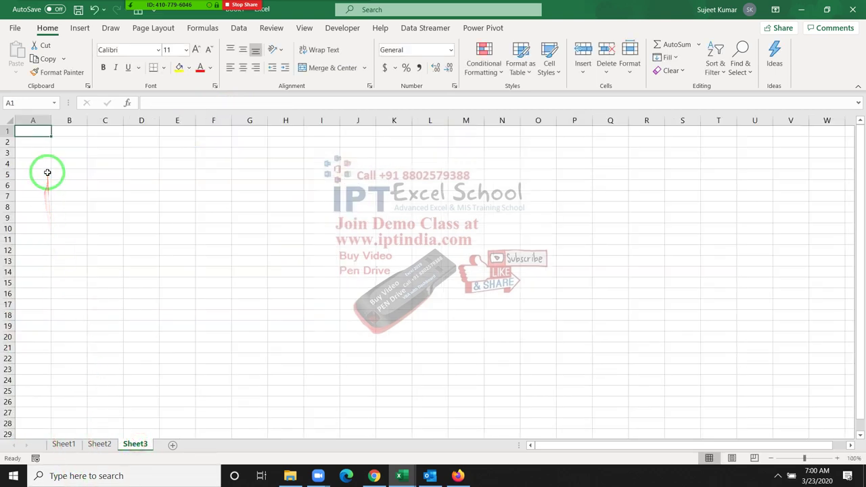
pyautogui.keyDown('ctrl'); pyautogui.scroll(4, 42, 170); pyautogui.keyUp('ctrl')
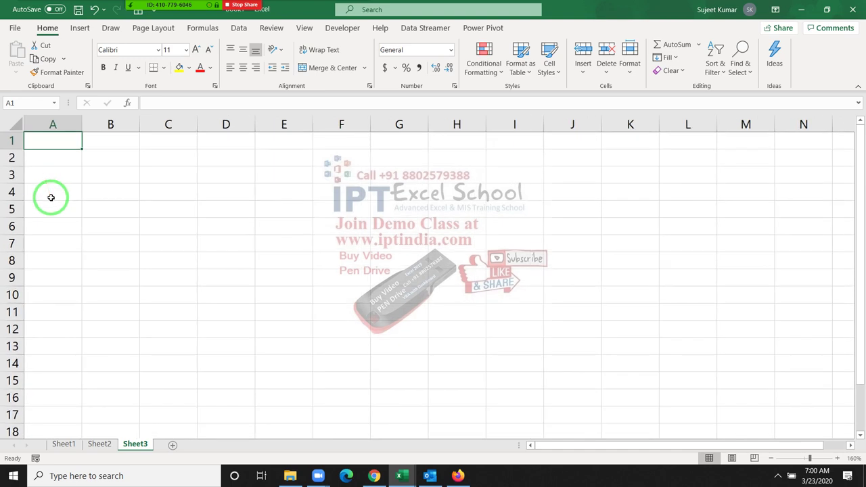
pyautogui.write('ID')
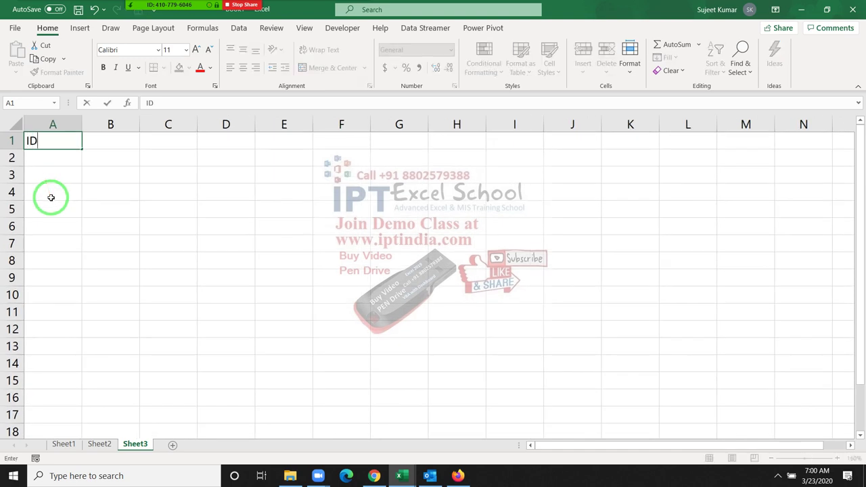
pyautogui.press('Escape')
pyautogui.click(100, 444)
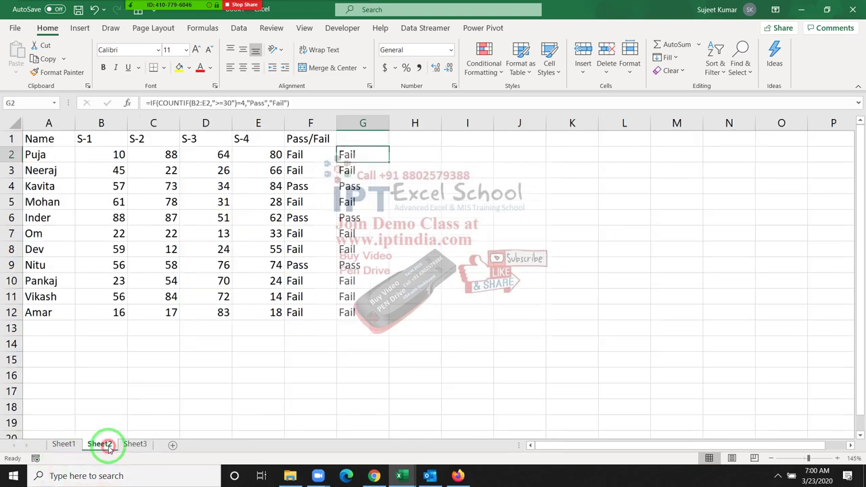
pyautogui.scroll(-1, 101, 406)
pyautogui.scroll(-1, 72, 332)
pyautogui.click(56, 291)
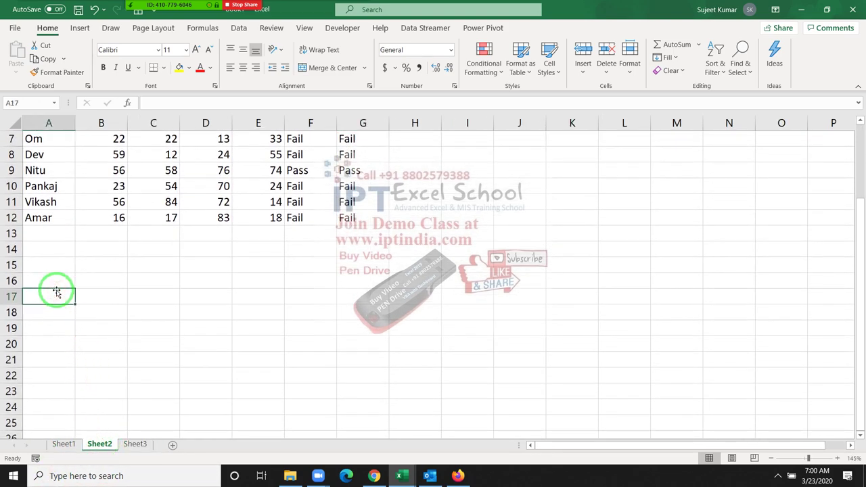
pyautogui.write('ID')
pyautogui.press('Return')
# Step: Enter headers Name, UID, PAN, DL, PASS and Voter across A18:F18
pyautogui.write('Name')
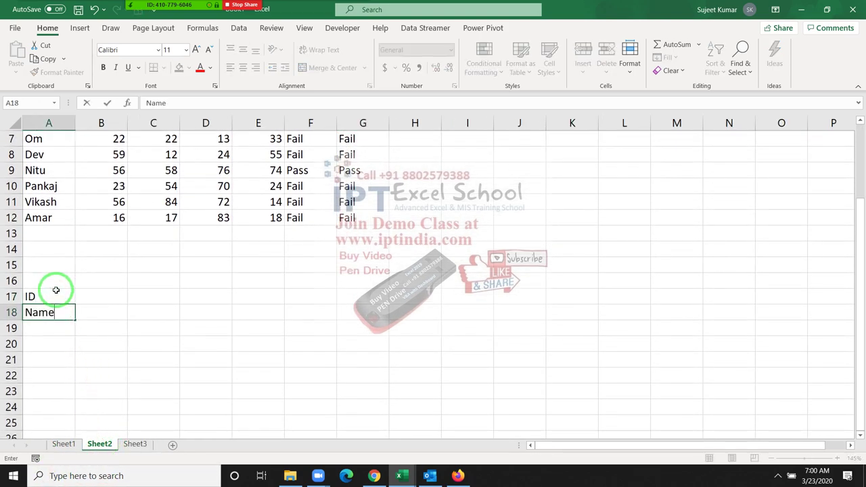
pyautogui.press('Tab')
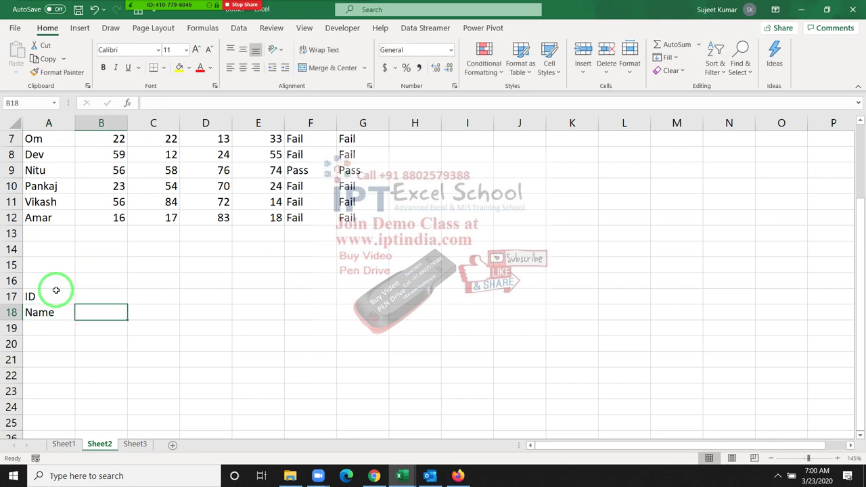
pyautogui.write('UID')
pyautogui.press('Tab')
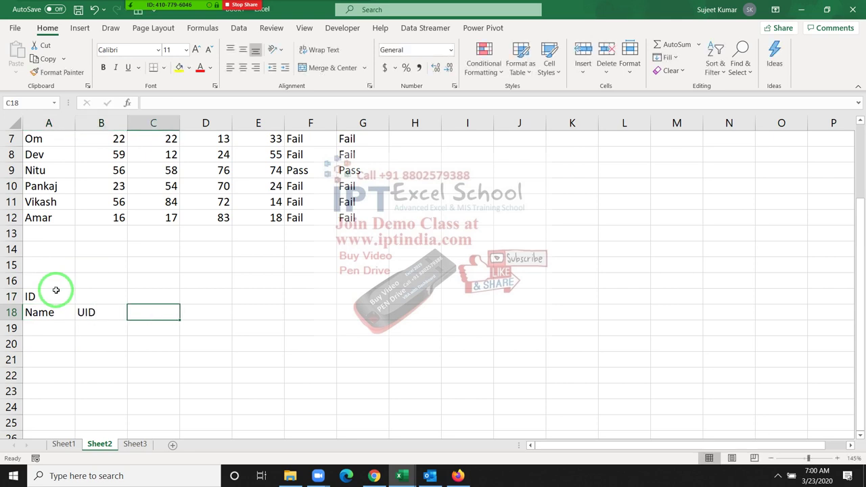
pyautogui.write('PAN')
pyautogui.press('Tab')
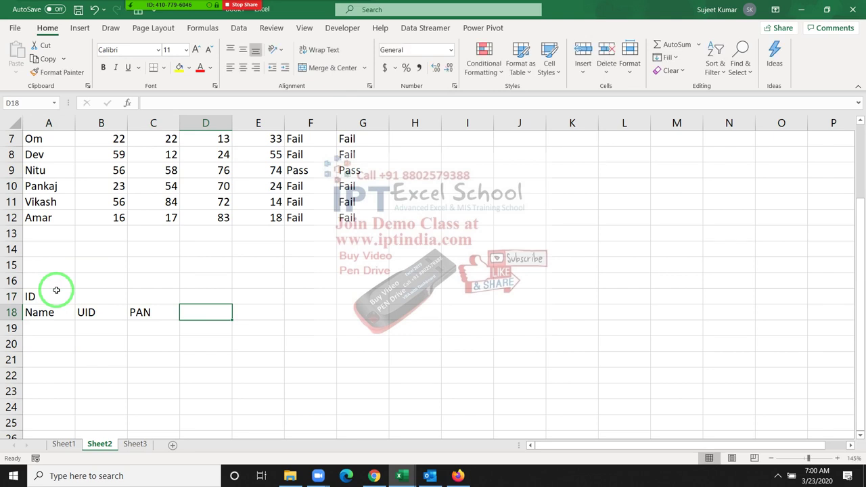
pyautogui.write('DL')
pyautogui.press('Tab')
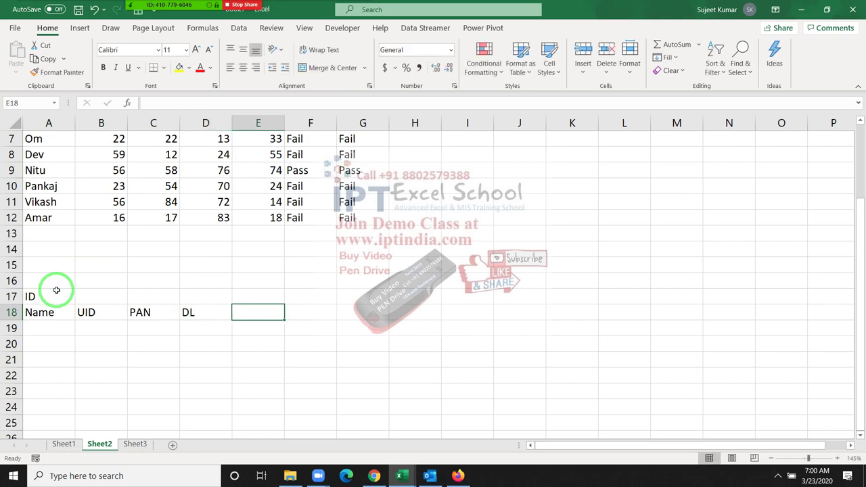
pyautogui.write('PASS')
pyautogui.press('Tab')
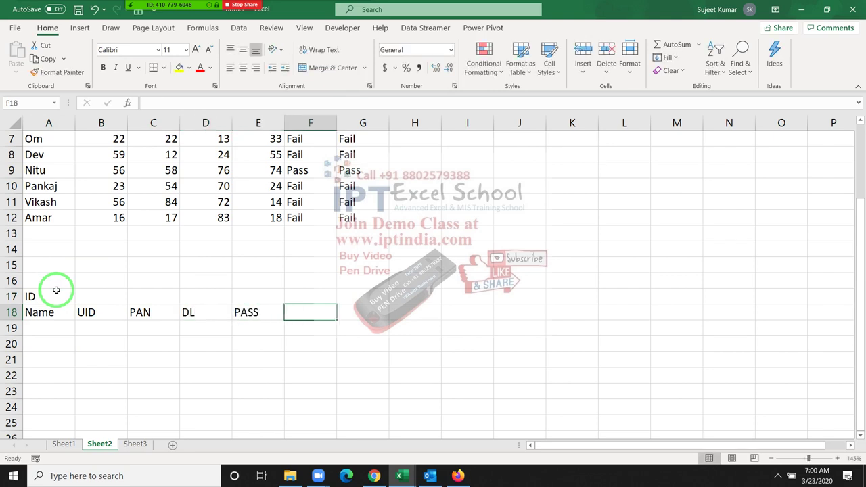
pyautogui.write('Voter')
pyautogui.press('Return')
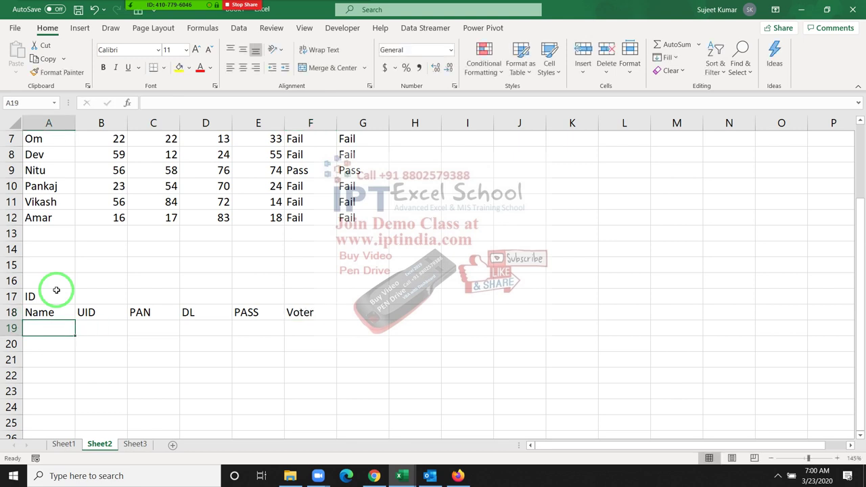
# Step: Add the 'Status' header in G18, correcting the typo
pyautogui.press('Up')
pyautogui.press('Right')
pyautogui.press('Right')
pyautogui.press('Right')
pyautogui.press('Right')
pyautogui.press('Right')
pyautogui.press('Right')
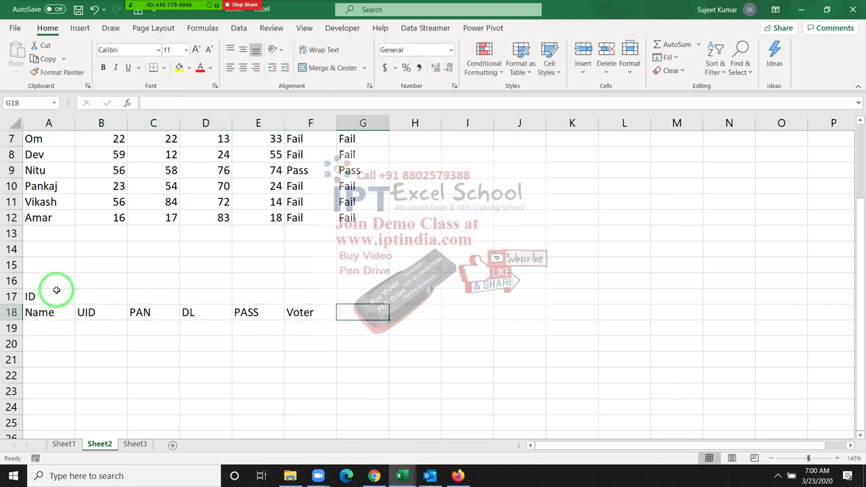
pyautogui.write('Stau')
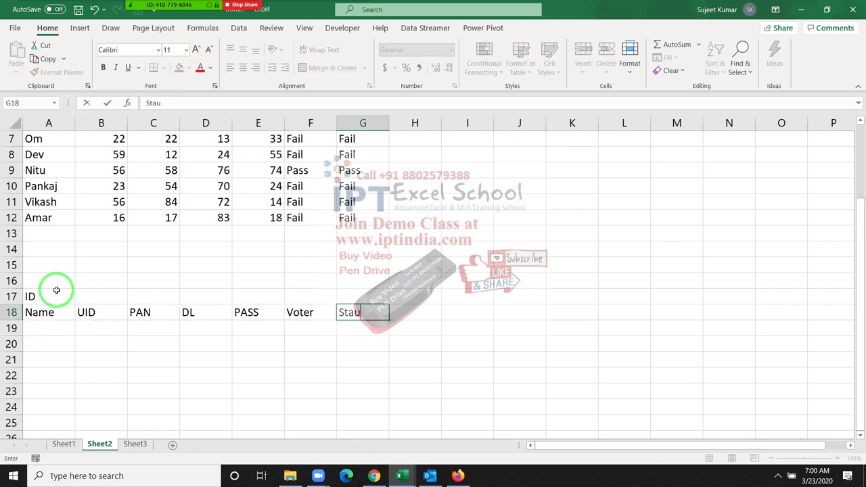
pyautogui.write('s')
pyautogui.press('BackSpace')
pyautogui.press('BackSpace')
pyautogui.write('t')
pyautogui.write('us')
pyautogui.press('Return')
pyautogui.press('Left')
# Step: Enter the two people's names in A19 and A20
pyautogui.press('Left')
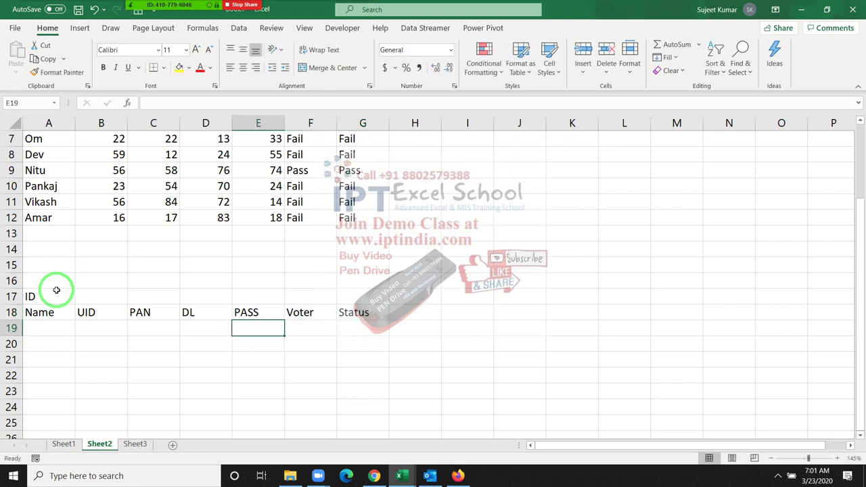
pyautogui.press('Left')
pyautogui.press('Left')
pyautogui.press('Left')
pyautogui.press('Left')
pyautogui.write('Pu')
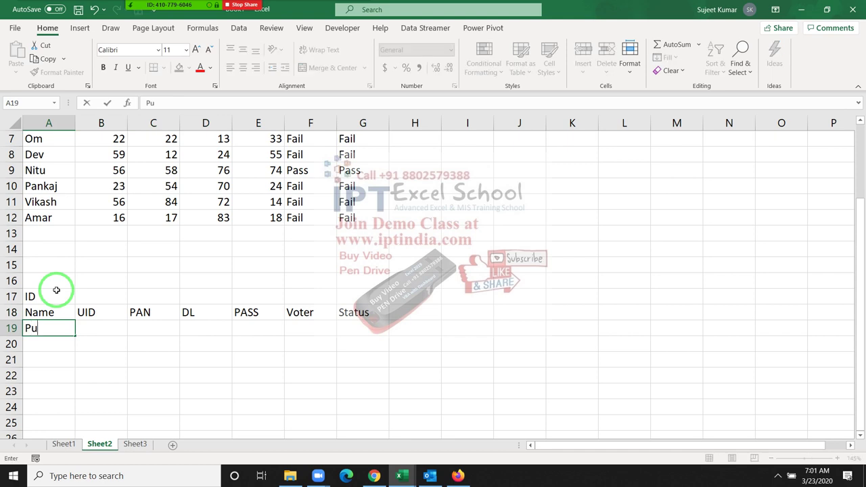
pyautogui.write('ja')
pyautogui.press('Return')
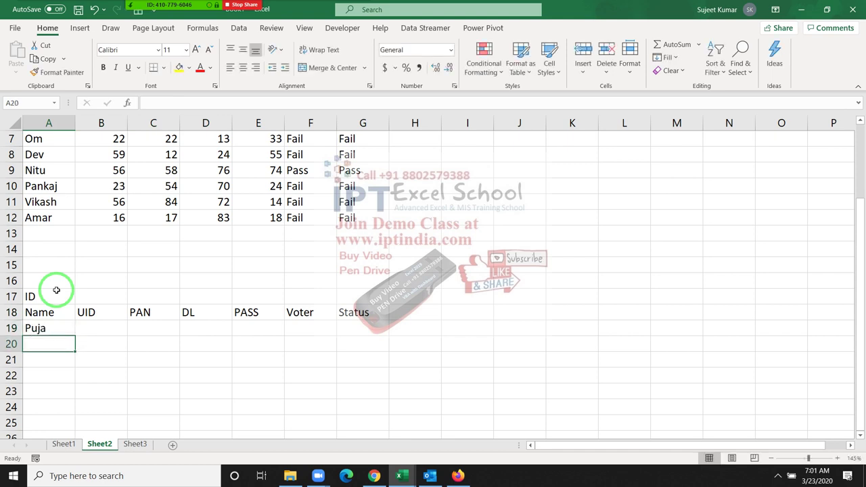
pyautogui.write('Neera')
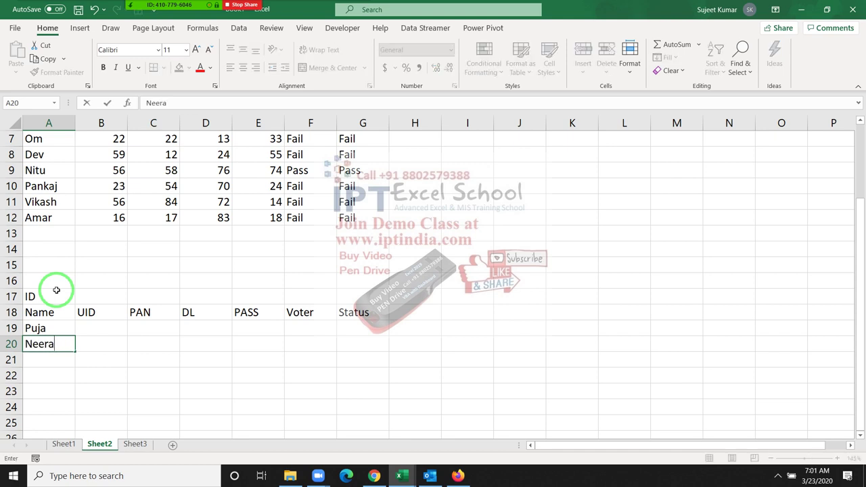
pyautogui.write('j')
pyautogui.press('Up')
# Step: Mark Y under UID for the first person and under PAN and Voter for the second
pyautogui.press('Right')
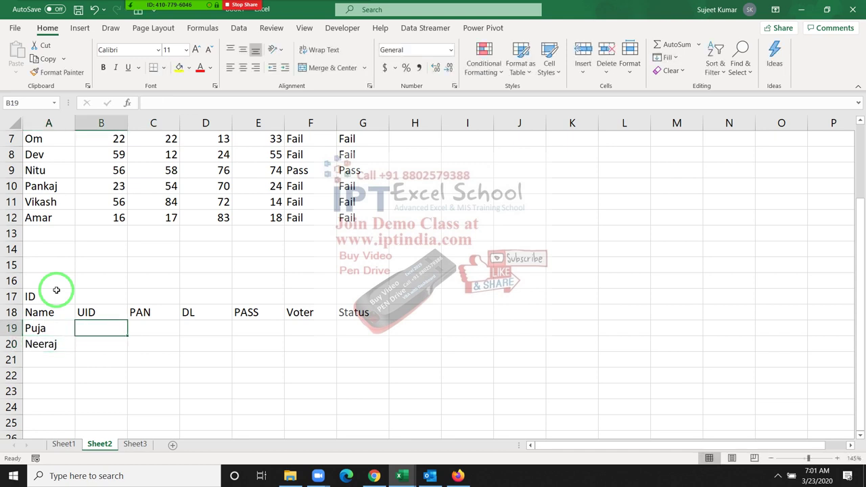
pyautogui.write('Y')
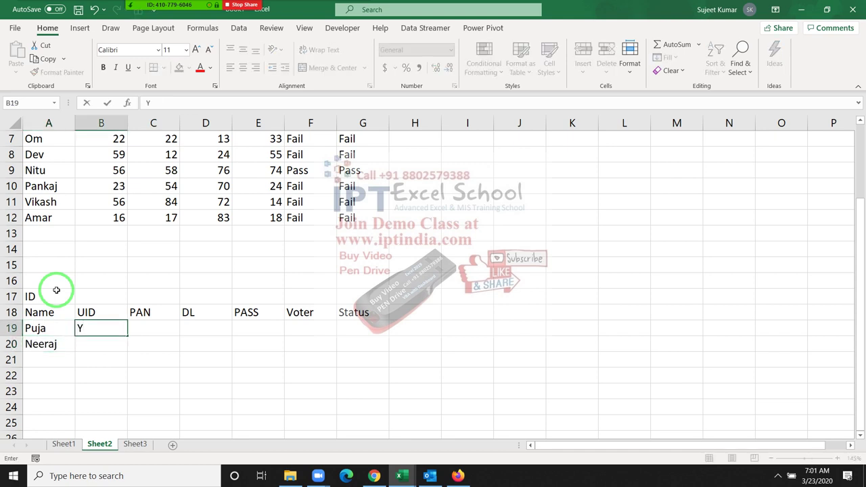
pyautogui.press('Return')
pyautogui.press('Right')
pyautogui.press('Left')
pyautogui.press('Right')
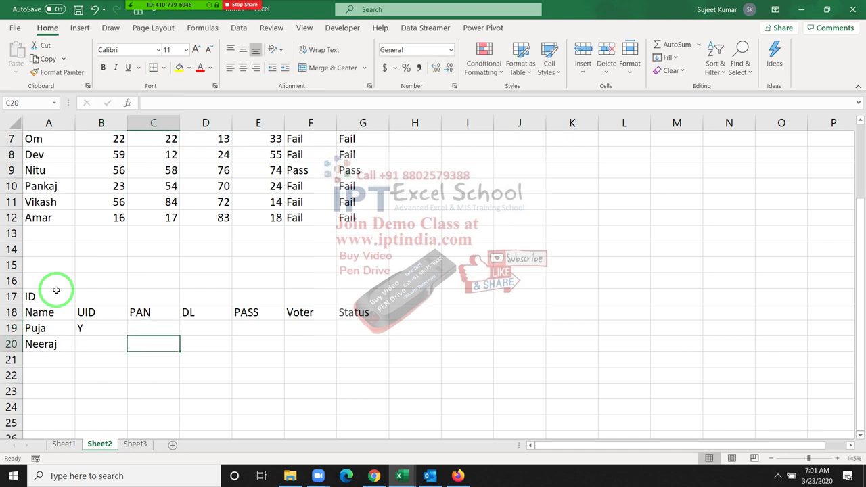
pyautogui.write('Y')
pyautogui.press('Right')
pyautogui.press('Right')
pyautogui.press('Right')
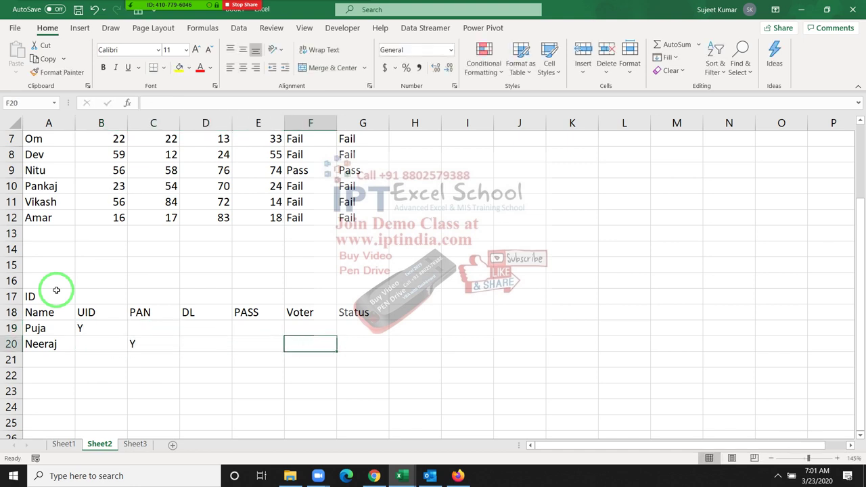
pyautogui.write('Y')
pyautogui.press('Return')
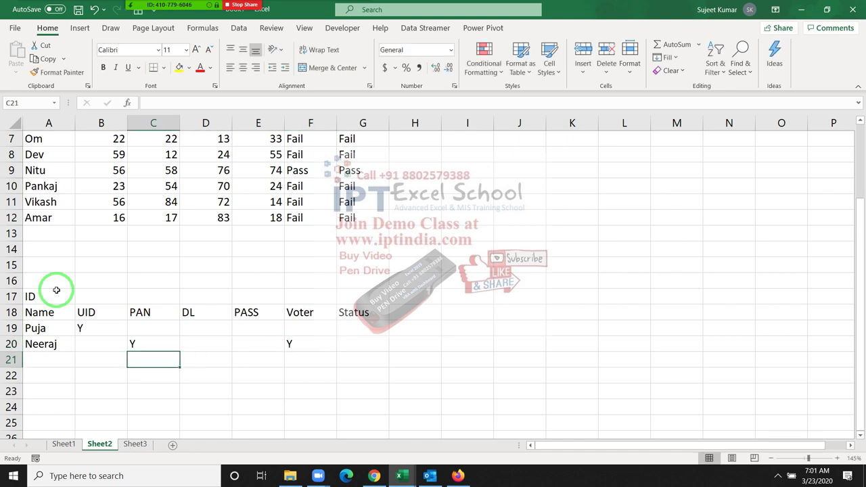
pyautogui.press('Up')
pyautogui.press('Up')
pyautogui.press('Left')
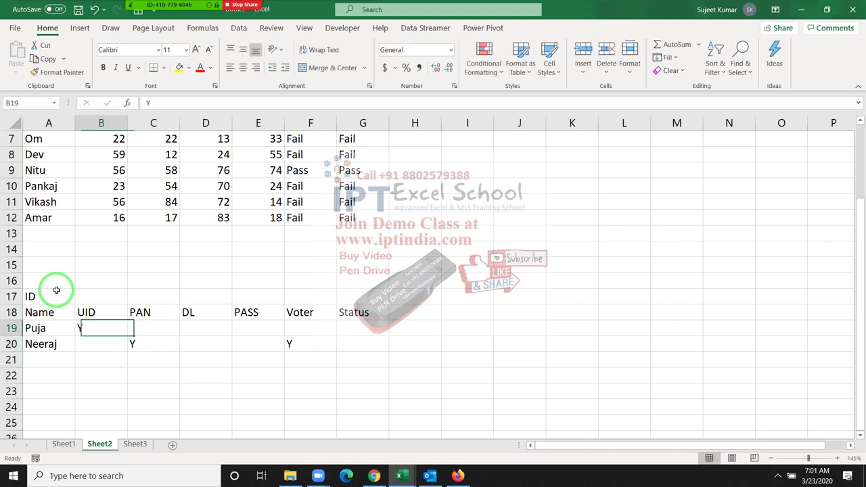
pyautogui.press('Right')
pyautogui.press('Right')
pyautogui.press('Right')
pyautogui.press('Right')
pyautogui.press('Right')
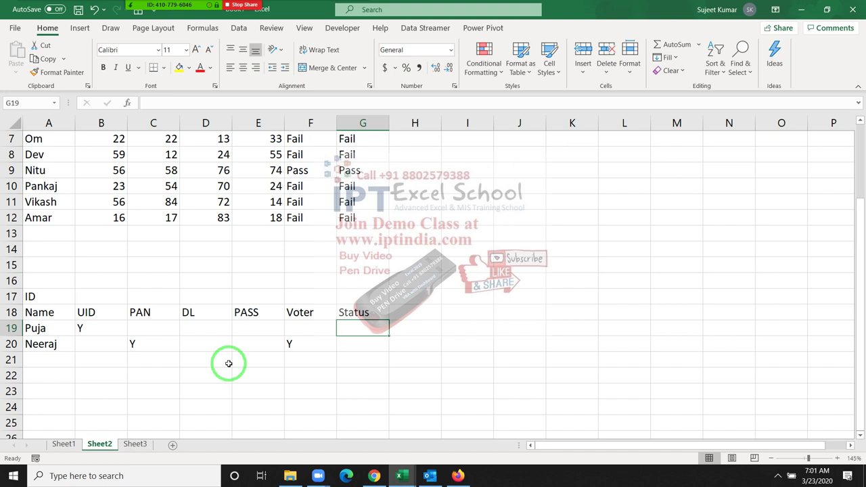
# Step: Enter =OR(B19="y",C19="y",D19="y",E19="y",F19="y") in G19 to check each ID column for Y
pyautogui.write('=')
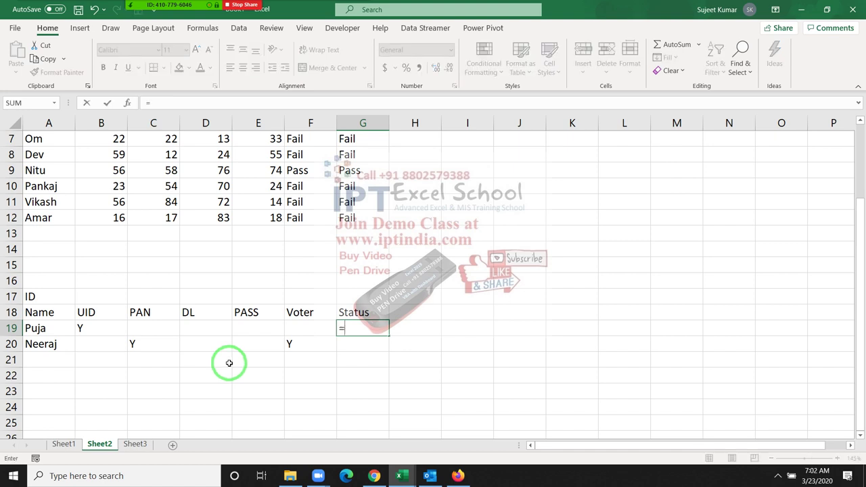
pyautogui.write('or')
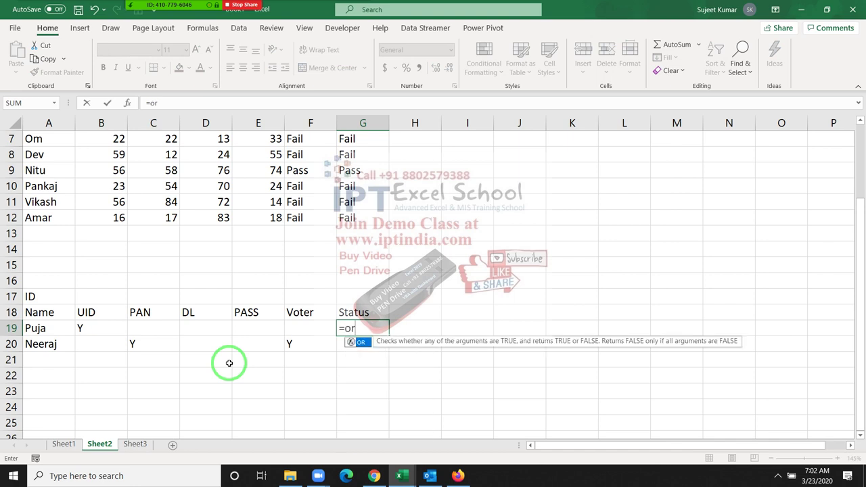
pyautogui.press('Tab')
pyautogui.press('Left')
pyautogui.press('Left')
pyautogui.press('Left')
pyautogui.press('Left')
pyautogui.press('Left')
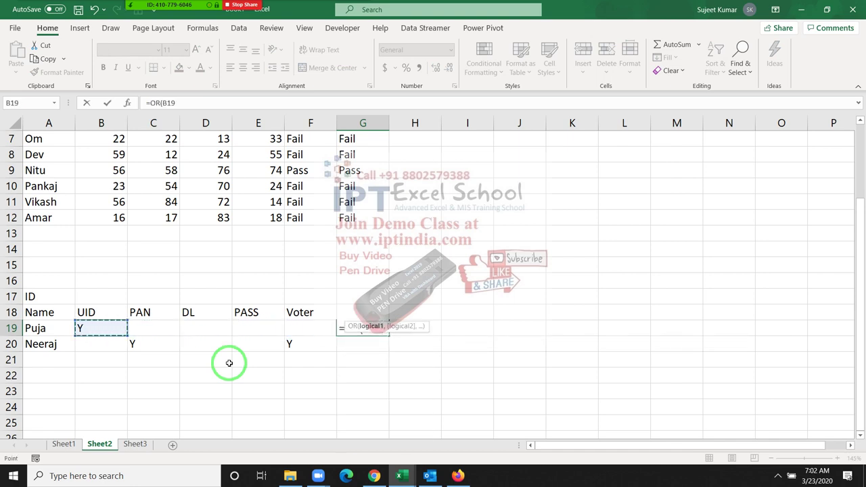
pyautogui.write('="y')
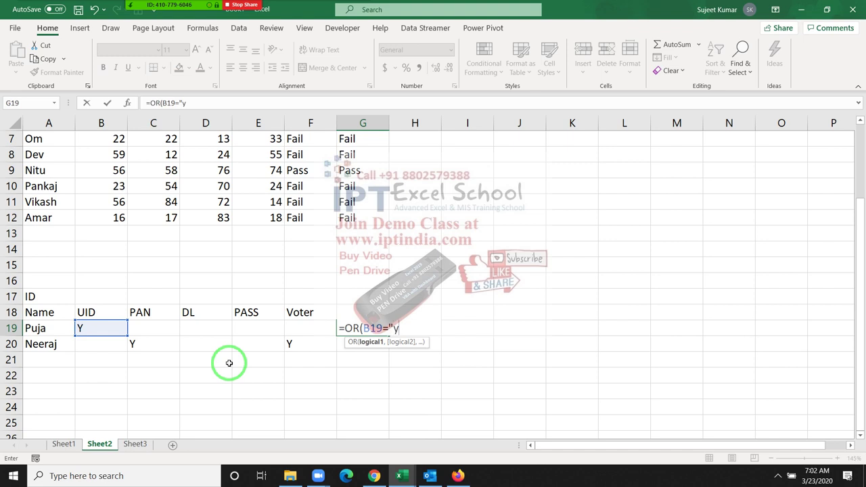
pyautogui.write('",')
pyautogui.press('Left')
pyautogui.press('Left')
pyautogui.press('Left')
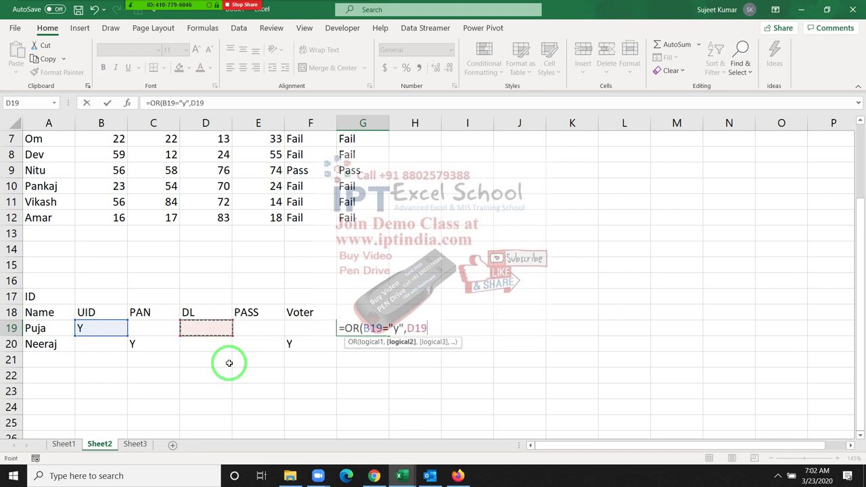
pyautogui.press('Left')
pyautogui.write('="y')
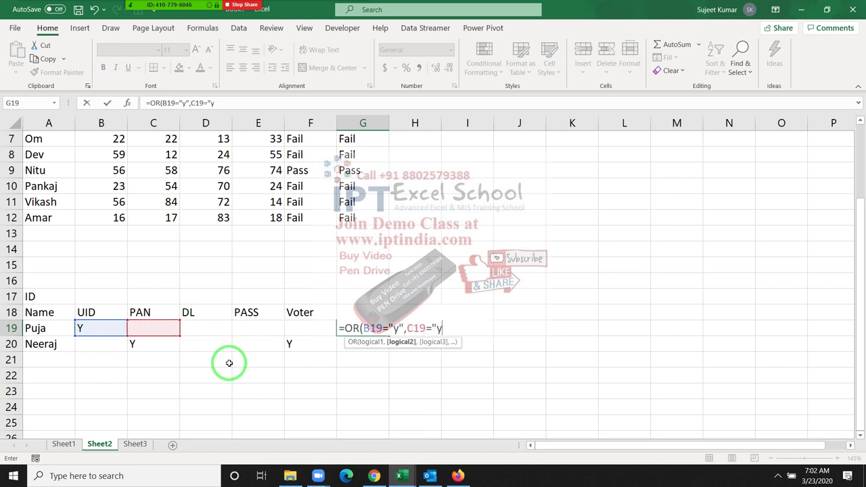
pyautogui.write('"')
pyautogui.write(',')
pyautogui.press('Left')
pyautogui.press('Left')
pyautogui.press('Left')
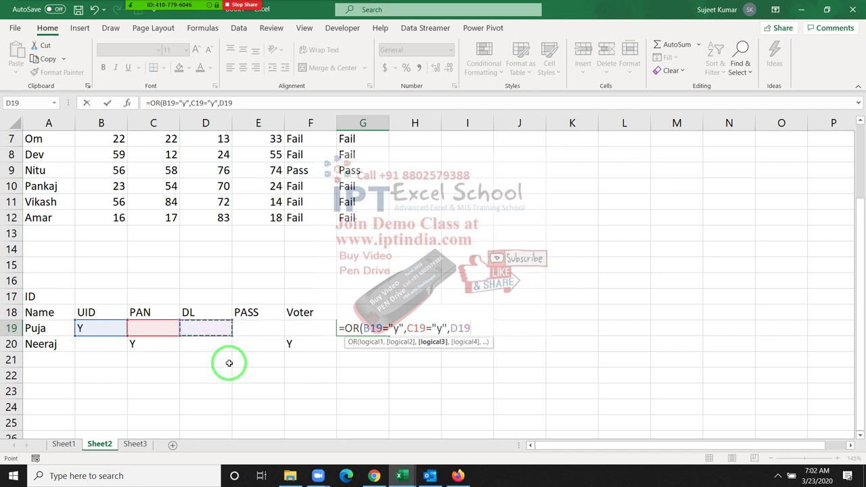
pyautogui.write('="y"')
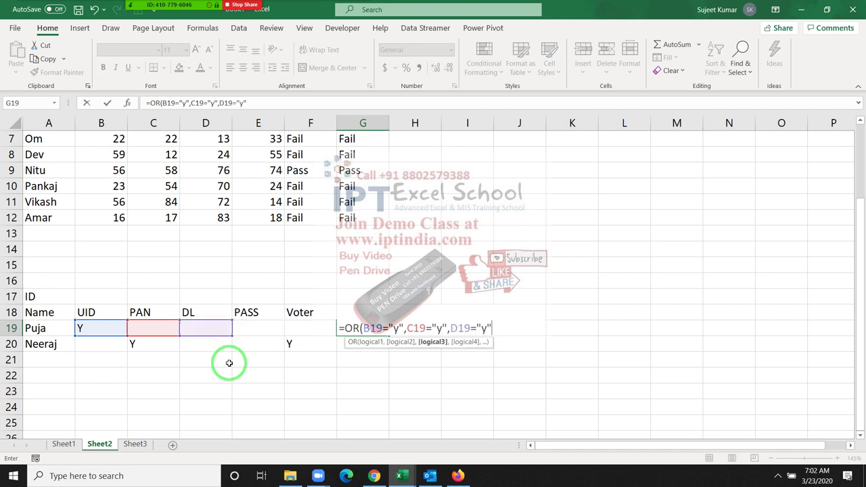
pyautogui.write(',')
pyautogui.press('Left')
pyautogui.press('Left')
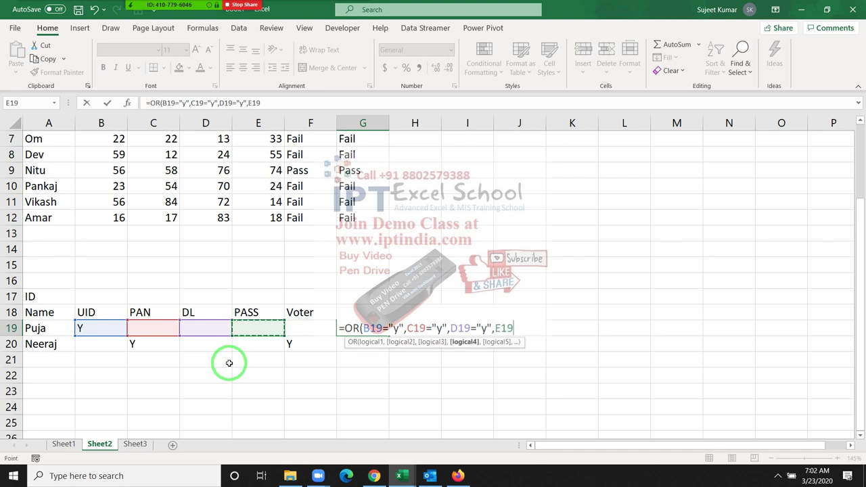
pyautogui.write('="y"')
pyautogui.write(',')
pyautogui.press('Left')
pyautogui.write('=')
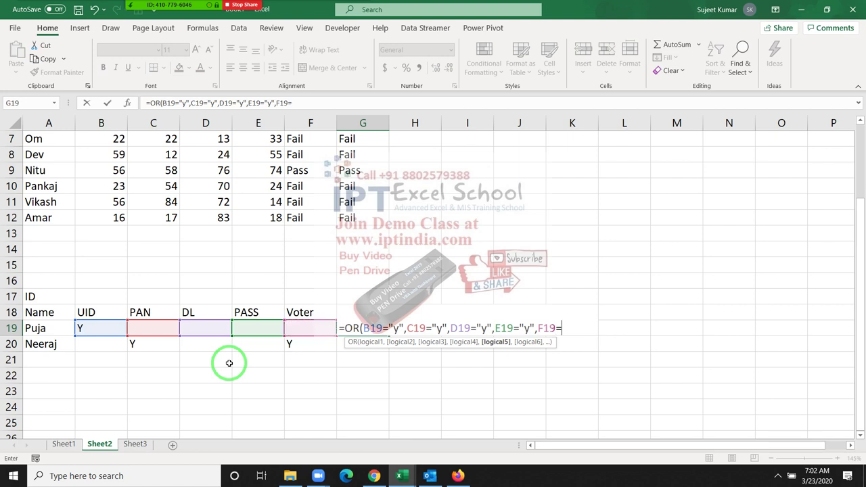
pyautogui.write('"y')
pyautogui.write('"y')
pyautogui.press('Return')
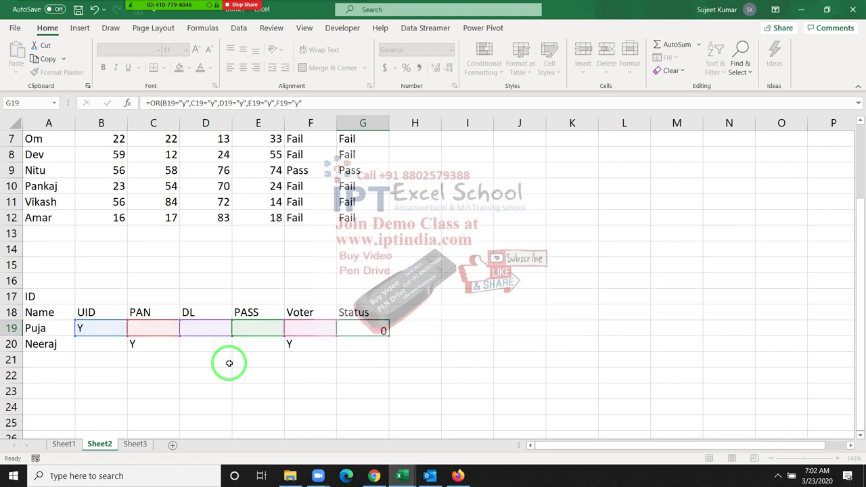
# Step: Fill the OR formula down to G20 and clear the UID Y in B19
pyautogui.press('Up')
pyautogui.hotkey('shift', 'Down')
pyautogui.hotkey('ctrl', 'd')
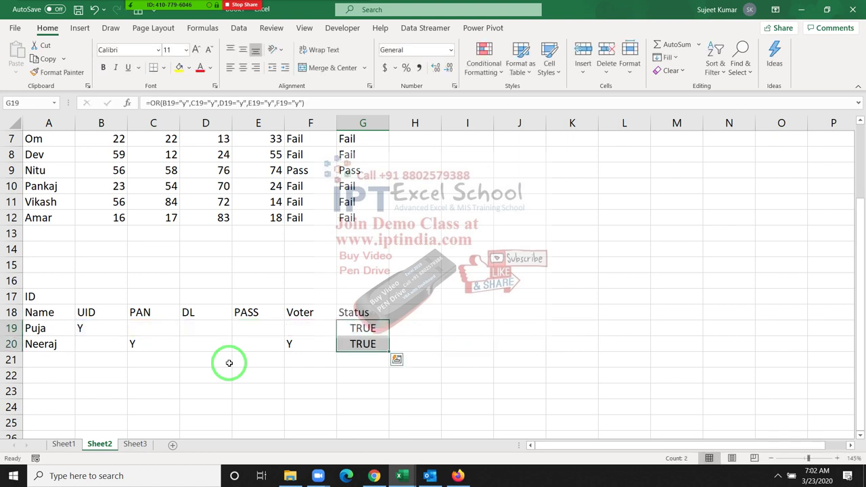
pyautogui.press('Up')
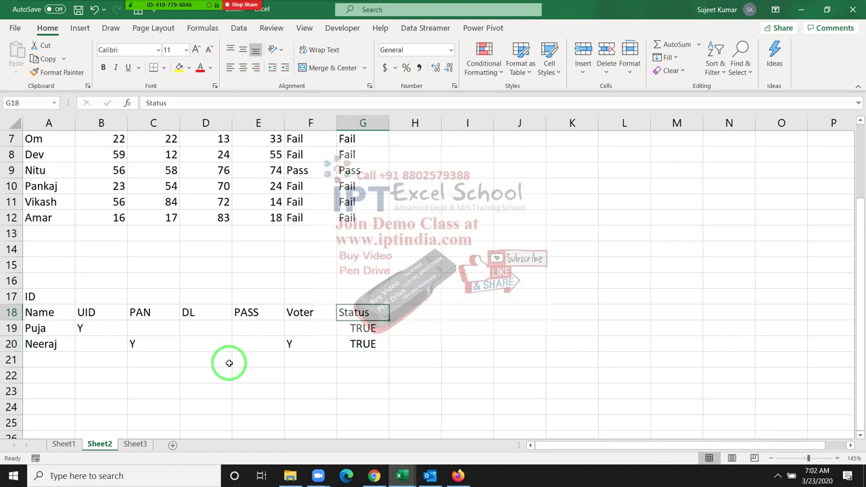
pyautogui.press('Down')
pyautogui.press('Down')
pyautogui.press('Left')
pyautogui.press('Left')
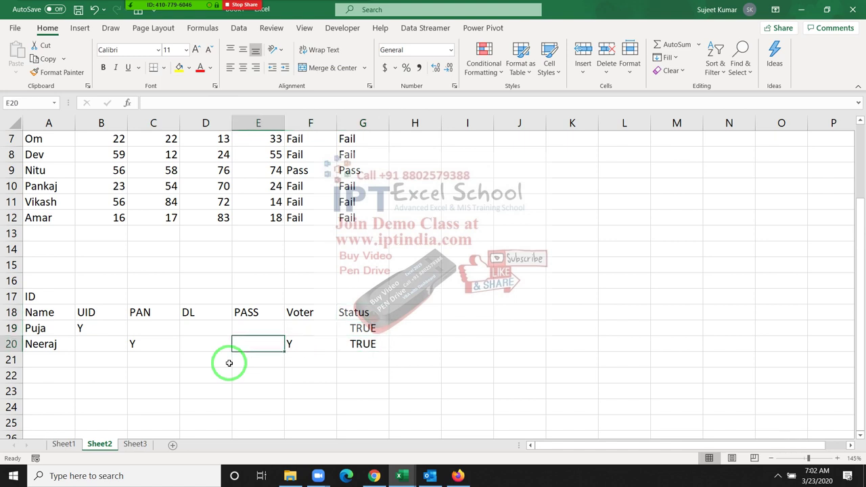
pyautogui.press('Left')
pyautogui.press('Left')
pyautogui.press('Left')
pyautogui.press('Up')
pyautogui.press('Delete')
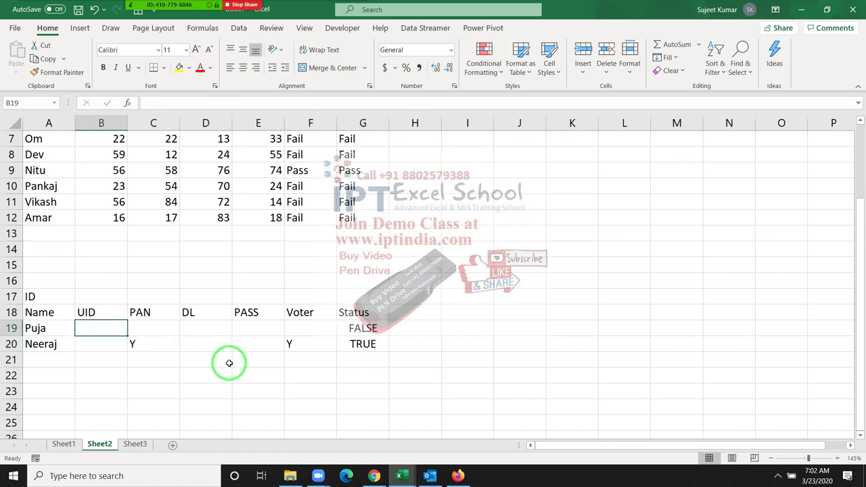
pyautogui.press('Right')
pyautogui.press('Right')
pyautogui.press('Right')
pyautogui.press('Right')
pyautogui.press('Right')
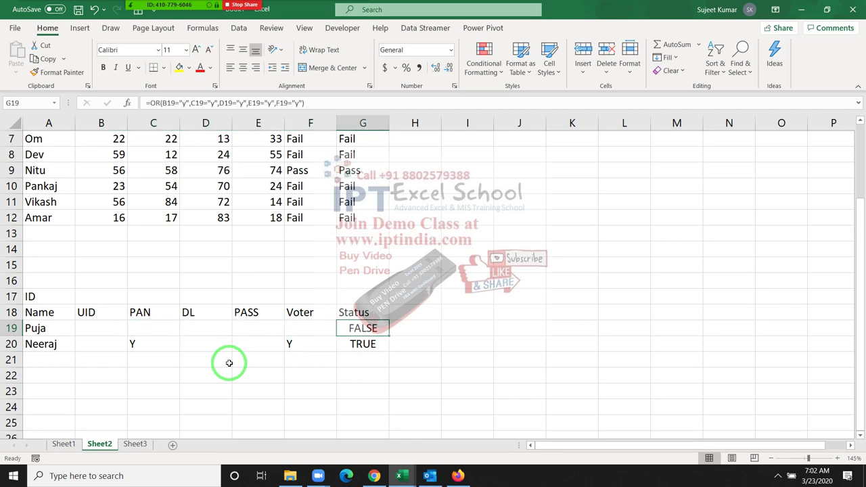
pyautogui.scroll(-1, 198, 368)
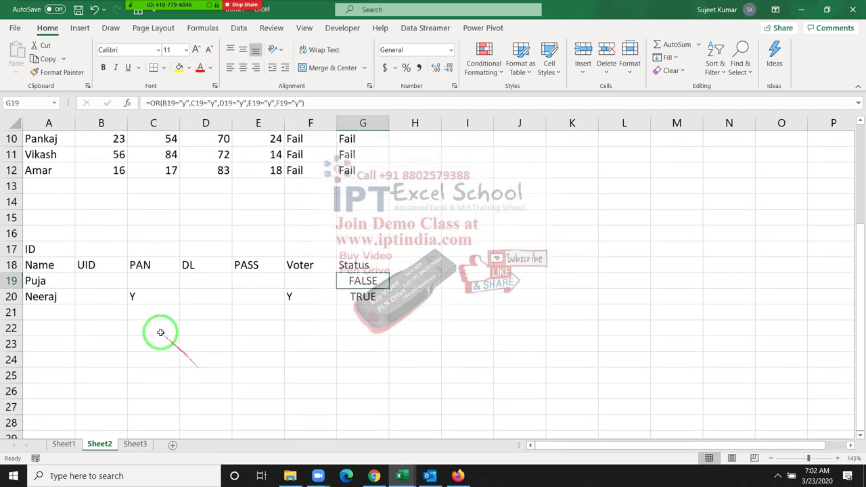
# Step: Fill the PAN header C18 with yellow and select the neighbouring ID headers
pyautogui.click(130, 268)
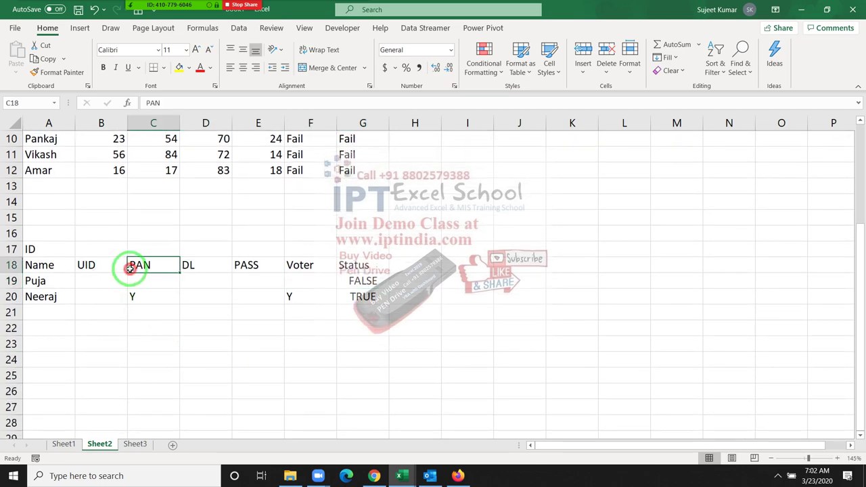
pyautogui.click(180, 68)
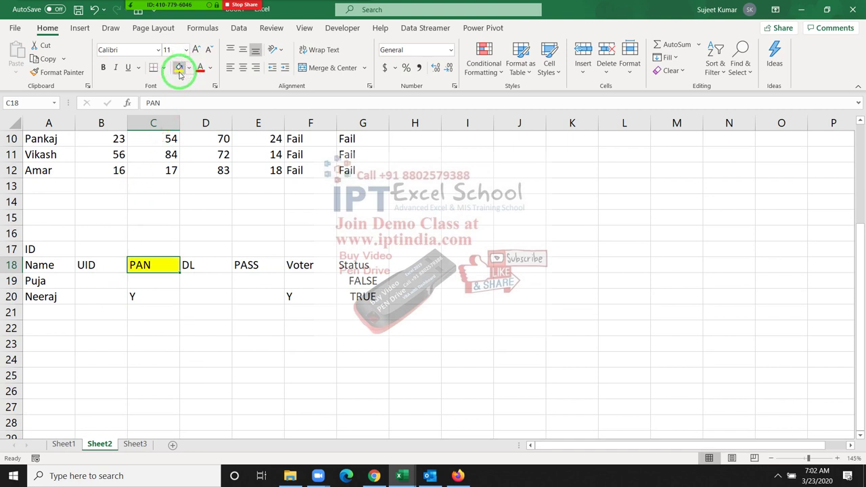
pyautogui.click(103, 266)
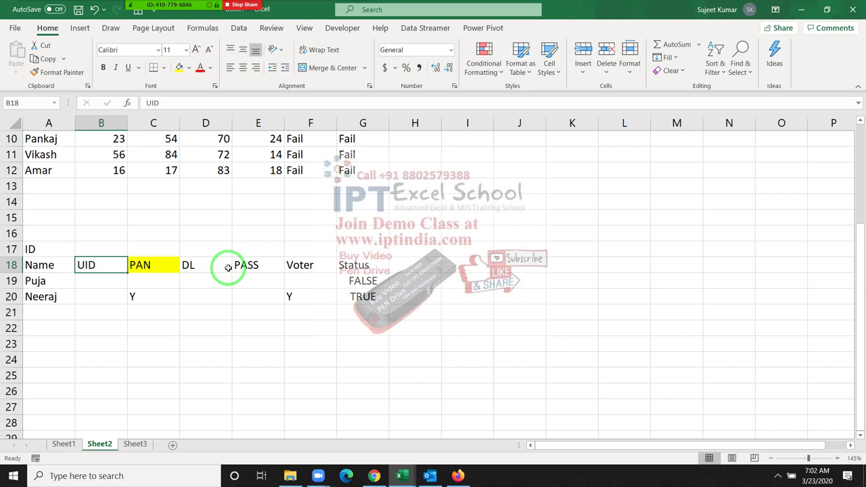
pyautogui.click(170, 266)
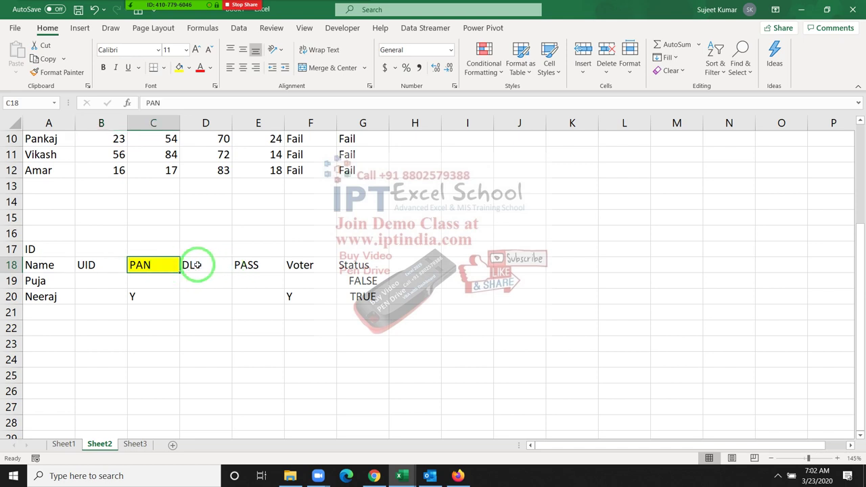
pyautogui.moveTo(197, 265); pyautogui.dragTo(276, 266)
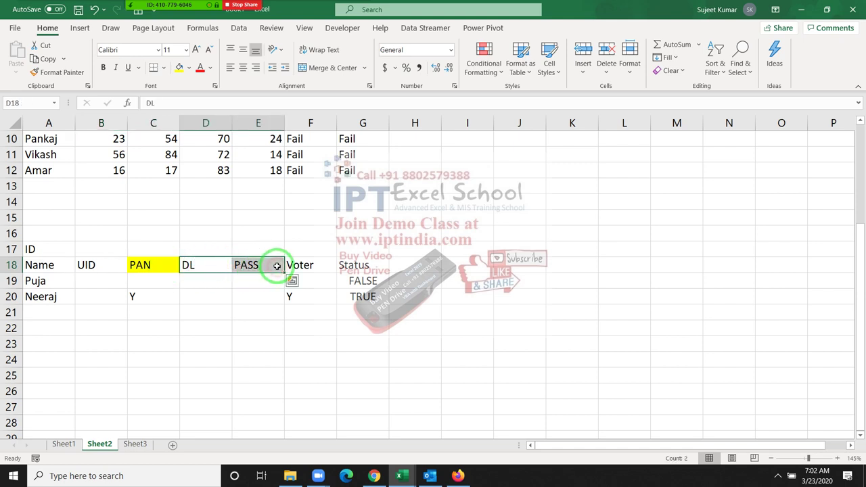
# Step: Start H19's formula as =AND(C19="y",OR( to require PAN as Y
pyautogui.click(417, 280)
pyautogui.write('=')
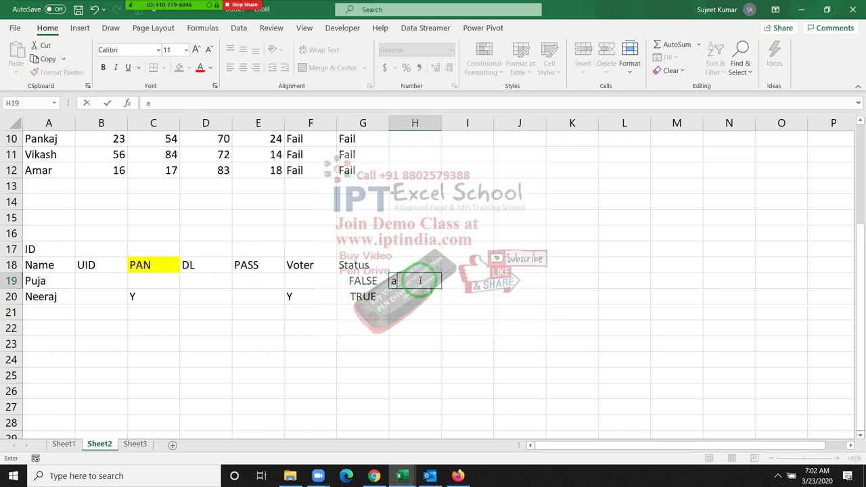
pyautogui.write('i')
pyautogui.press('BackSpace')
pyautogui.press('BackSpace')
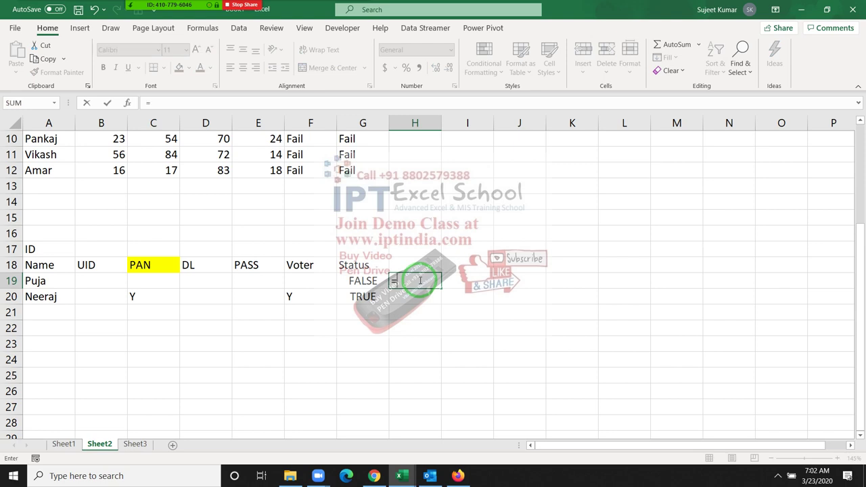
pyautogui.write('=and')
pyautogui.press('Tab')
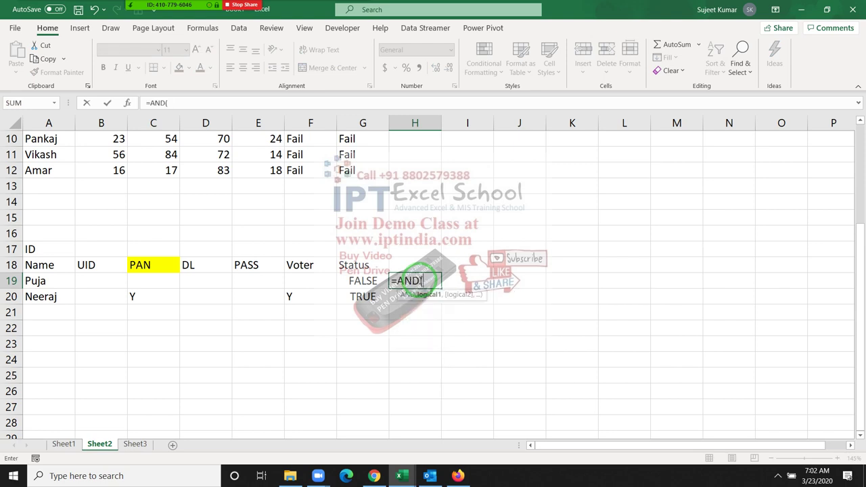
pyautogui.click(172, 281)
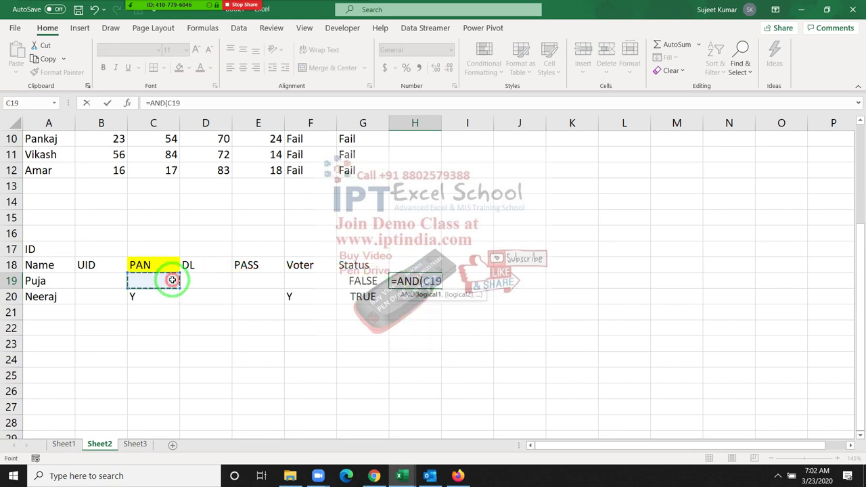
pyautogui.write('="y')
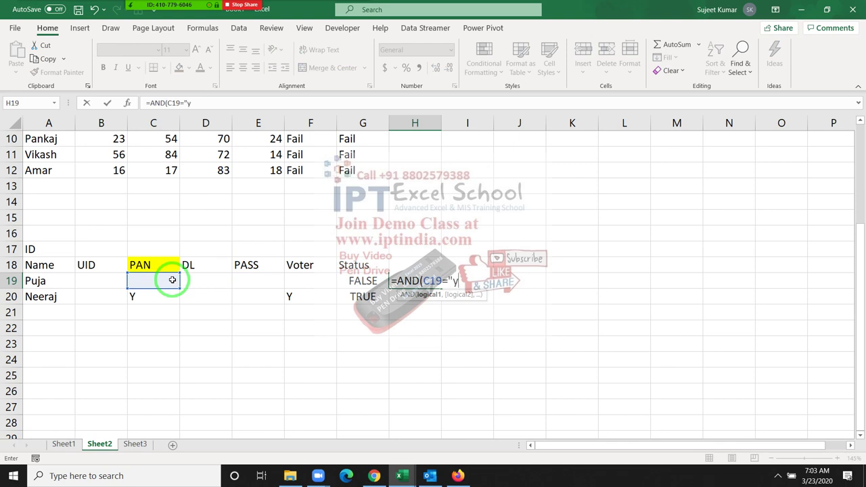
pyautogui.write('",')
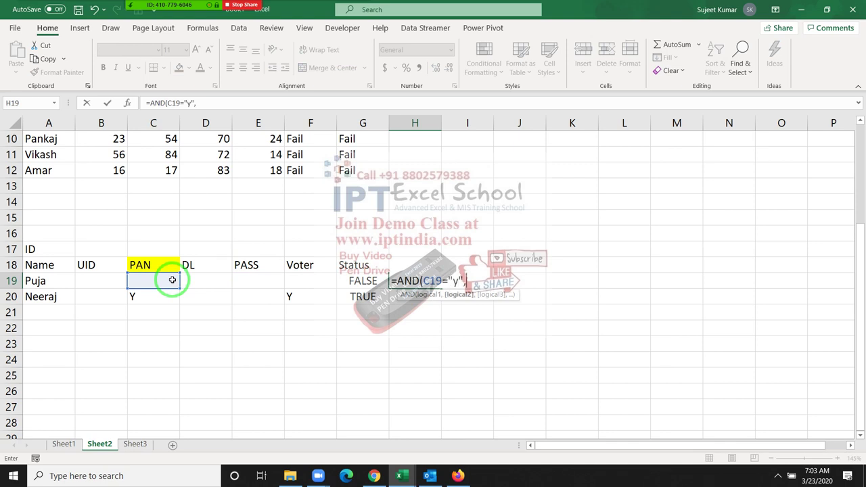
pyautogui.write('or')
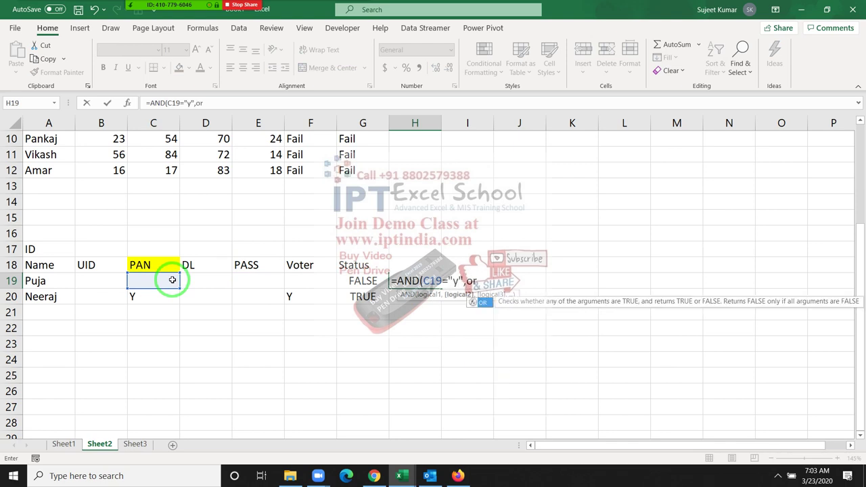
pyautogui.press('Tab')
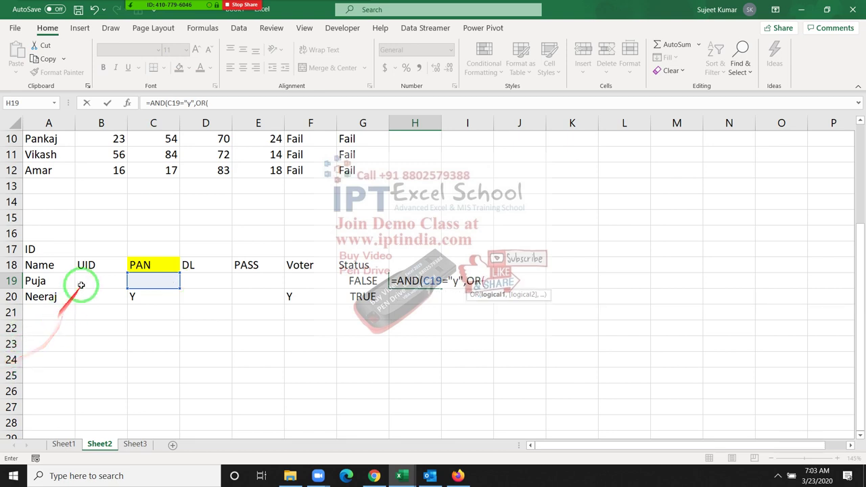
# Step: Complete the nested OR with B19, D19, E19 and F19 each equal to "y" and commit
pyautogui.click(84, 281)
pyautogui.write('="y')
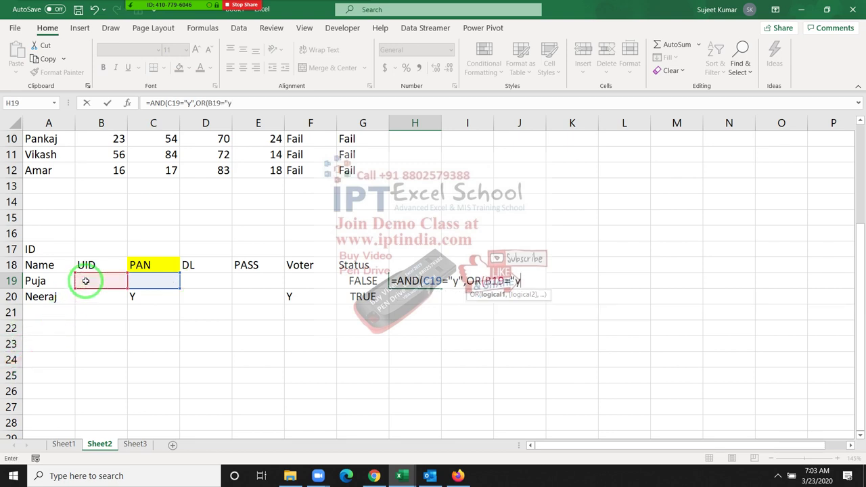
pyautogui.write('",')
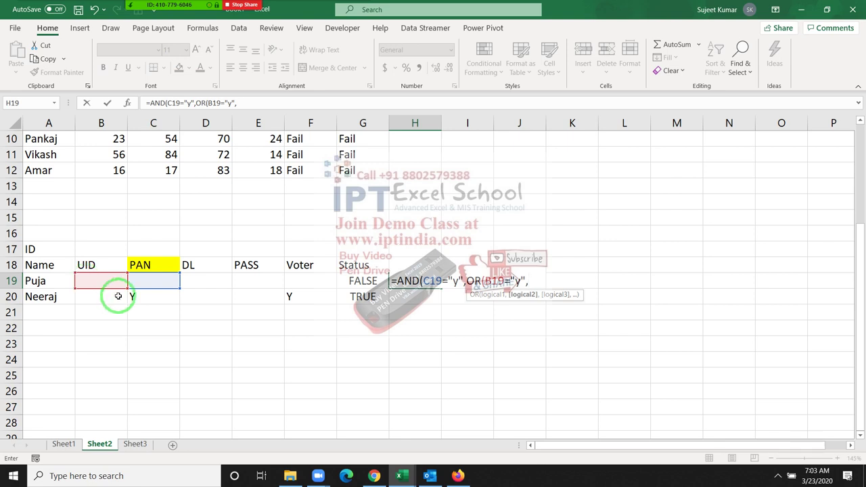
pyautogui.click(219, 287)
pyautogui.write('="y')
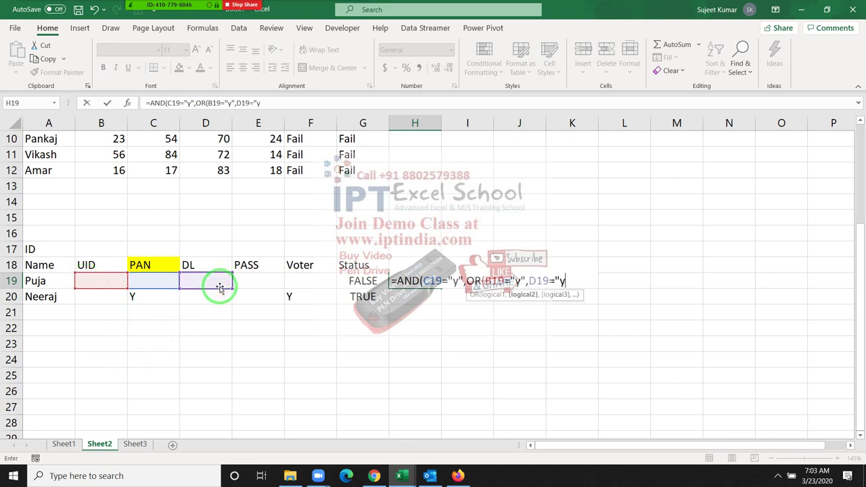
pyautogui.write('",')
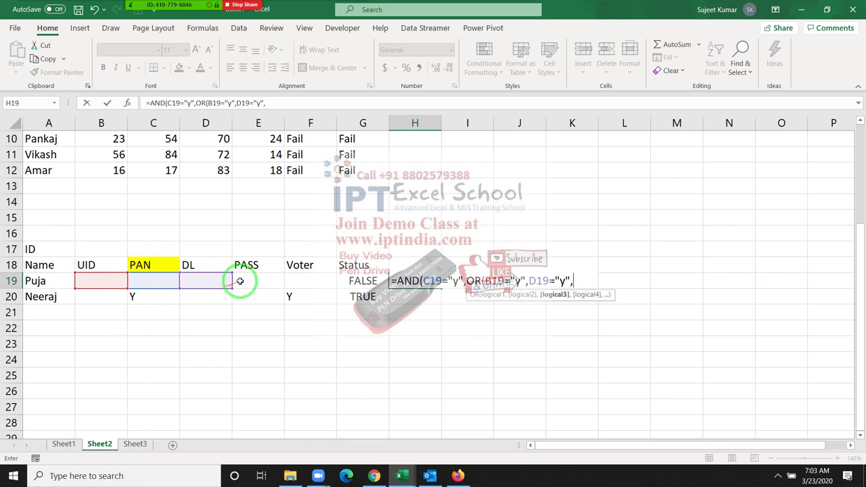
pyautogui.click(243, 280)
pyautogui.write('="y')
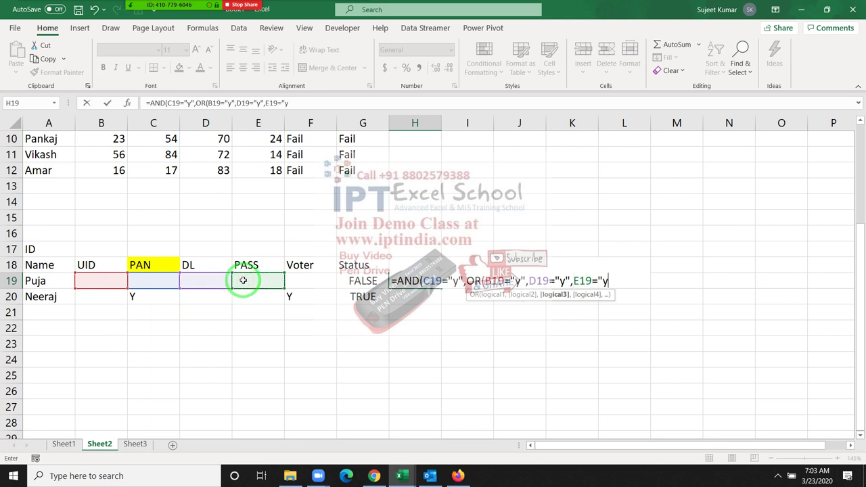
pyautogui.write('"m')
pyautogui.press('BackSpace')
pyautogui.write(',')
pyautogui.click(309, 282)
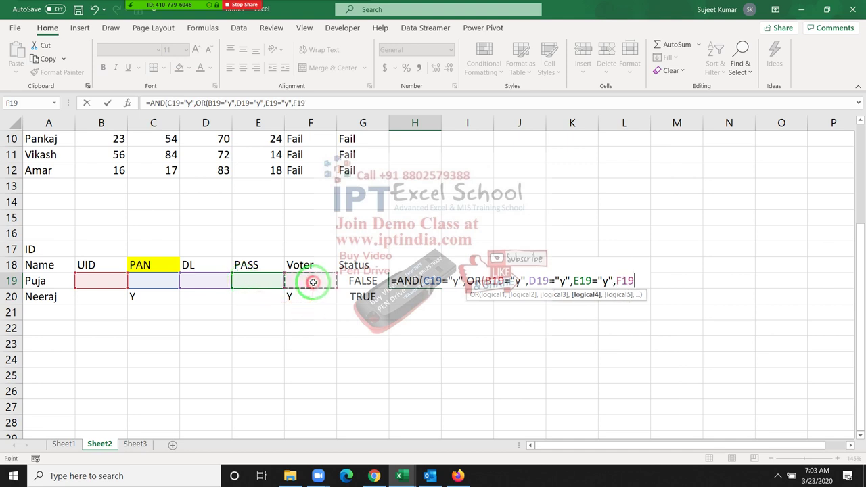
pyautogui.write('="y"')
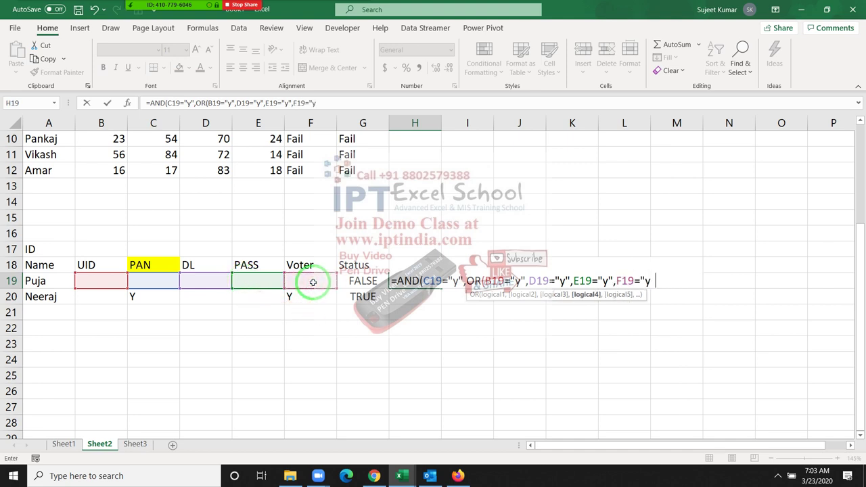
pyautogui.write(')')
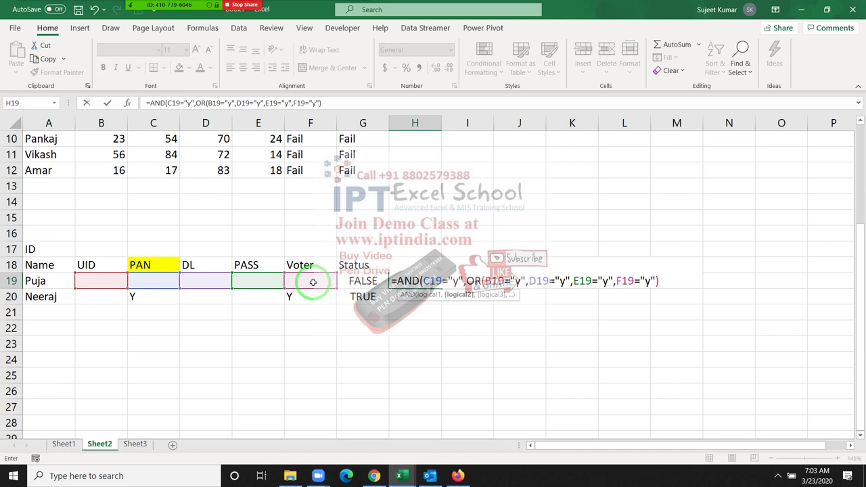
pyautogui.write(')')
pyautogui.press('Return')
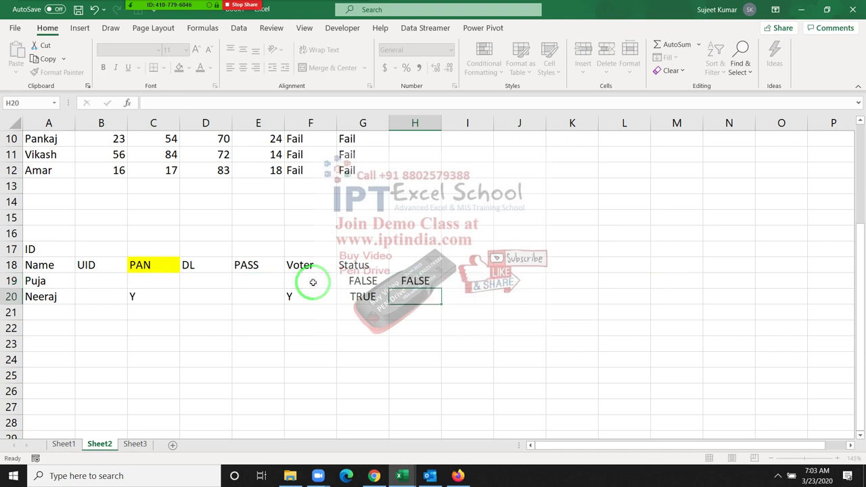
# Step: Fill H19's AND/OR formula down to H20 and mark DL as Y in D19
pyautogui.press('Up')
pyautogui.hotkey('ctrl', 'd')
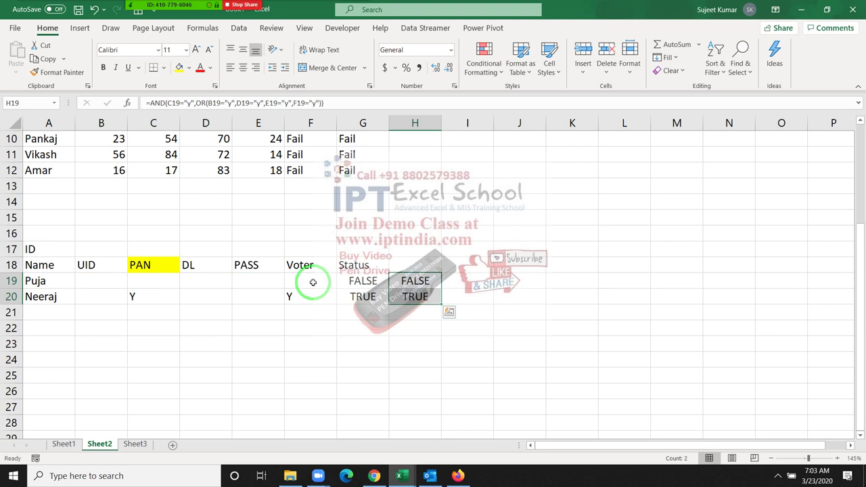
pyautogui.press('Left')
pyautogui.press('Left')
pyautogui.press('Left')
pyautogui.press('Left')
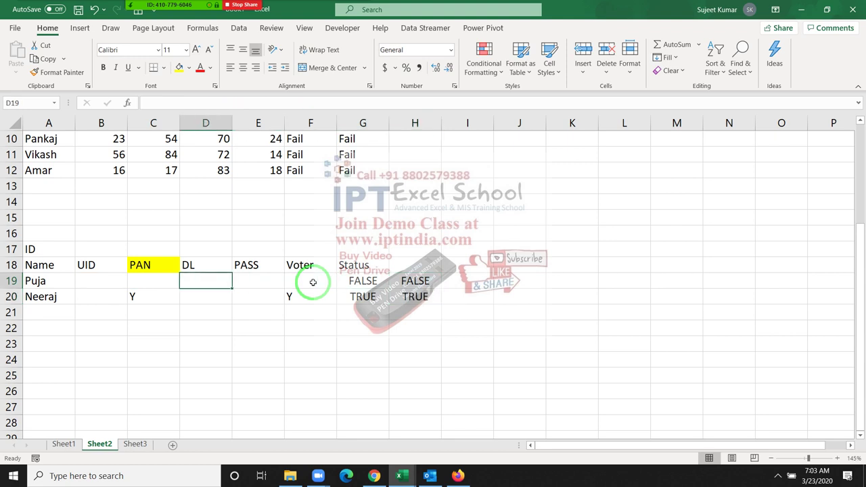
pyautogui.write('Y')
pyautogui.press('Return')
pyautogui.press('Up')
pyautogui.press('Right')
pyautogui.press('Right')
pyautogui.press('Right')
pyautogui.press('F2')
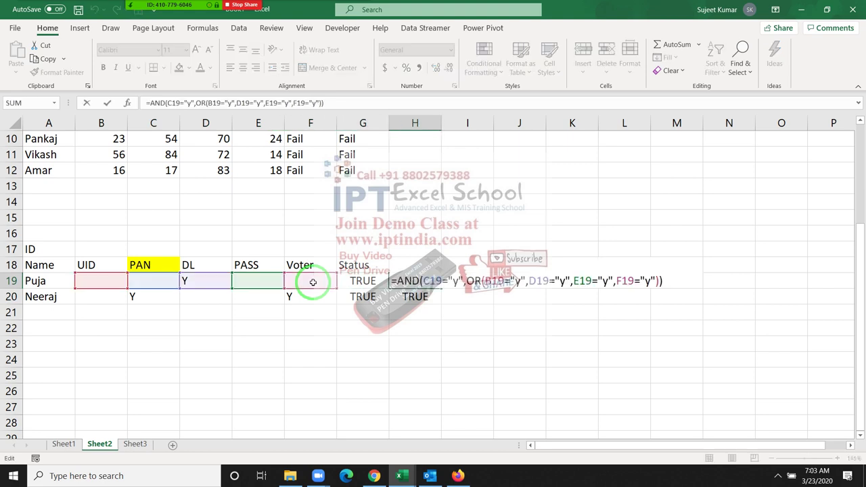
pyautogui.press('Escape')
# Step: Mark PAN as Y in C19 and compare the H19 and H20 status formulas
pyautogui.press('Left')
pyautogui.press('Left')
pyautogui.press('Left')
pyautogui.press('Left')
pyautogui.press('Left')
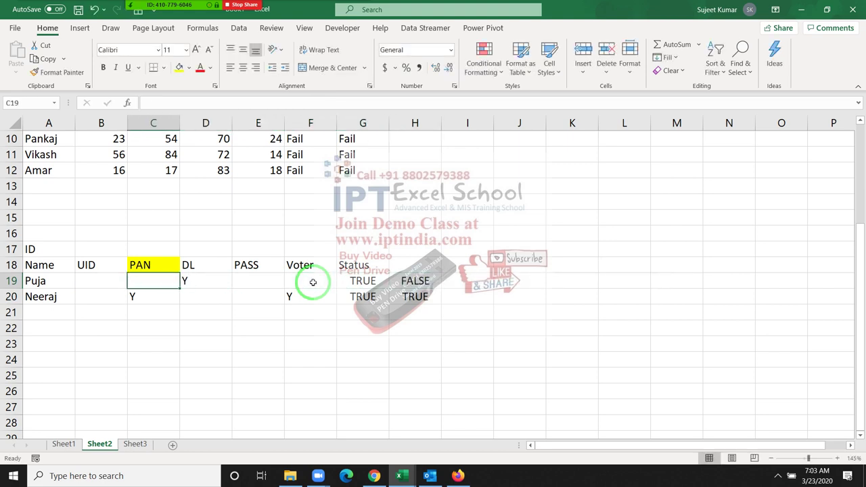
pyautogui.write('Y')
pyautogui.press('Return')
pyautogui.press('Up')
pyautogui.press('Up')
pyautogui.press('Up')
pyautogui.press('Up')
pyautogui.press('Up')
pyautogui.press('Up')
pyautogui.press('Down')
pyautogui.press('Down')
pyautogui.press('Down')
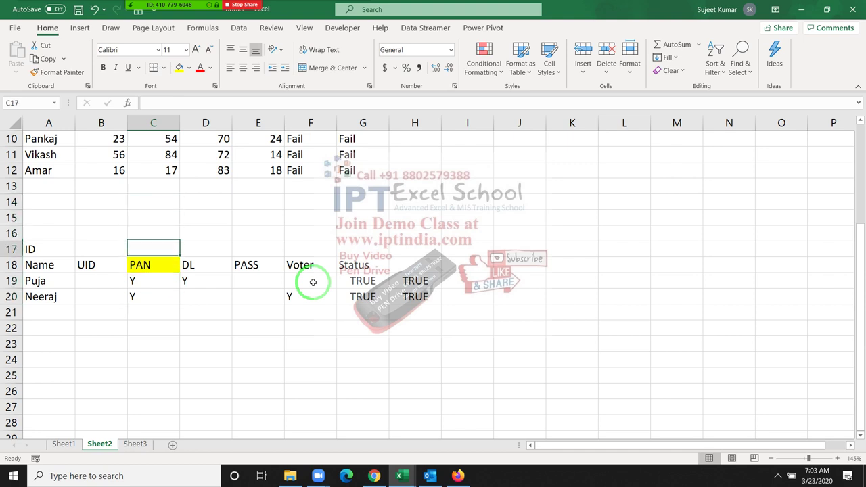
pyautogui.press('Down')
pyautogui.press('Down')
pyautogui.press('Right')
pyautogui.press('Right')
pyautogui.press('Right')
pyautogui.press('Right')
pyautogui.press('Right')
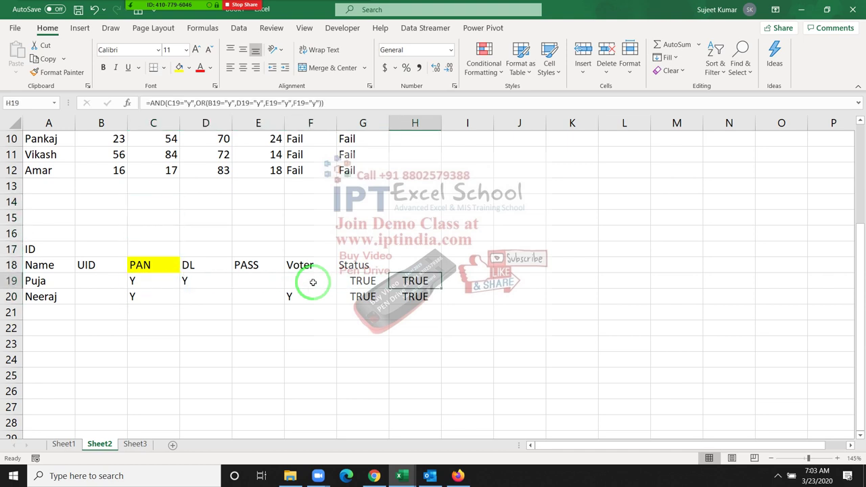
pyautogui.press('Down')
pyautogui.press('Up')
pyautogui.press('Down')
pyautogui.press('Up')
pyautogui.press('Down')
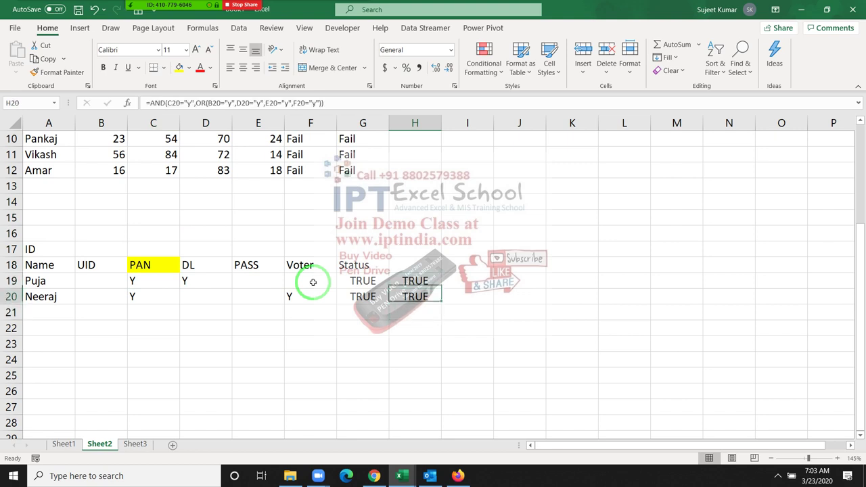
pyautogui.press('Down')
pyautogui.press('Left')
pyautogui.press('Left')
pyautogui.press('Left')
pyautogui.press('Left')
pyautogui.press('Down')
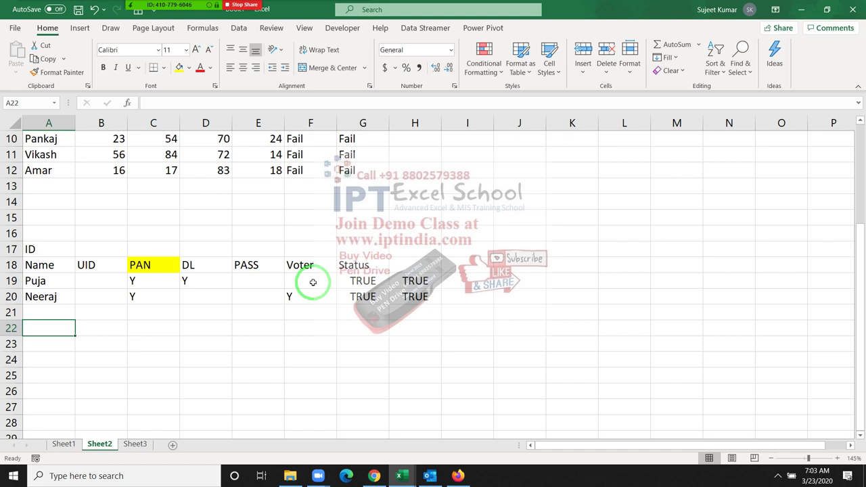
# Step: Title A22 'Work' and add headers Name, Onlie and WFH in A23:C23
pyautogui.write('Wor')
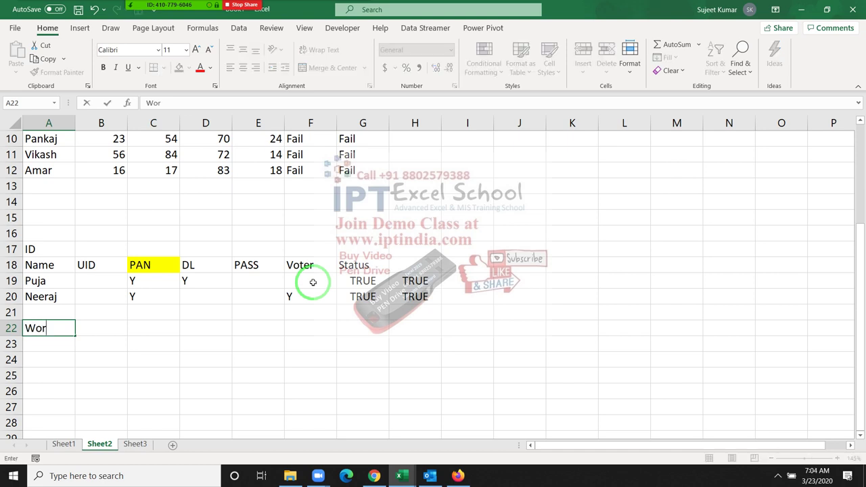
pyautogui.write('l')
pyautogui.press('BackSpace')
pyautogui.write('k')
pyautogui.press('Return')
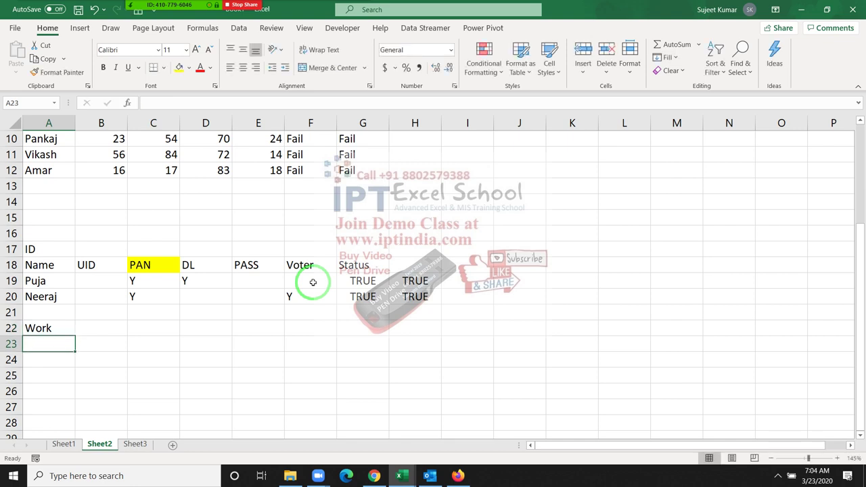
pyautogui.write('Name')
pyautogui.press('Tab')
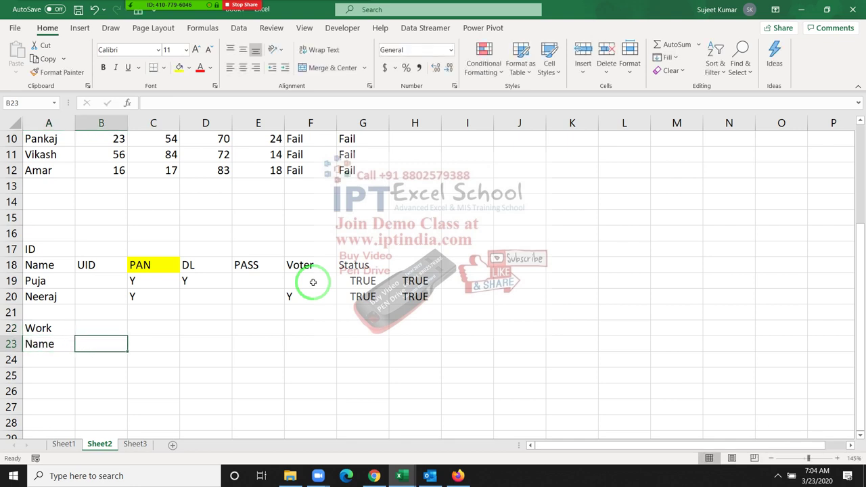
pyautogui.write('Onlie')
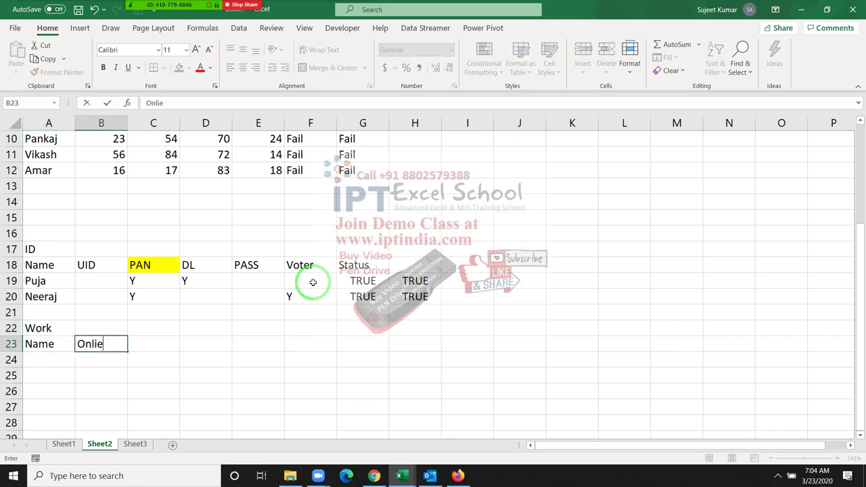
pyautogui.press('Tab')
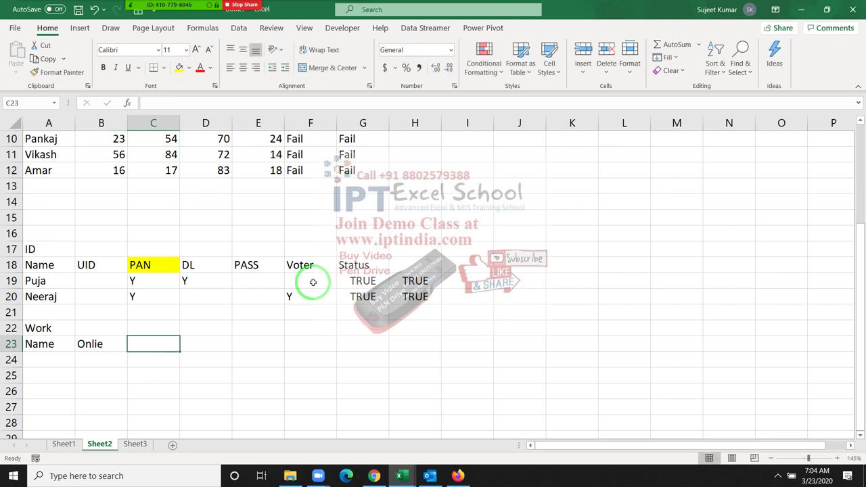
pyautogui.write('W')
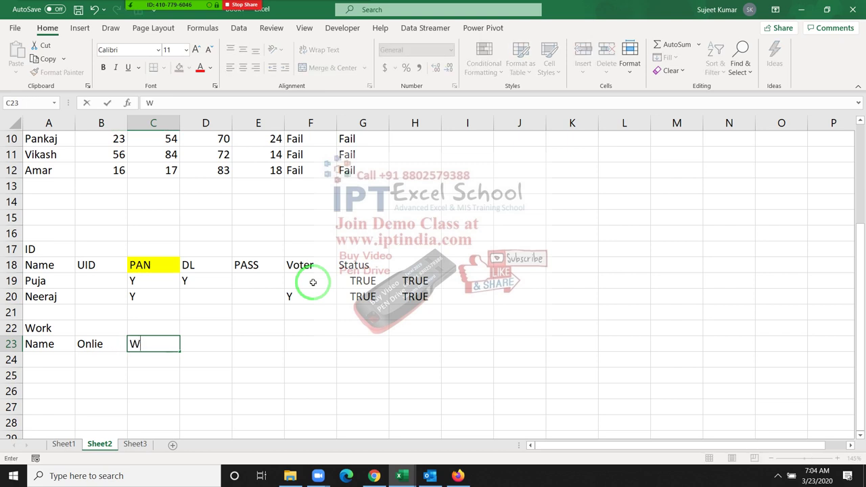
pyautogui.write('FH')
pyautogui.press('Return')
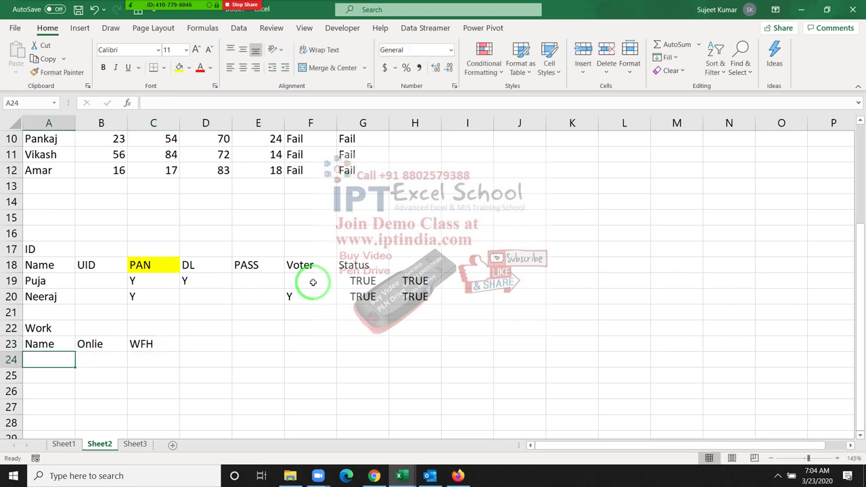
# Step: Enter a person's name in A24 and add the St header in D23
pyautogui.write('Name')
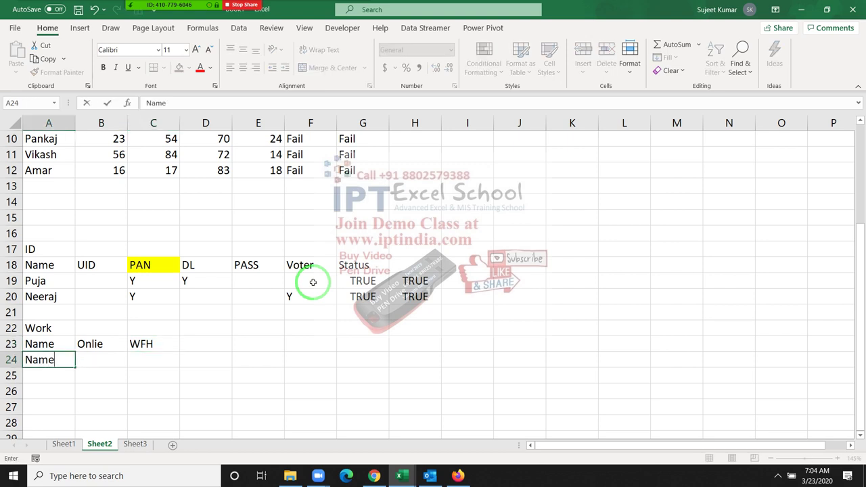
pyautogui.press('BackSpace')
pyautogui.press('BackSpace')
pyautogui.press('BackSpace')
pyautogui.write('Pu')
pyautogui.write('ja')
pyautogui.press('Return')
pyautogui.press('Up')
pyautogui.press('Right')
pyautogui.hotkey('shift', 'Right')
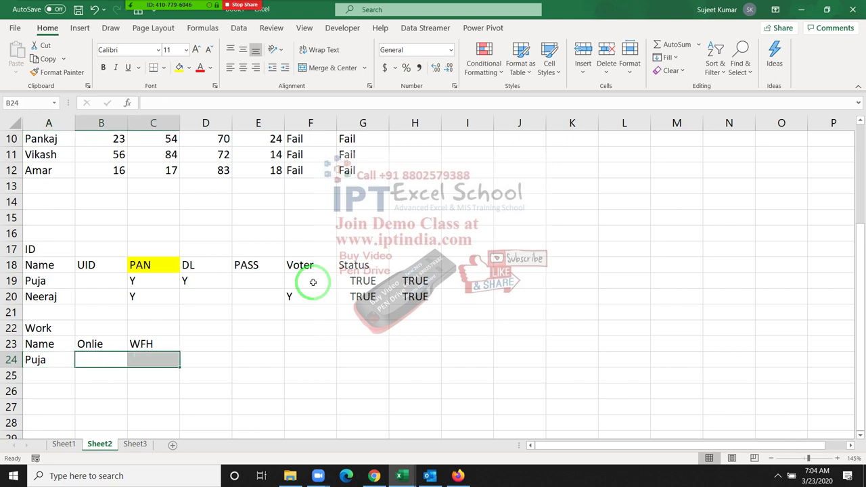
pyautogui.press('Right')
pyautogui.press('Right')
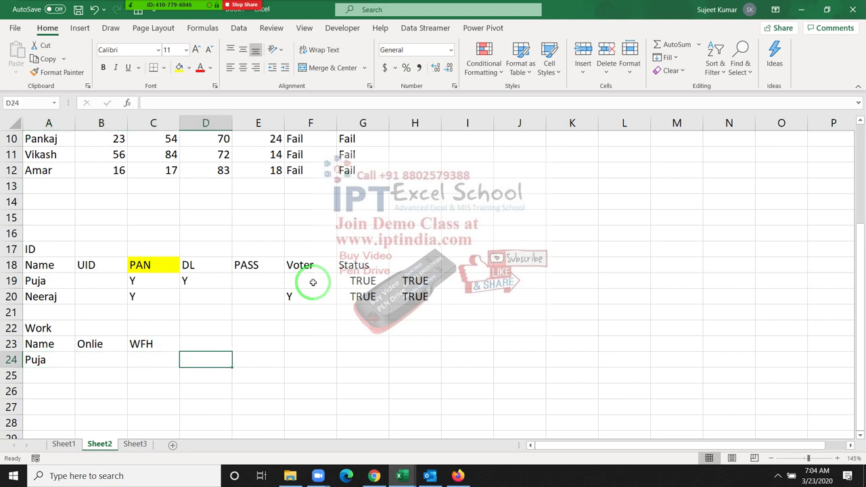
pyautogui.press('Up')
pyautogui.write('St')
pyautogui.press('Return')
# Step: Enter test values: TRUE in D24 and Y in B24
pyautogui.write(']')
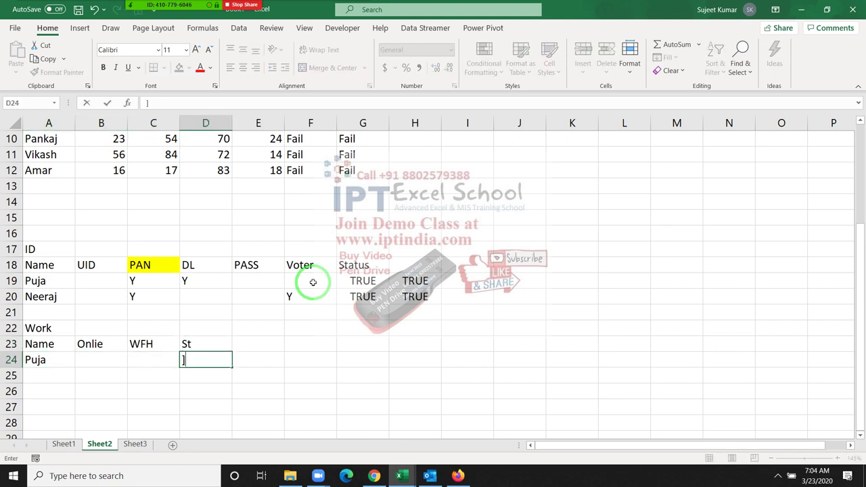
pyautogui.press('Escape')
pyautogui.write('t')
pyautogui.write('ue')
pyautogui.press('BackSpace')
pyautogui.press('BackSpace')
pyautogui.write('rue')
pyautogui.press('Return')
pyautogui.press('Up')
pyautogui.press('Left')
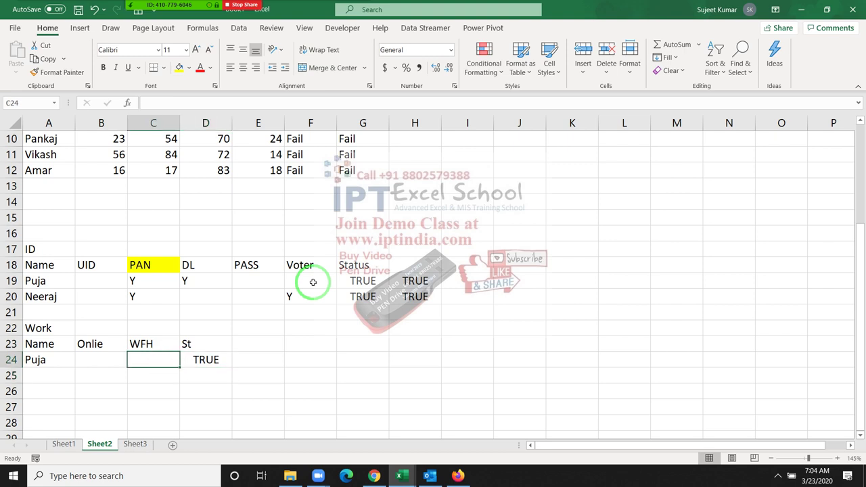
pyautogui.press('Left')
pyautogui.write('Y')
pyautogui.press('Return')
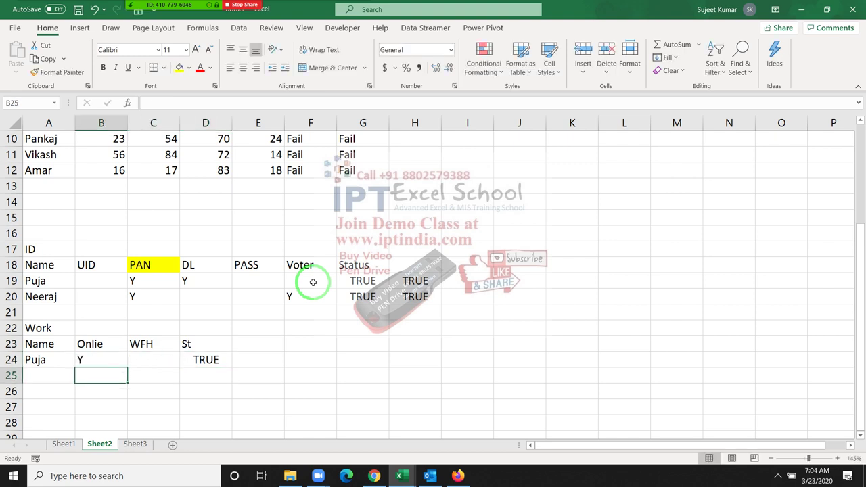
# Step: Copy the Y from B24 into C24, then clear both cells
pyautogui.press('Up')
pyautogui.press('Up')
pyautogui.press('Down')
pyautogui.press('Right')
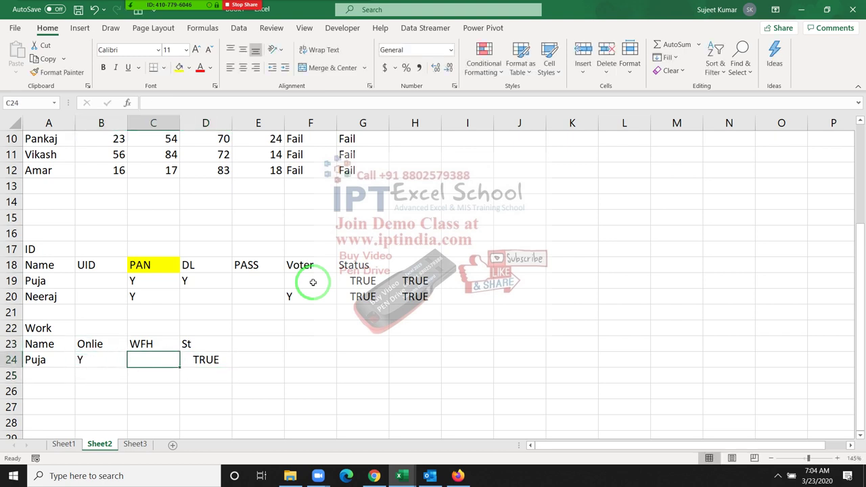
pyautogui.hotkey('shift', 'Left')
pyautogui.hotkey('ctrl', 'r')
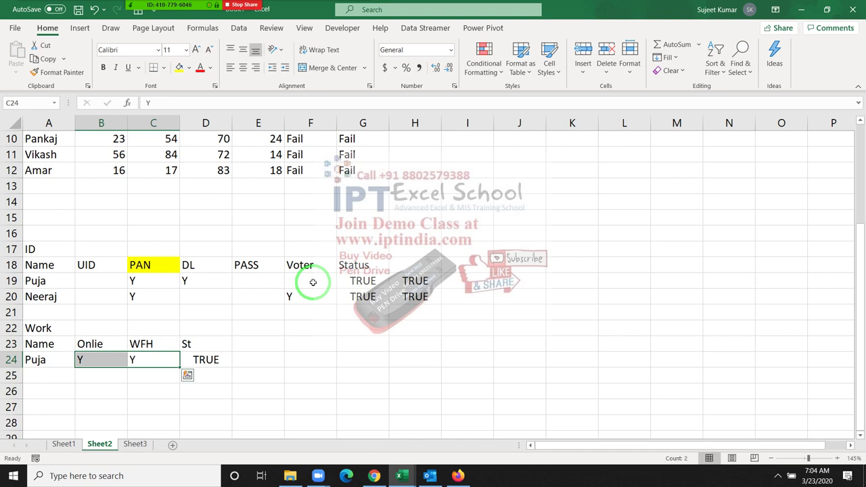
pyautogui.hotkey('shift', 'Right')
pyautogui.hotkey('shift', 'Left')
pyautogui.press('Delete')
# Step: Try Y in B24 and C24 without committing, then clear the TRUE from D24
pyautogui.press('Left')
pyautogui.press('Right')
pyautogui.press('Left')
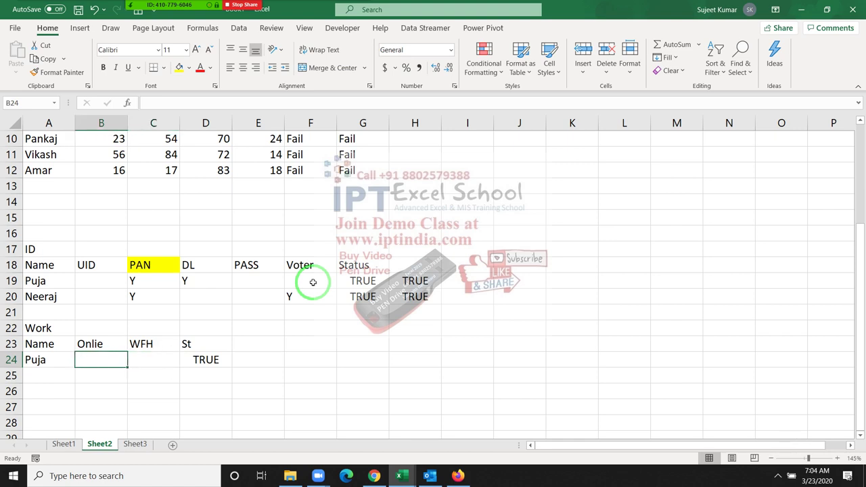
pyautogui.write('Y')
pyautogui.press('Escape')
pyautogui.press('Right')
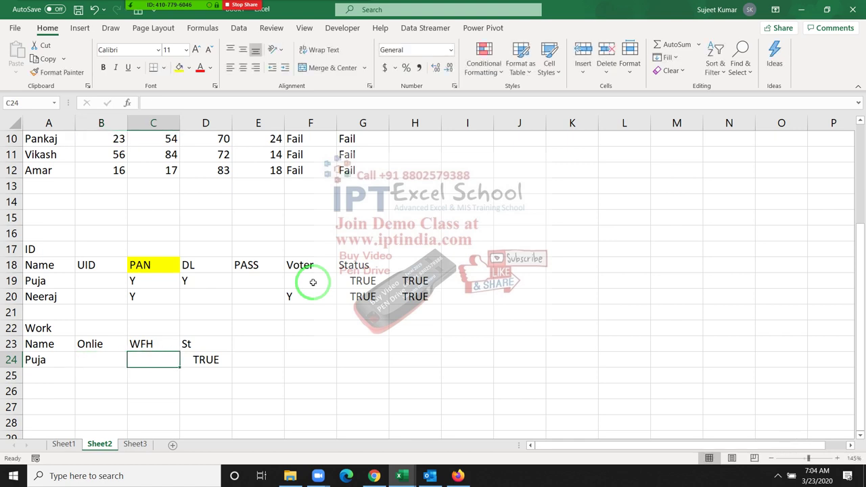
pyautogui.write('Y')
pyautogui.press('Escape')
pyautogui.press('Left')
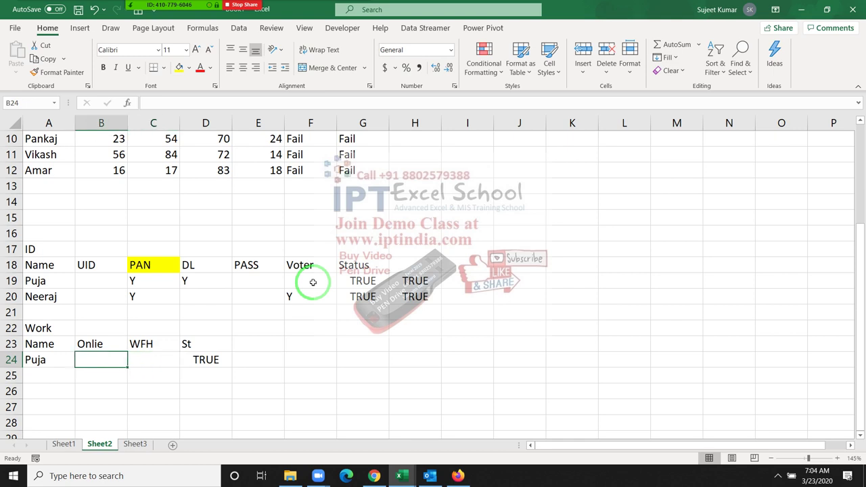
pyautogui.hotkey('shift', 'Right')
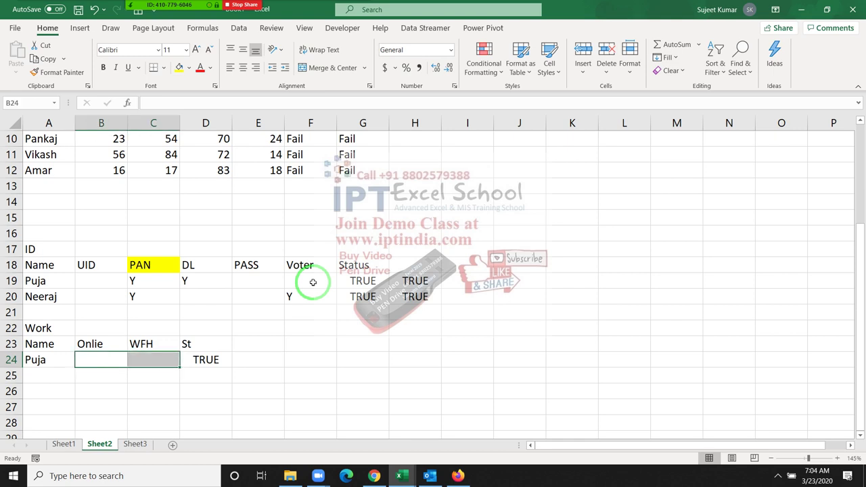
pyautogui.press('Right')
pyautogui.press('Right')
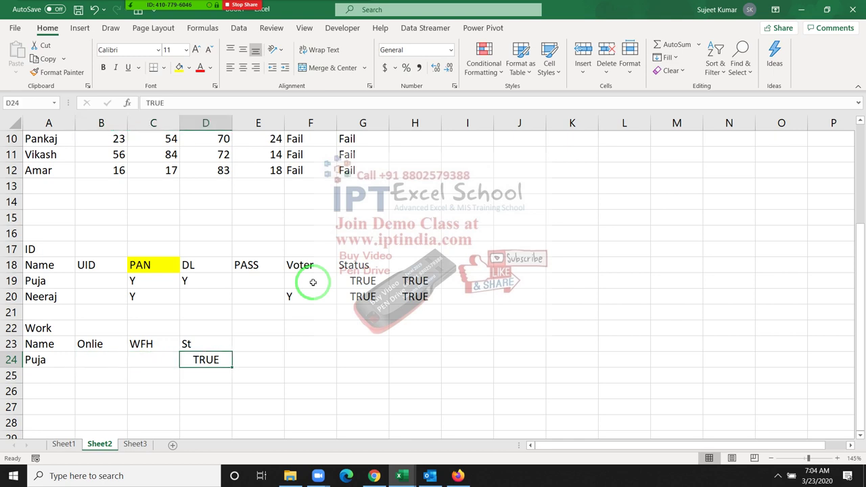
pyautogui.press('Delete')
# Step: Enter =XOR(B24="y",C24="y") in D24 as the Work status formula
pyautogui.write('on')
pyautogui.press('BackSpace')
pyautogui.press('BackSpace')
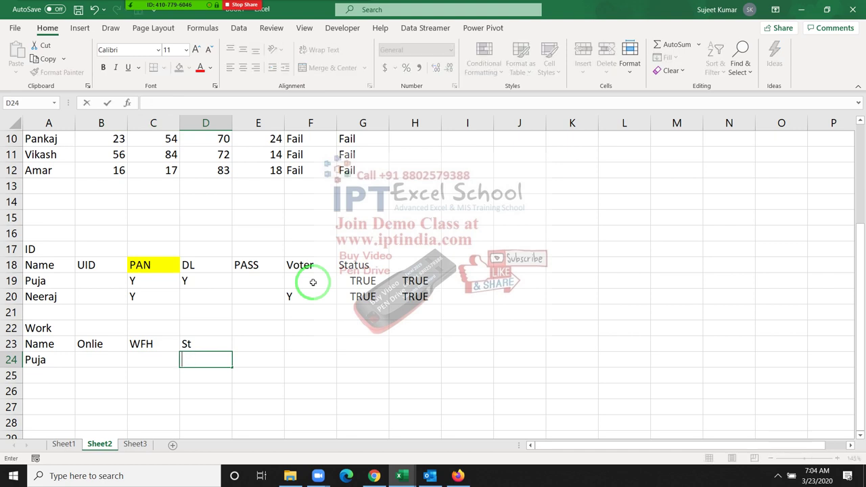
pyautogui.write('=')
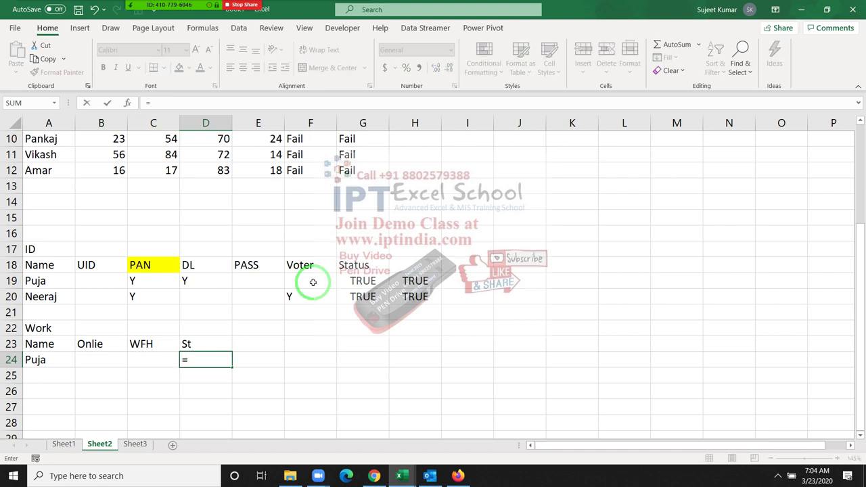
pyautogui.write('xo')
pyautogui.press('Tab')
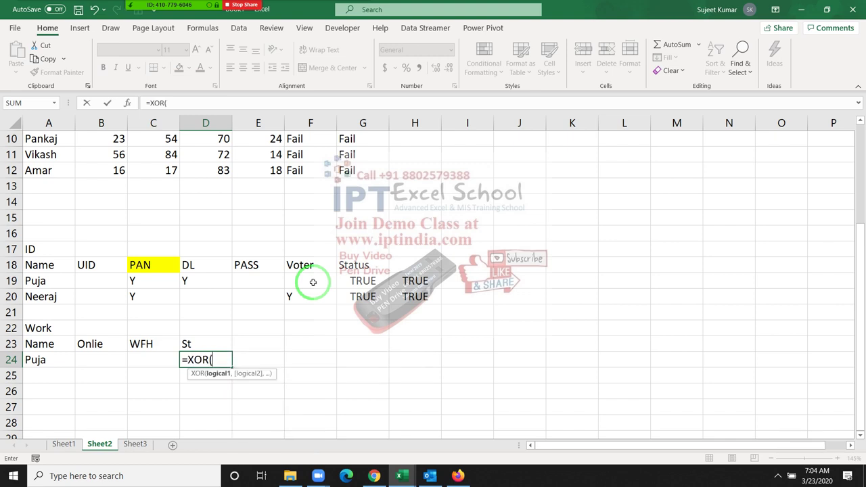
pyautogui.press('Left')
pyautogui.press('Left')
pyautogui.write('="')
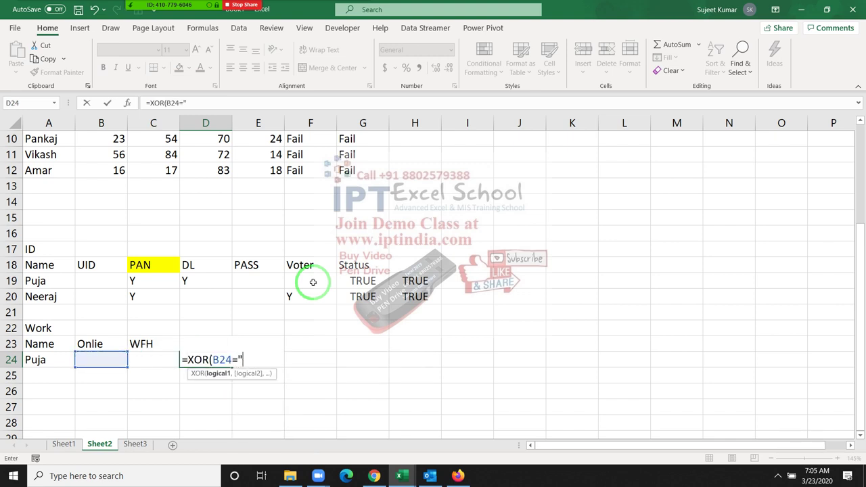
pyautogui.write('y",')
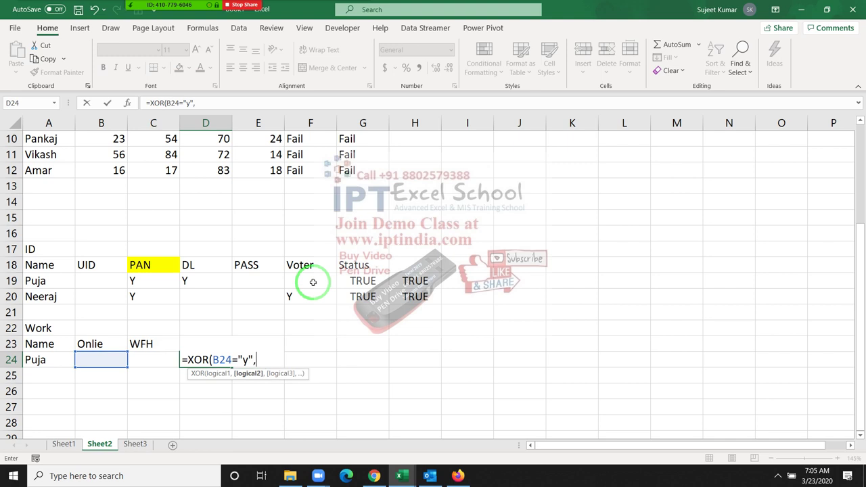
pyautogui.press('Left')
pyautogui.write('="y')
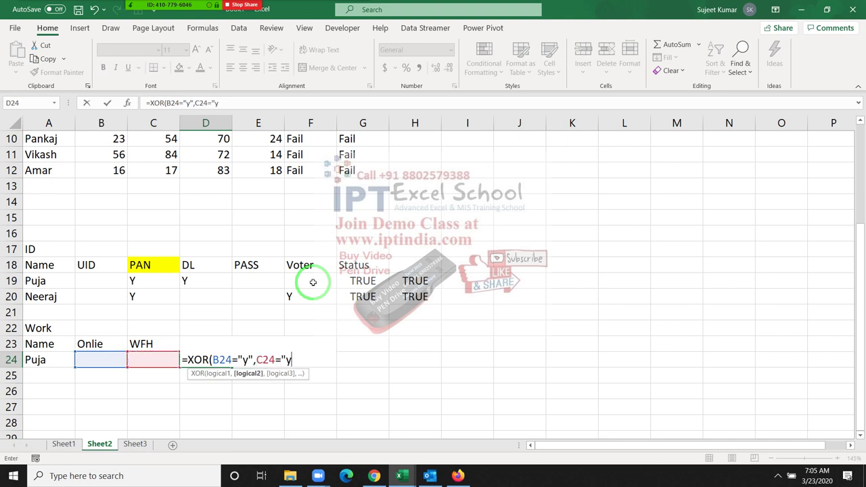
pyautogui.write('")')
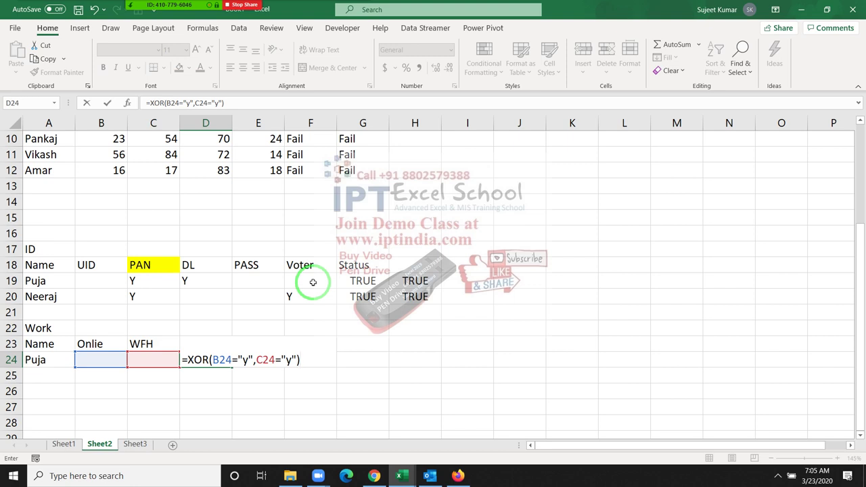
pyautogui.press('Return')
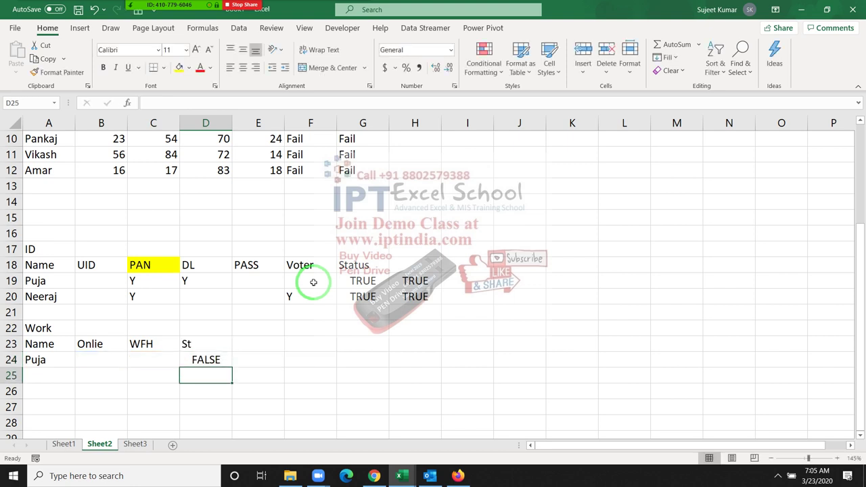
# Step: Test the XOR by marking WFH (C24) Y, adding Y to Onlie (B24), then clearing B24
pyautogui.press('Up')
pyautogui.press('Left')
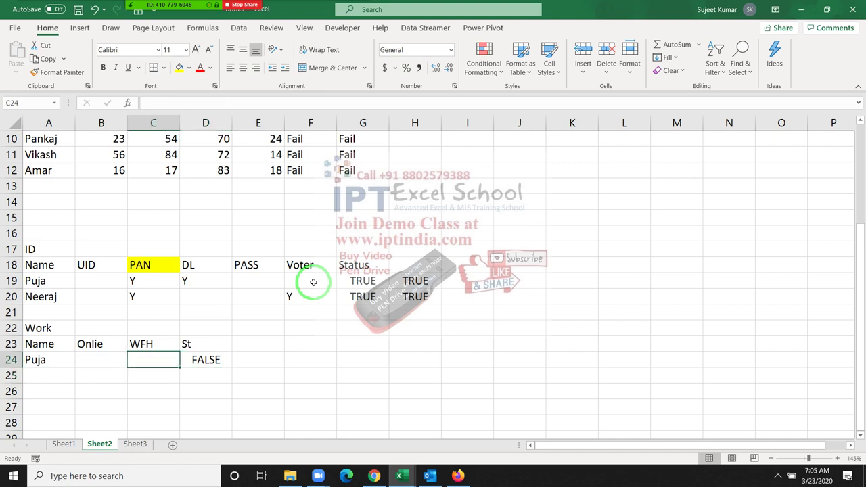
pyautogui.write('Y')
pyautogui.press('Return')
pyautogui.press('Up')
pyautogui.press('Left')
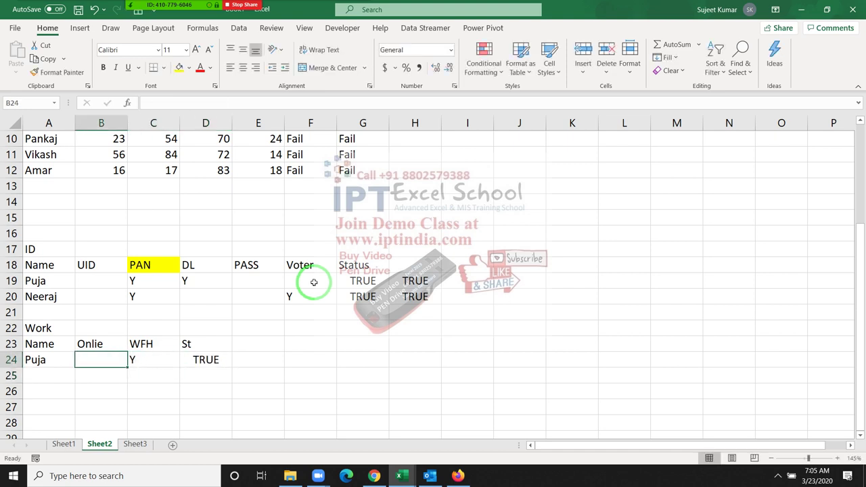
pyautogui.write('Y')
pyautogui.press('Return')
pyautogui.press('Up')
pyautogui.press('Delete')
pyautogui.press('Right')
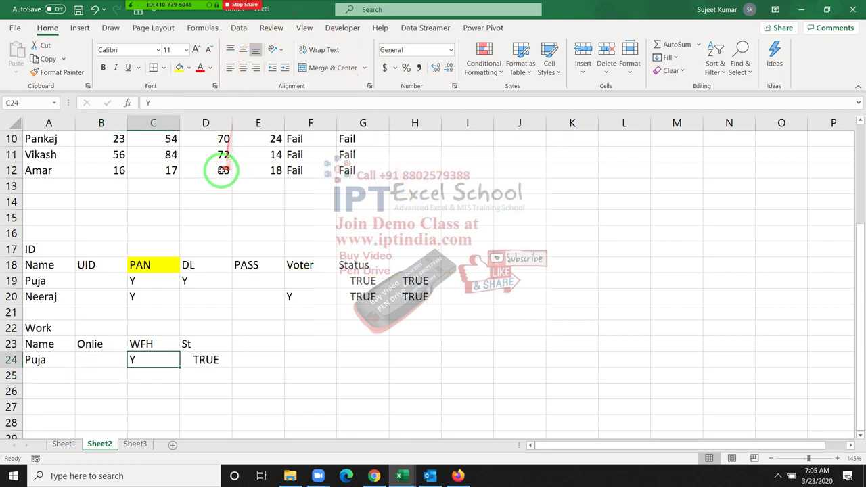
# Step: On Sheet1, select the C2:C8 results and review C2's IF(AND) formula without changing it
pyautogui.click(68, 444)
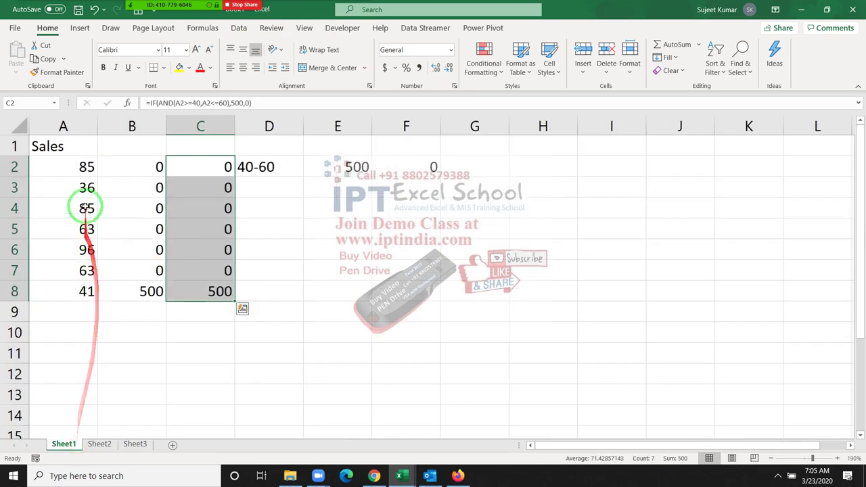
pyautogui.click(81, 180)
pyautogui.moveTo(194, 174); pyautogui.dragTo(184, 285)
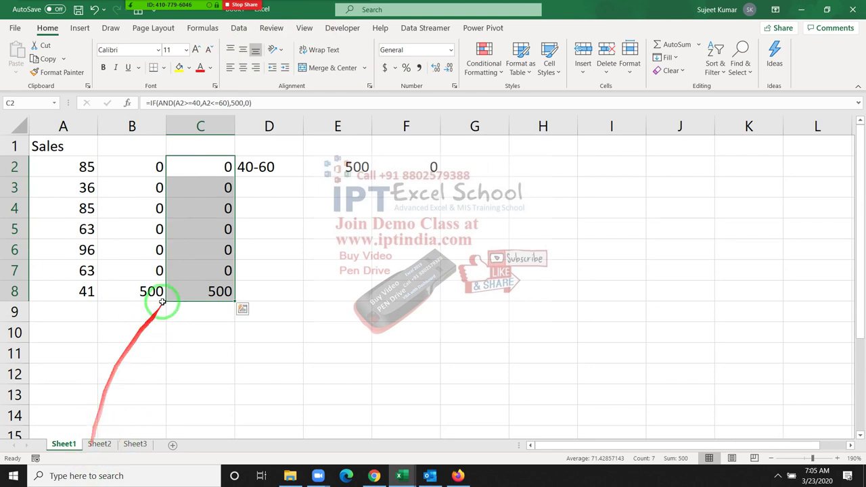
pyautogui.doubleClick(195, 164)
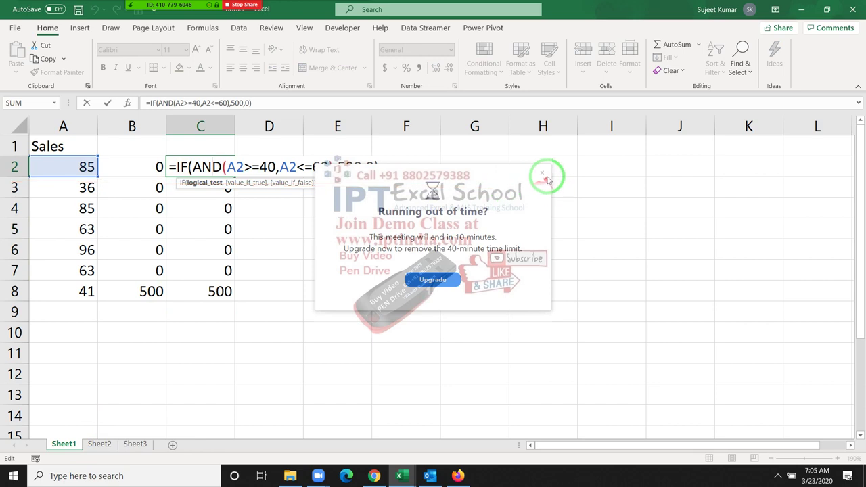
pyautogui.click(543, 176)
pyautogui.press('Escape')
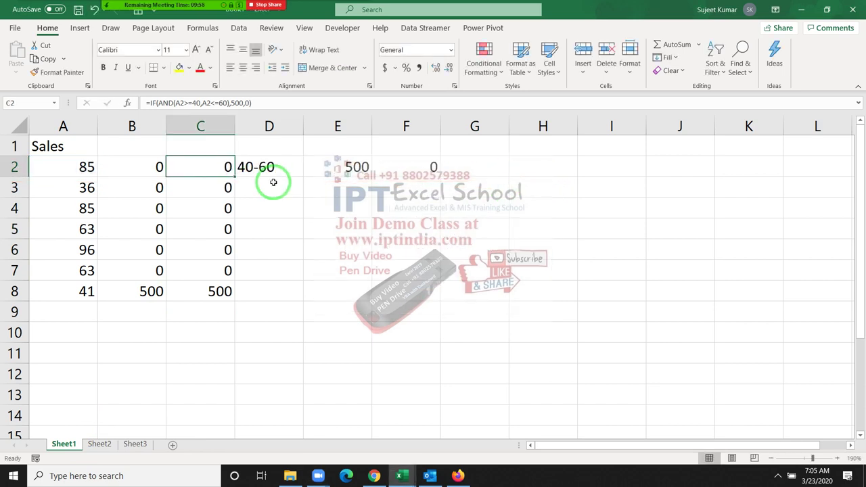
# Step: Review B2's nested IF formula awarding 500 for sales between 40 and 60
pyautogui.doubleClick(158, 161)
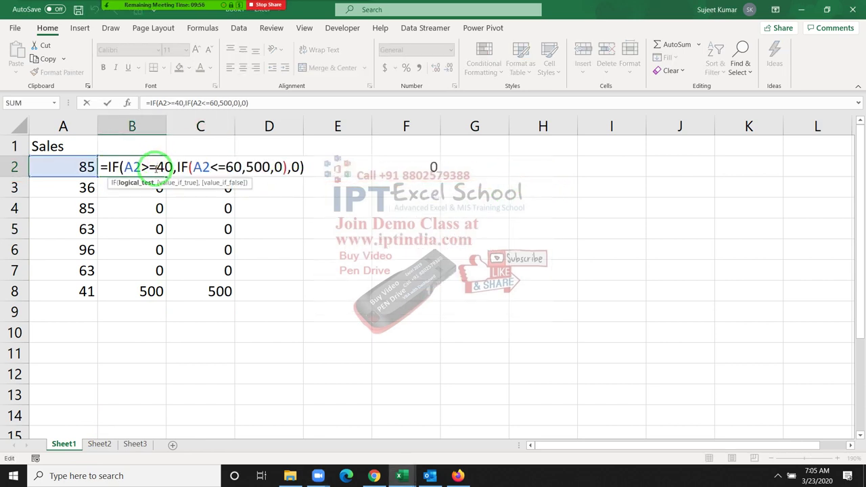
pyautogui.moveTo(109, 166); pyautogui.dragTo(305, 181)
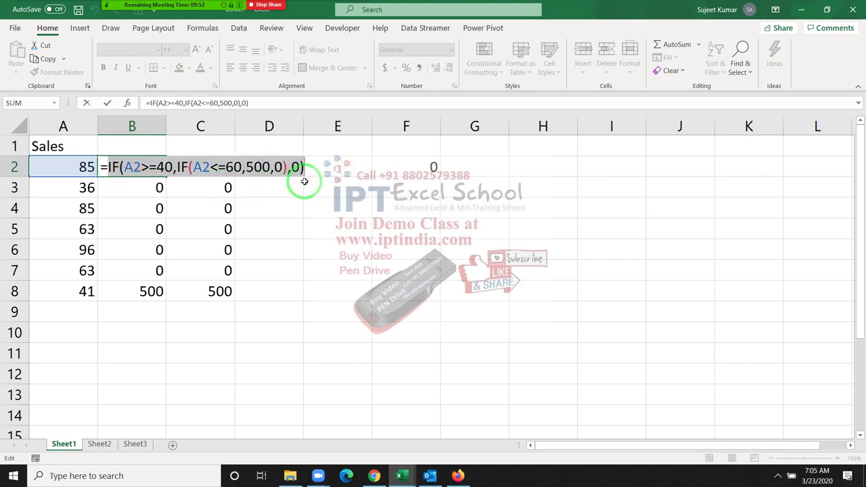
pyautogui.press('Escape')
pyautogui.moveTo(274, 210); pyautogui.dragTo(125, 429)
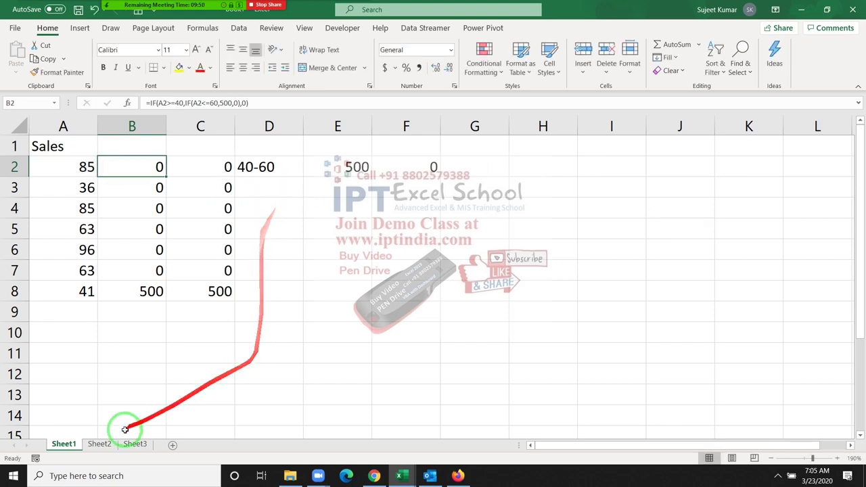
# Step: Back on Sheet2, scroll to row 1 and review F2's Pass/Fail formula unchanged
pyautogui.click(99, 444)
pyautogui.scroll(3, 197, 237)
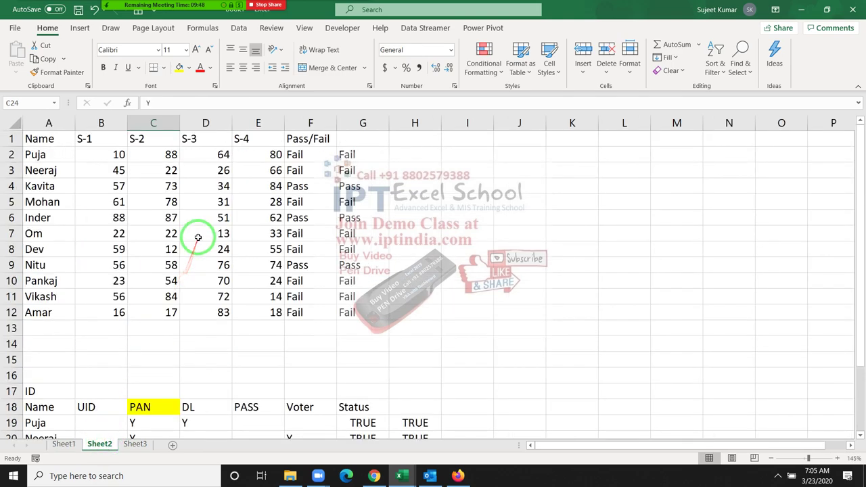
pyautogui.click(210, 140)
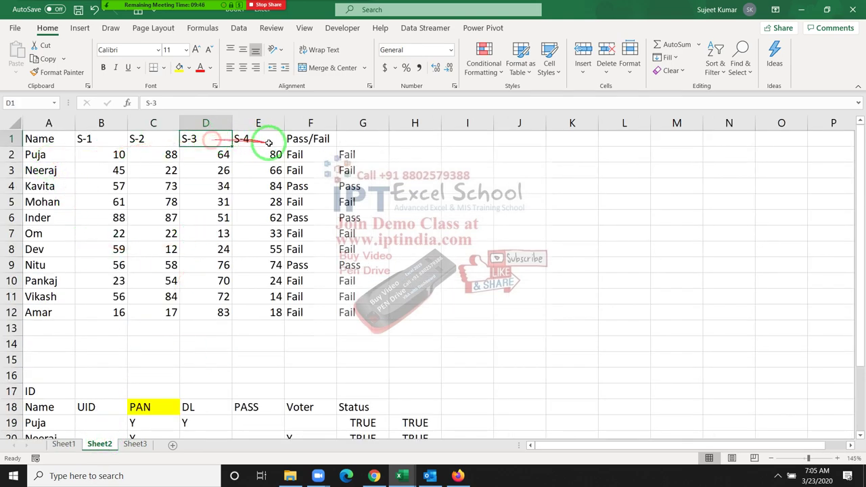
pyautogui.doubleClick(291, 154)
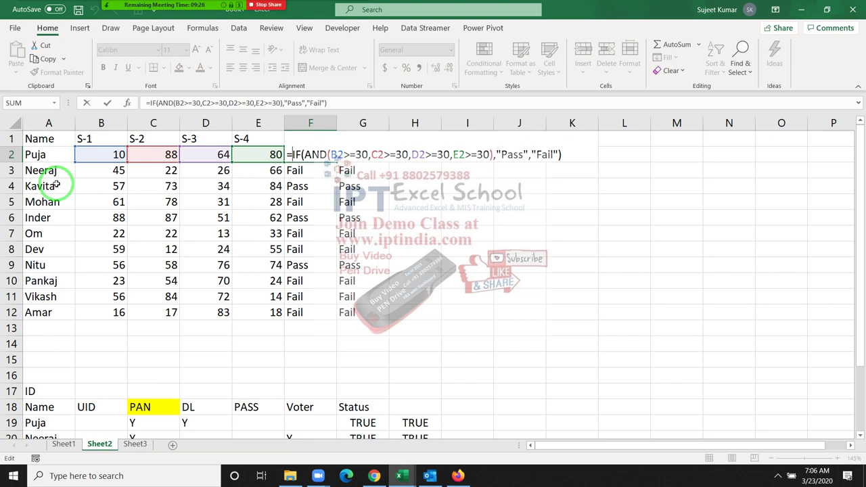
pyautogui.press('Return')
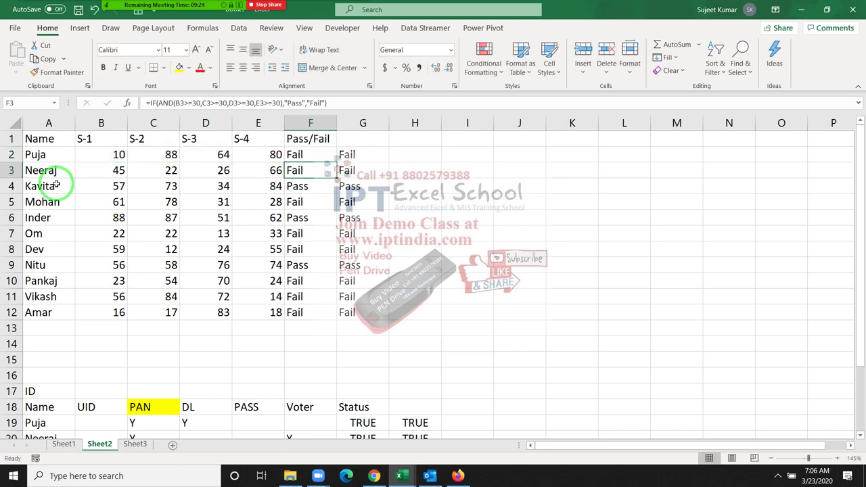
# Step: Minimize the browser from the desktop to return to Excel
pyautogui.press('super+d')
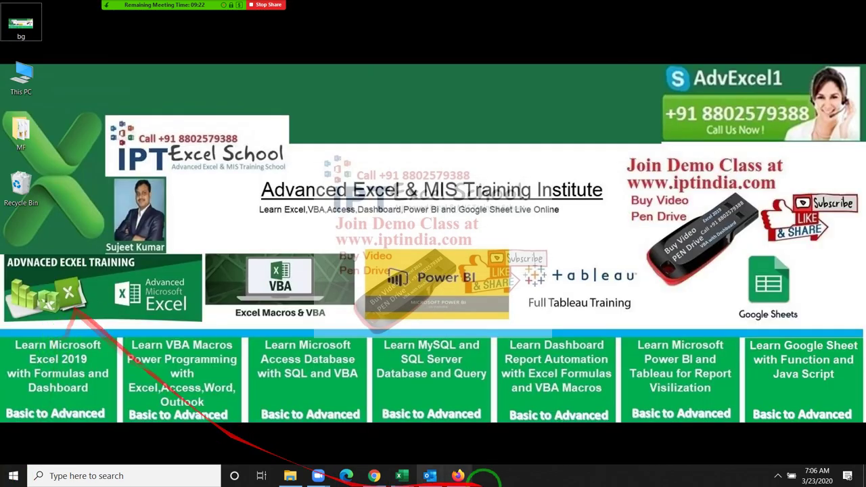
pyautogui.click(502, 485)
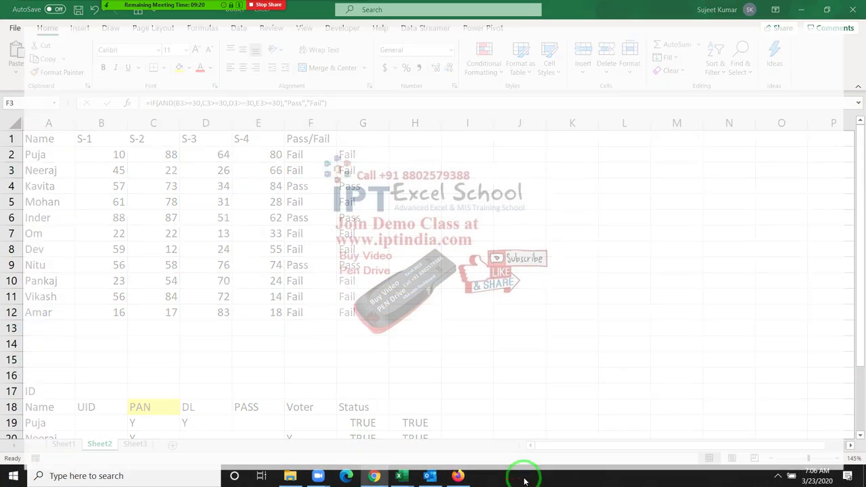
pyautogui.click(800, 9)
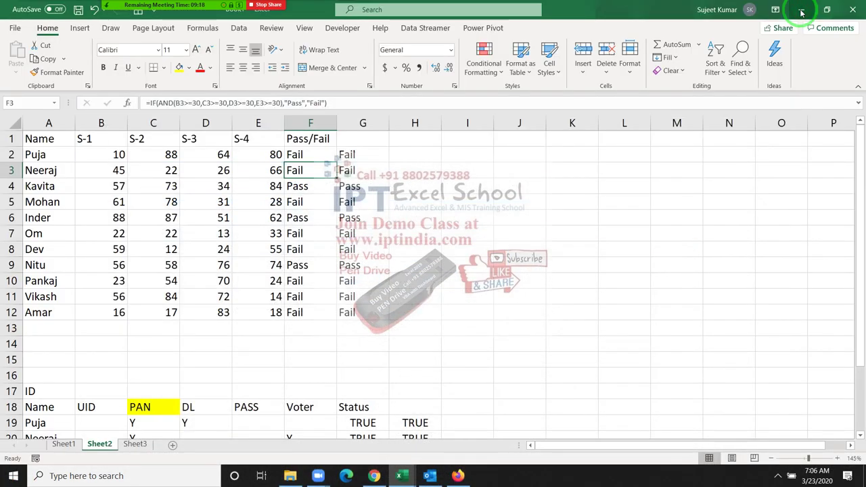